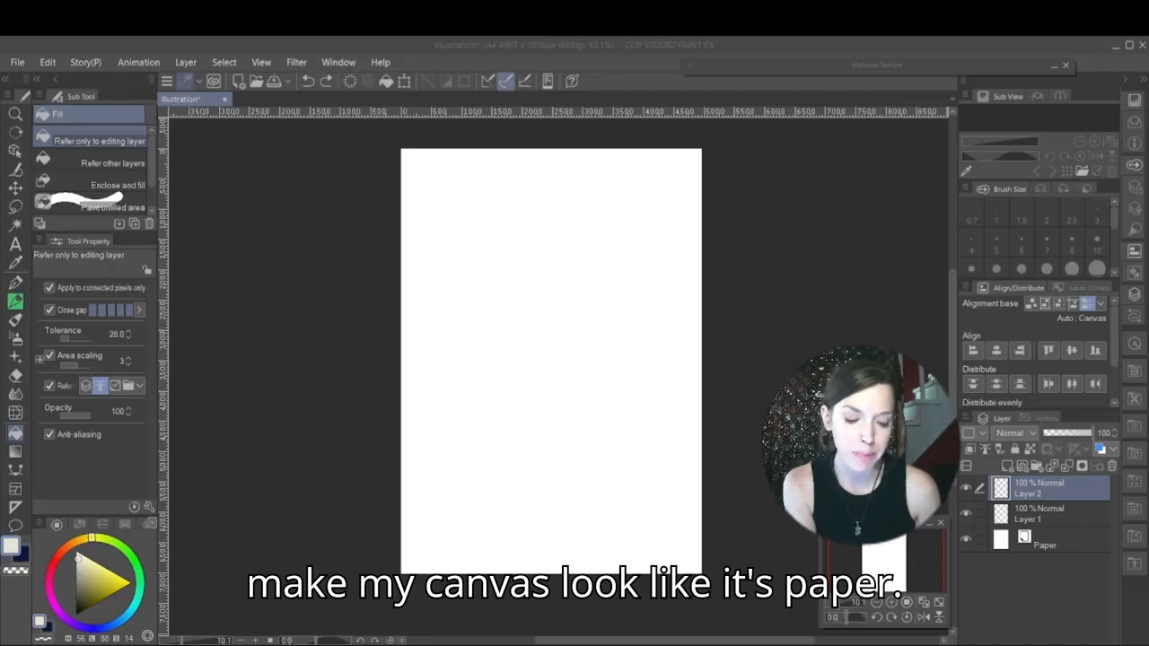
Step: Fill the empty Layer 2 with the current cream color
click(560, 328)
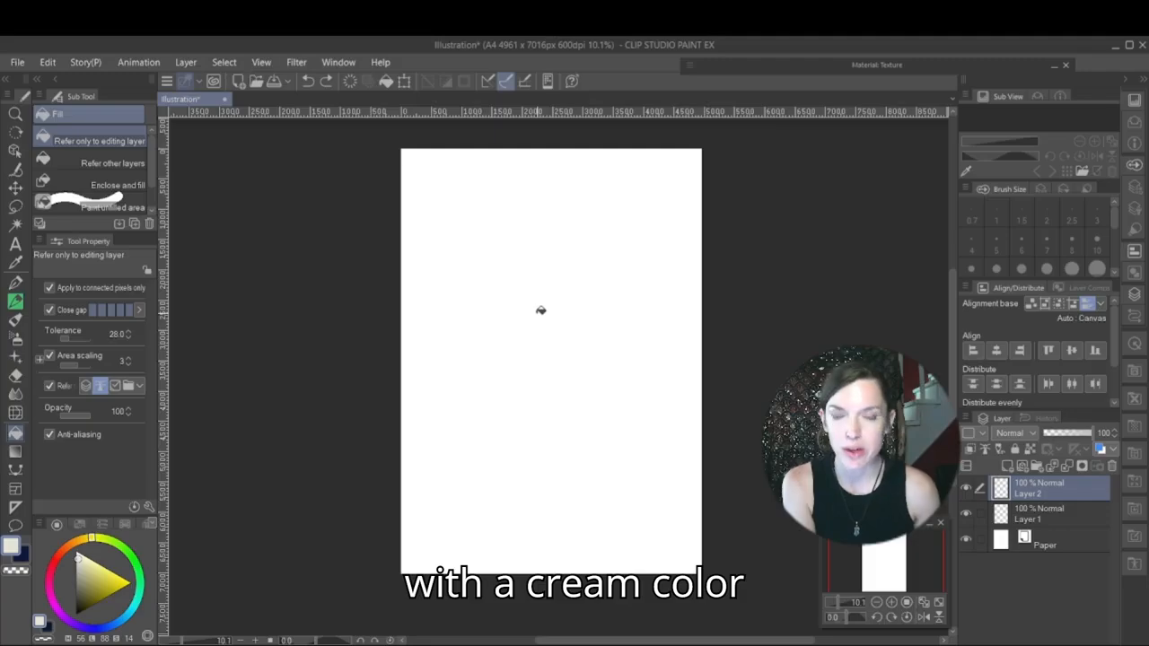
click(540, 311)
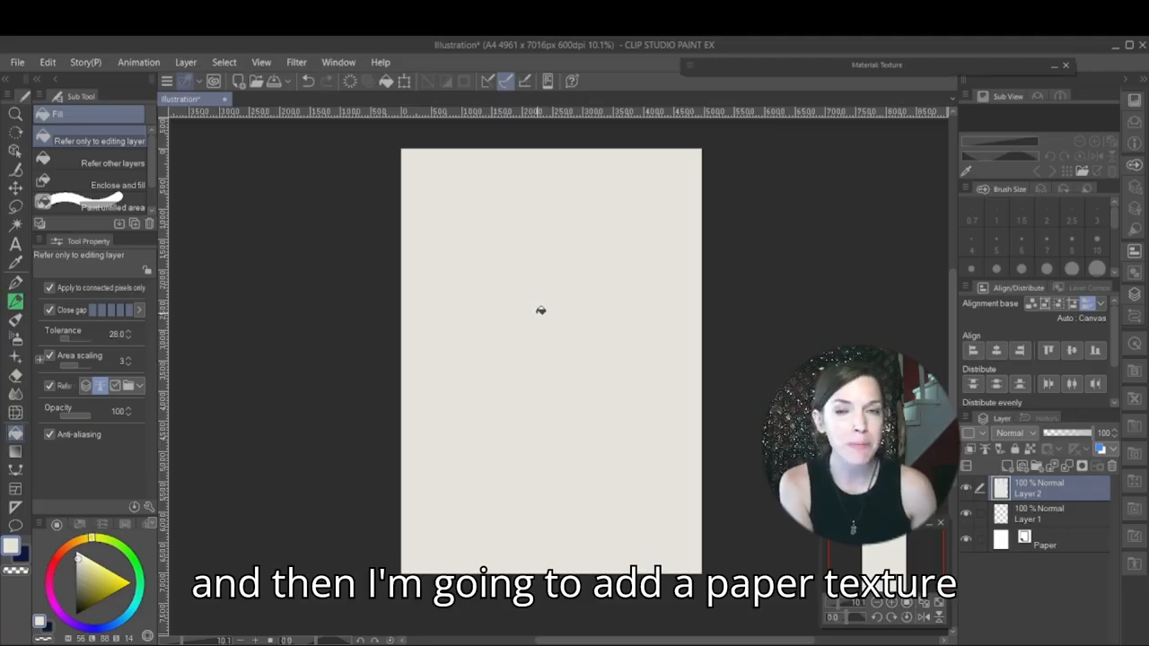
Step: Open the texture materials and show the Paper Texture folder inside the Texture category
click(358, 61)
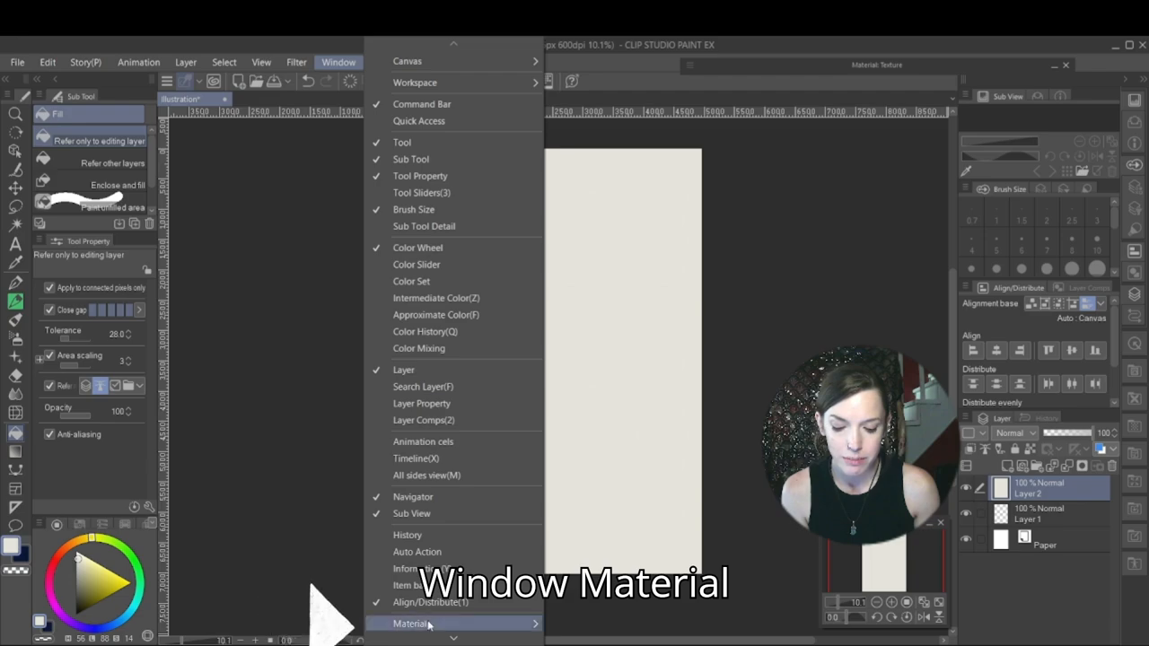
mouse_move(429, 624)
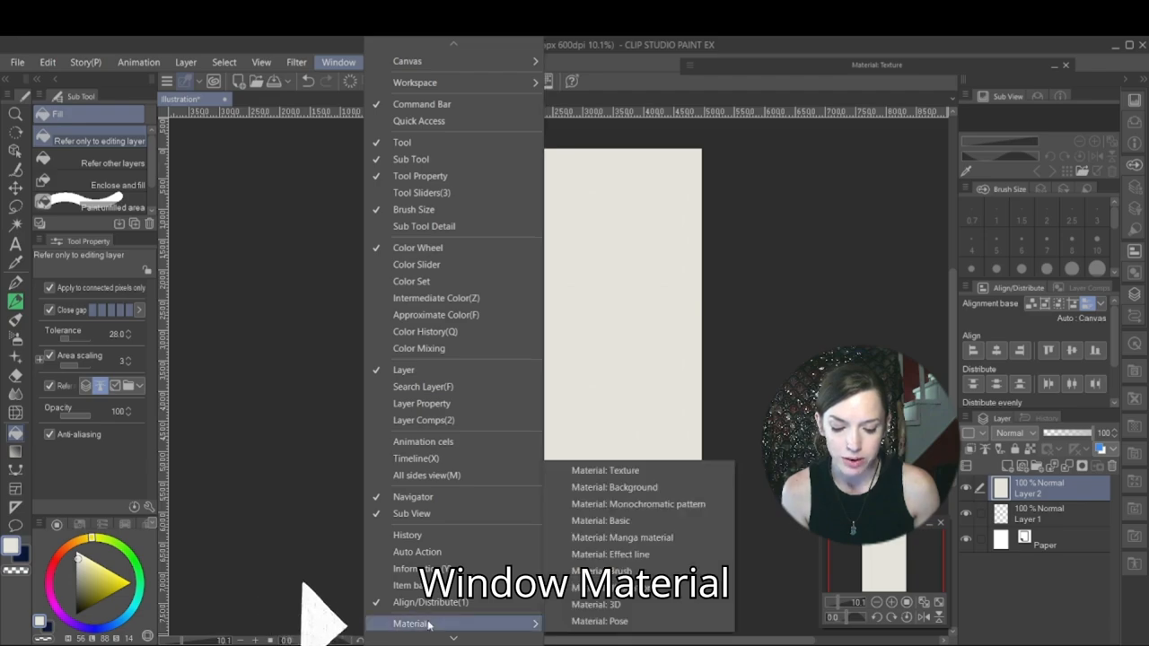
click(638, 474)
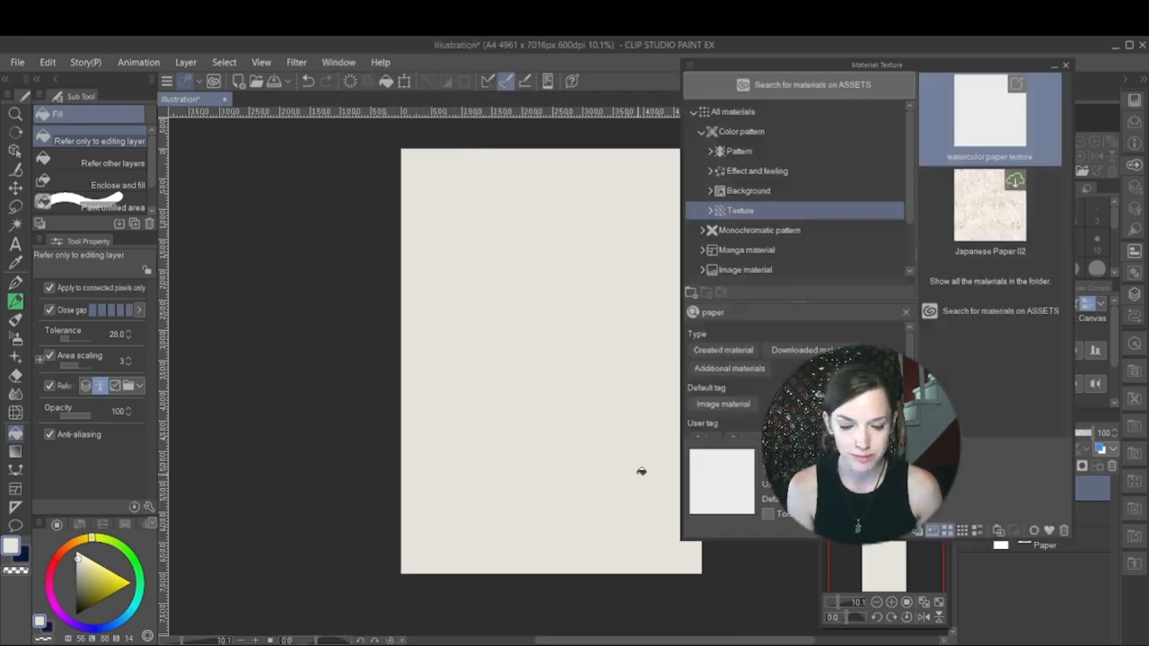
click(711, 212)
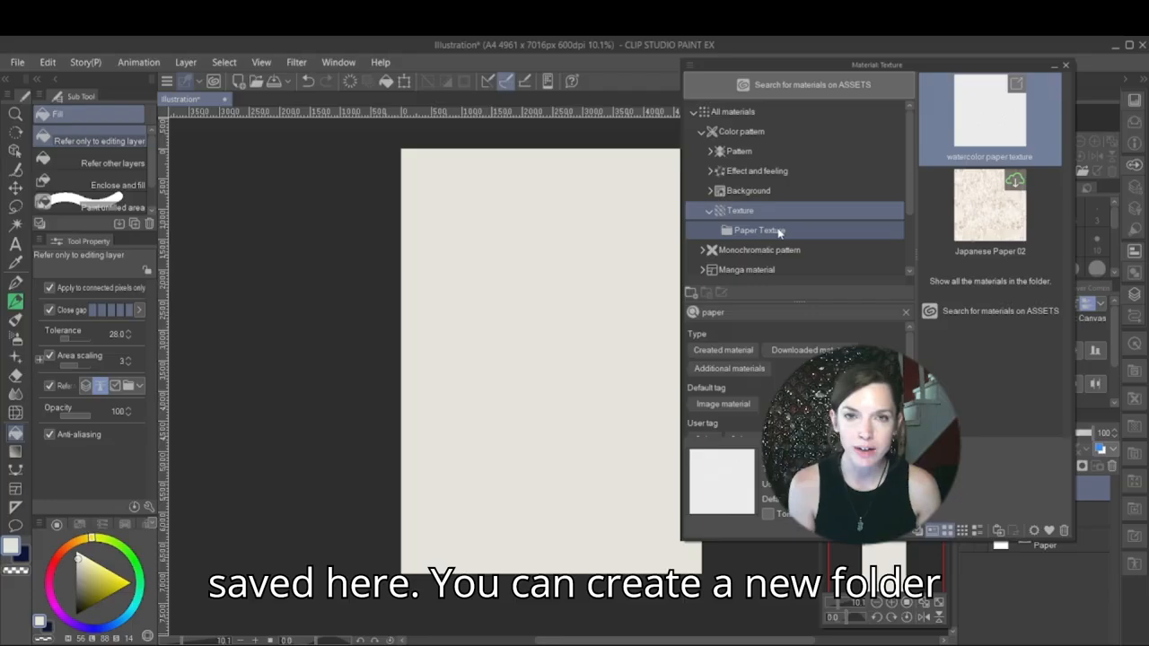
right_click(818, 230)
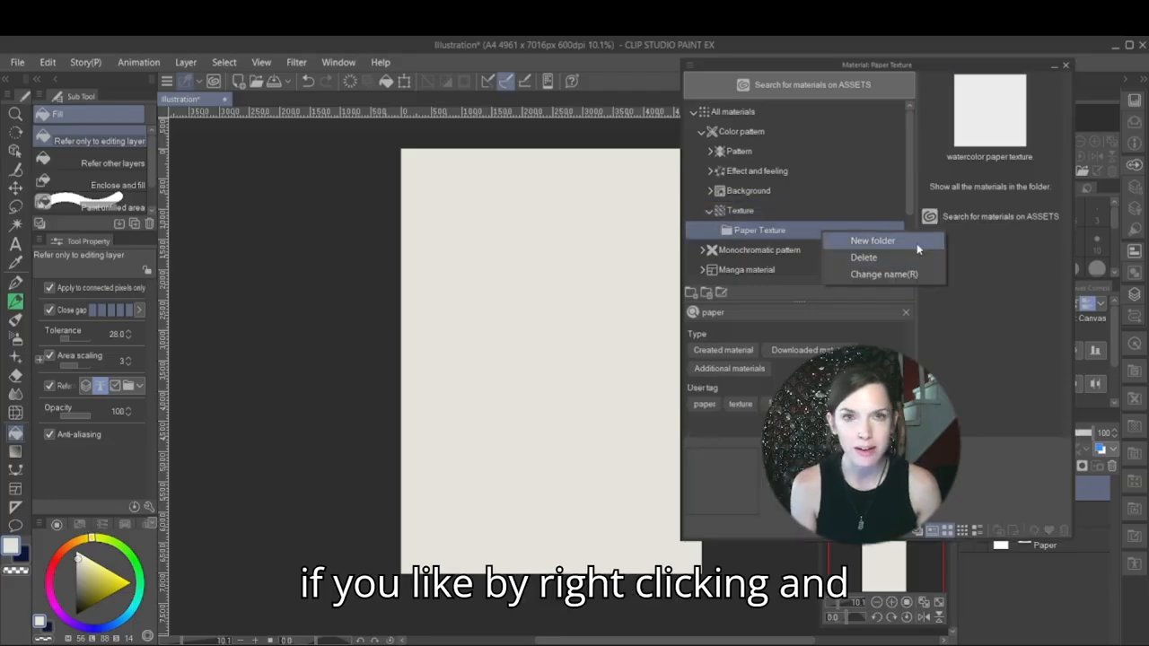
click(786, 231)
Step: Place the watercolor paper texture material on the canvas and collapse the materials palette
click(1004, 134)
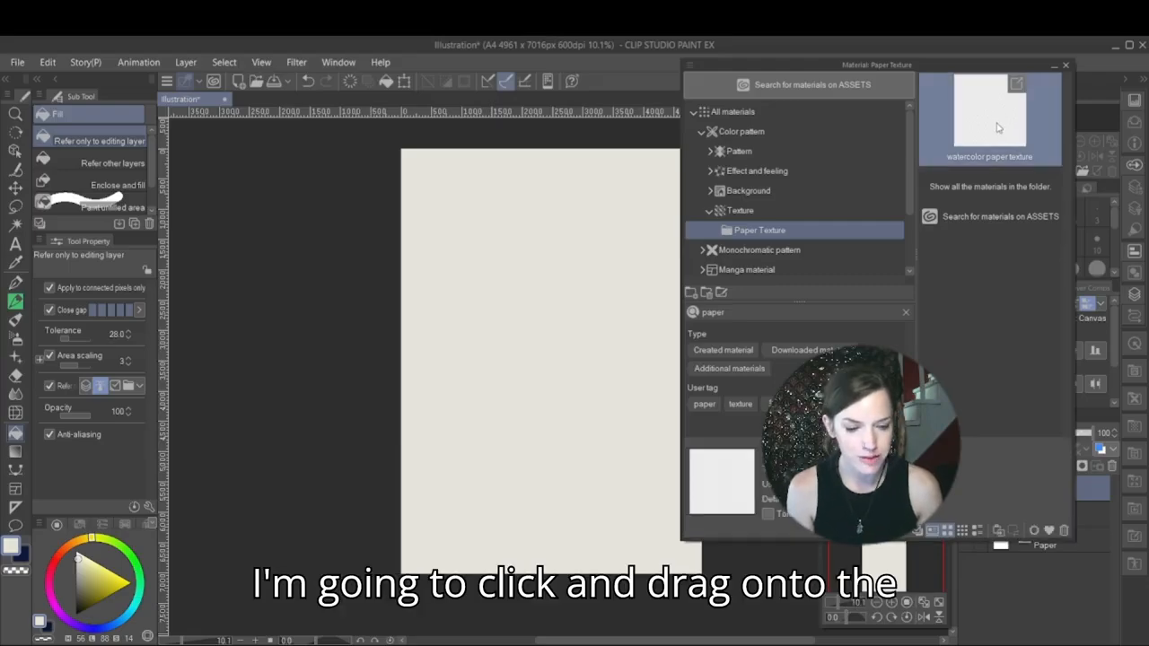
drag(996, 135, 555, 318)
click(1054, 64)
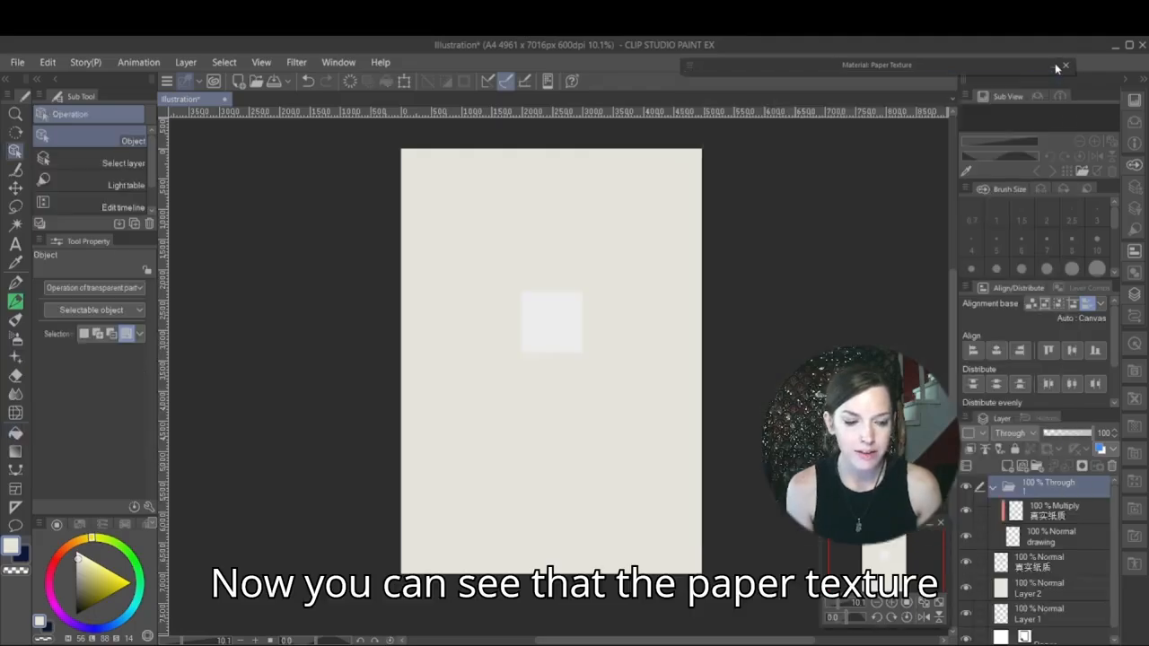
Step: Try enlarging the placed paper texture to a scale ratio of 244, undo the scaling and close the transformation
scroll(564, 362, up, 5)
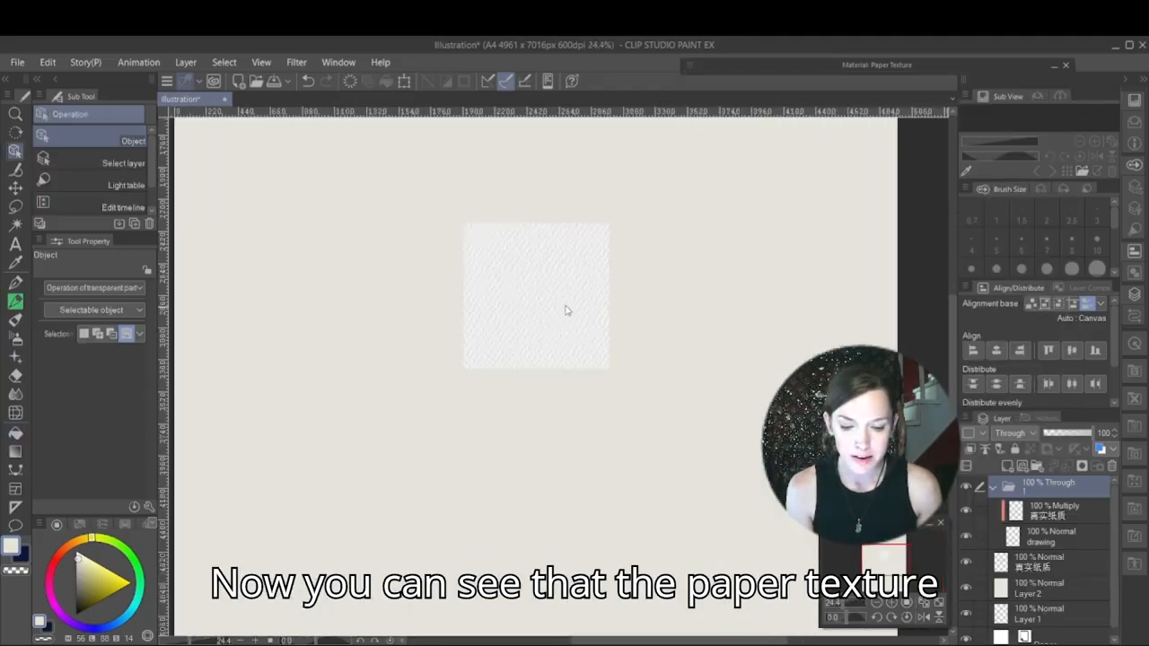
click(554, 307)
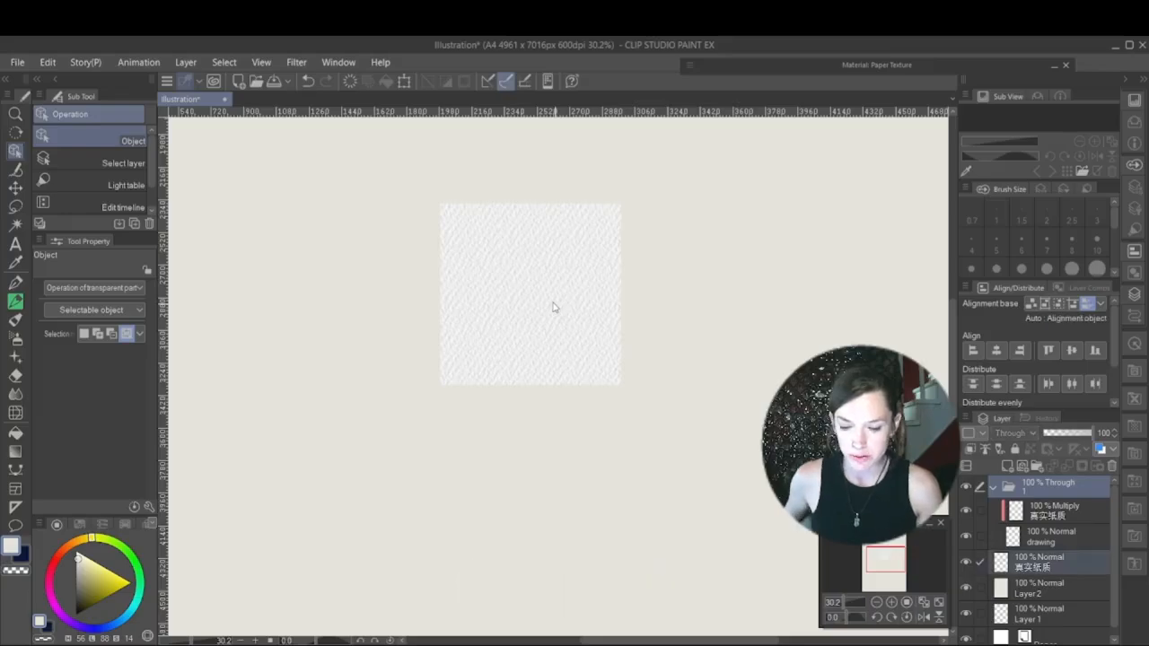
key(ctrl+t)
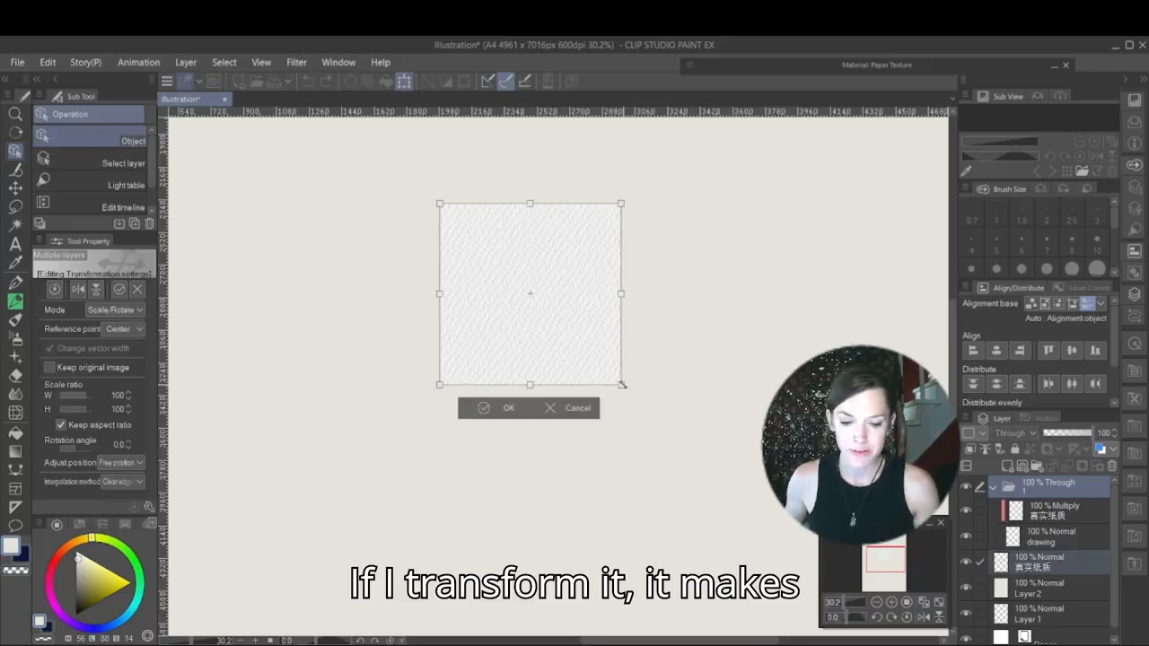
drag(620, 385, 752, 516)
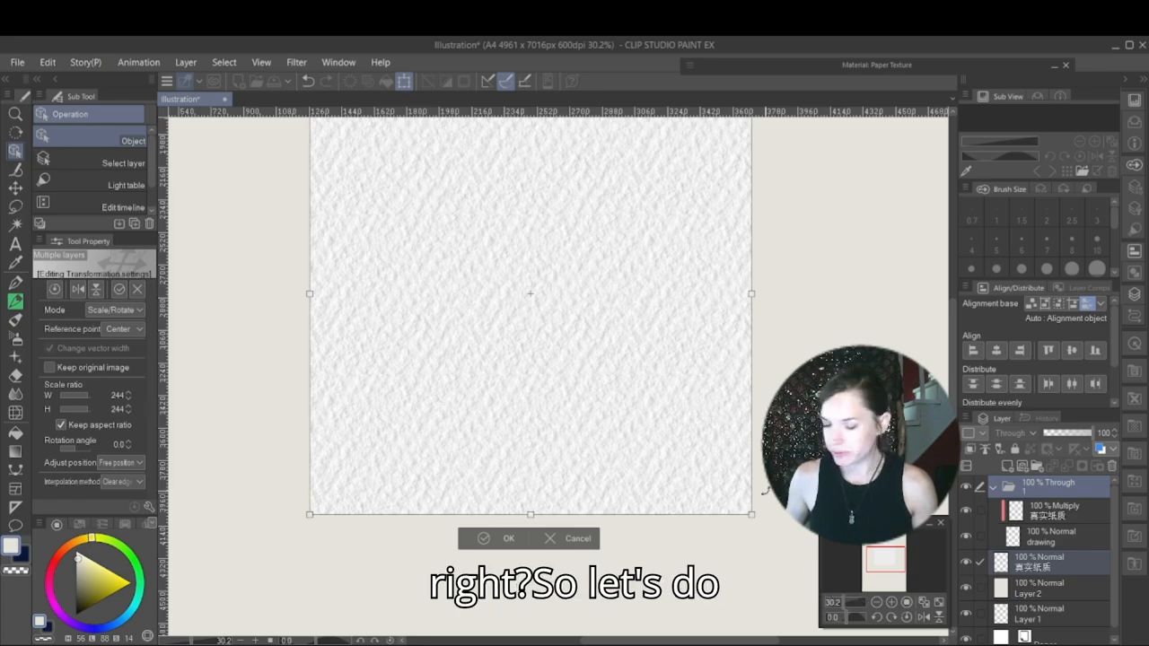
key(ctrl+z)
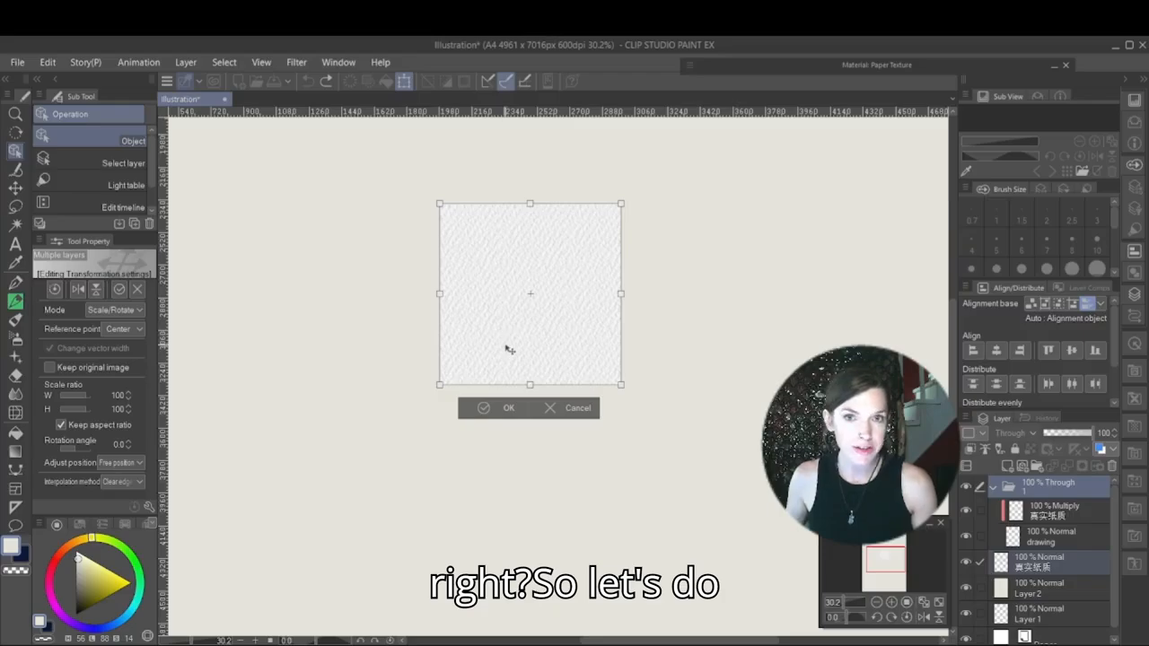
scroll(507, 313, down, 2)
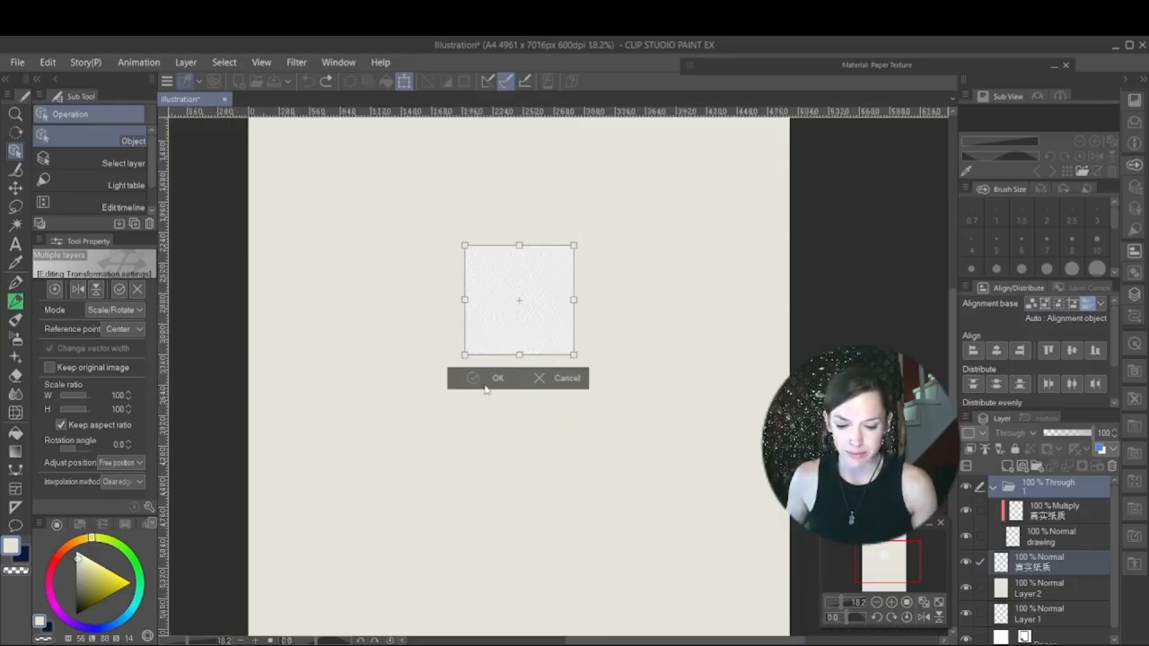
click(488, 379)
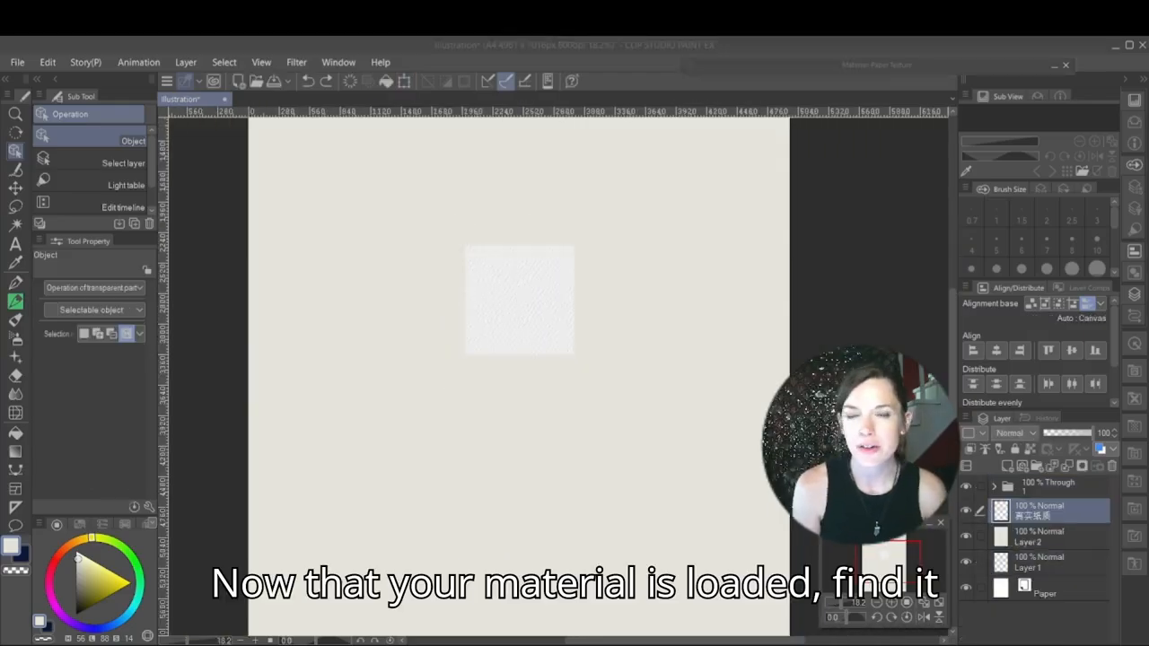
Step: Convert the placed paper texture layer to an image material layer with color expression and Normal blending
right_click(1075, 514)
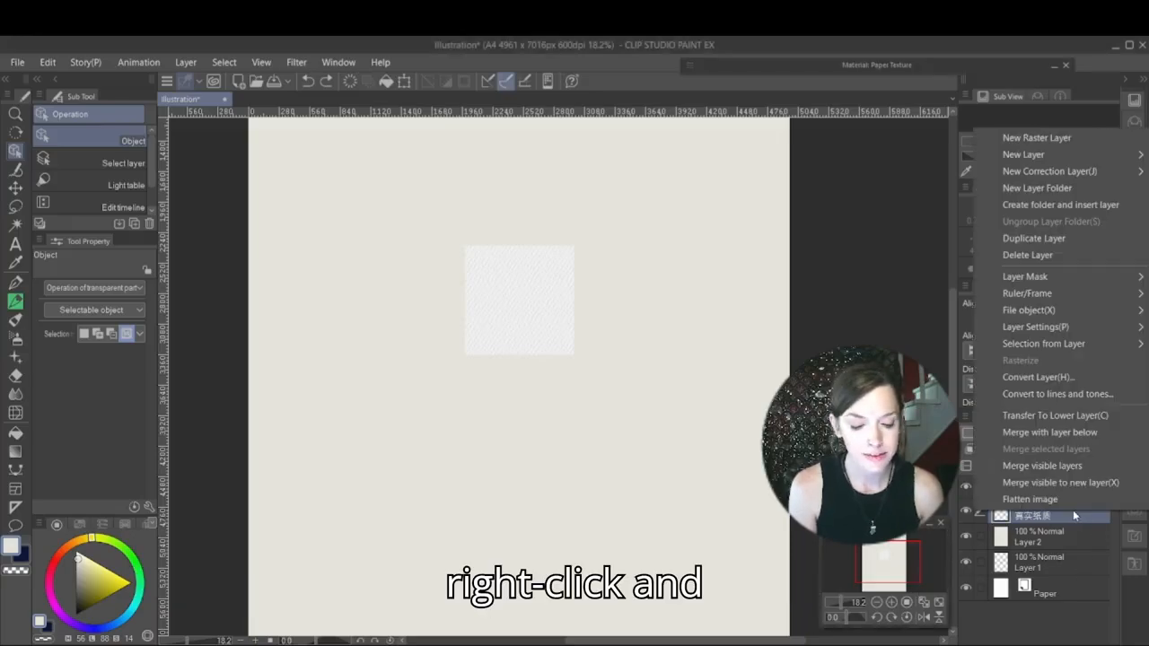
click(1050, 384)
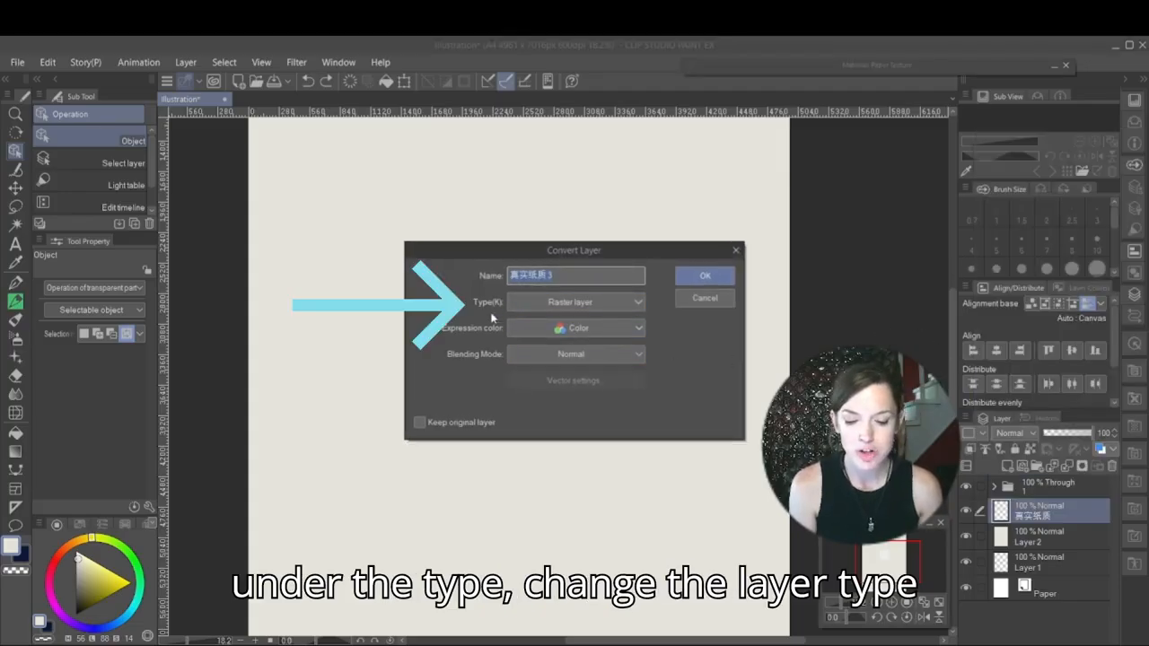
click(593, 303)
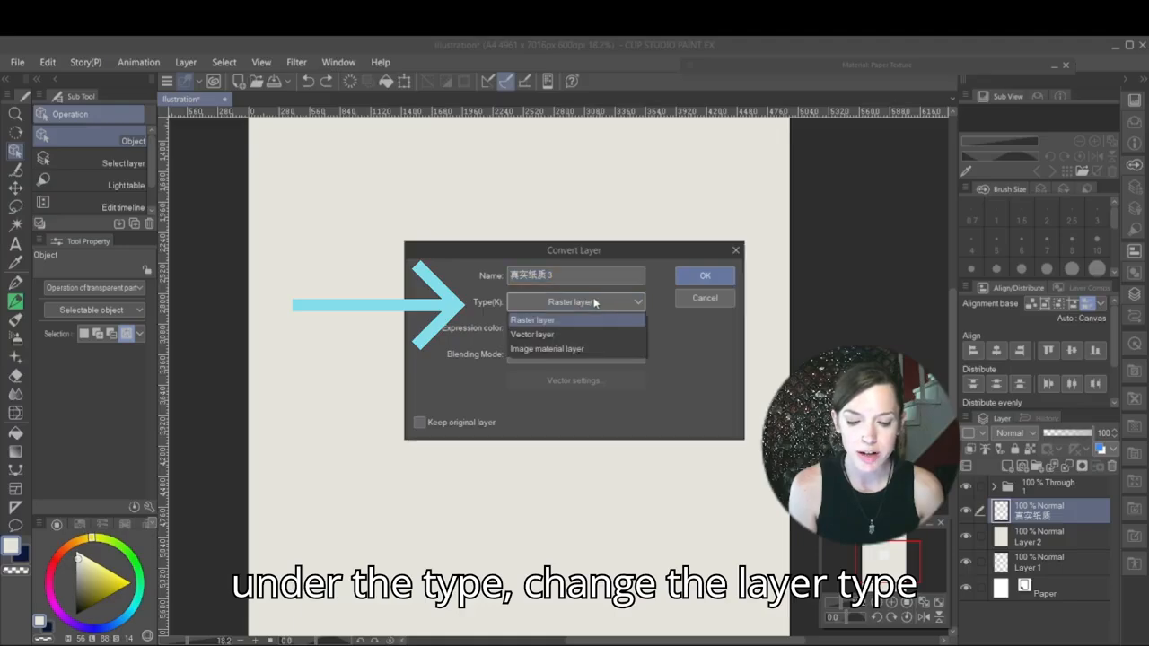
click(579, 352)
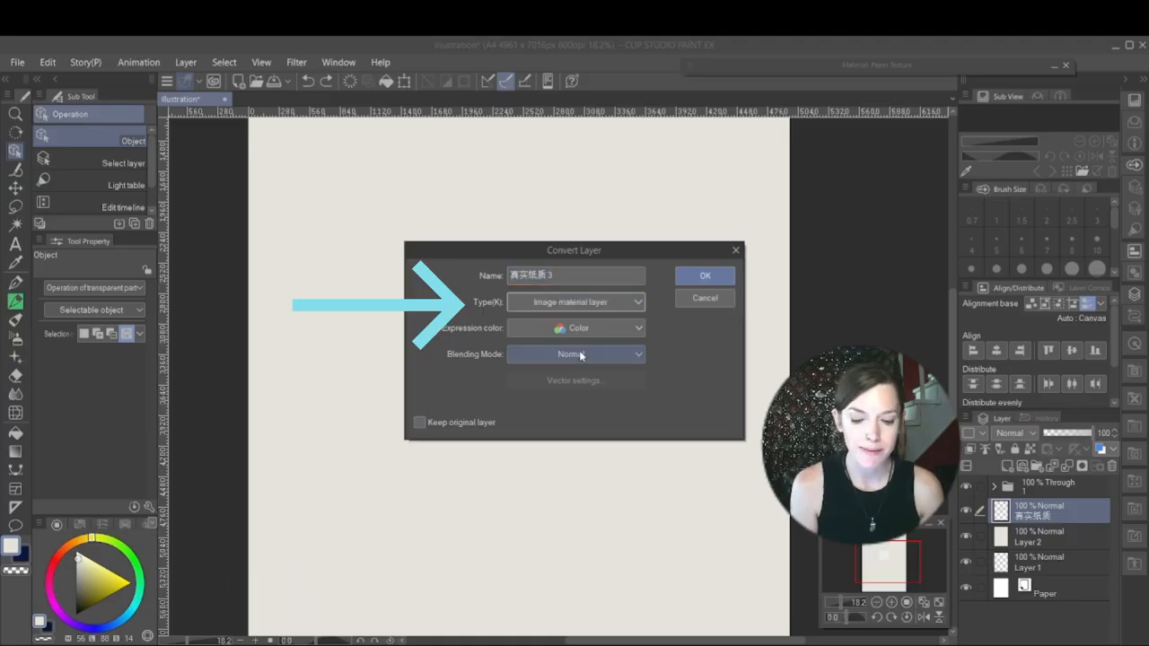
click(692, 281)
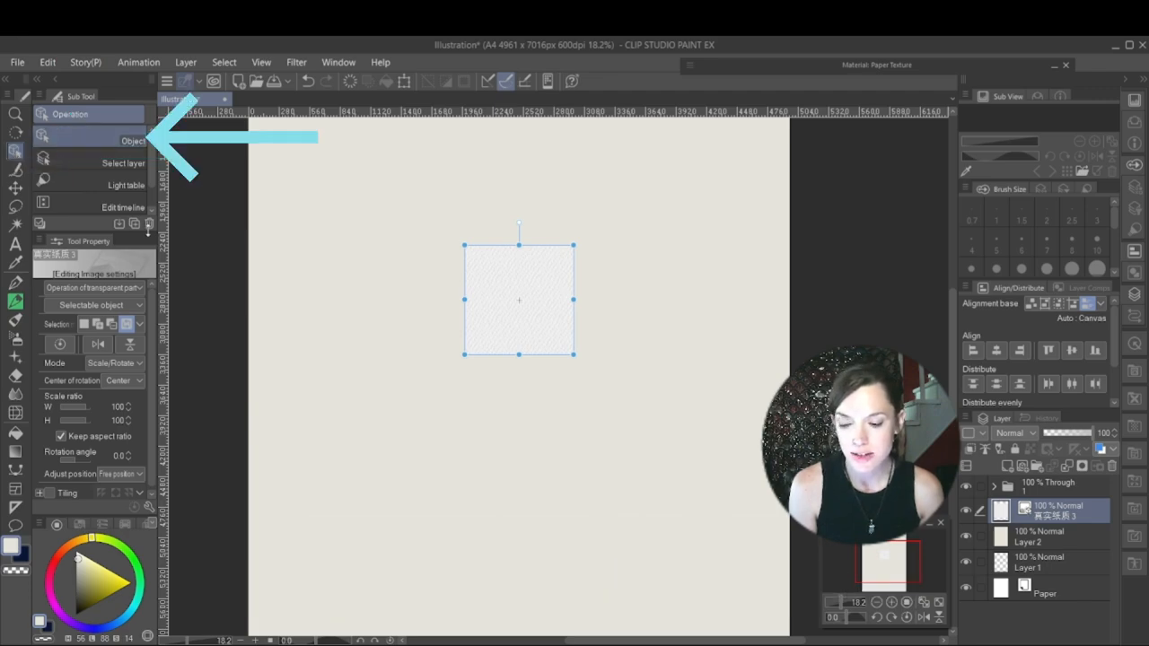
Step: Turn on tiling for the paper texture so it repeats across the whole canvas
scroll(114, 299, down, 1)
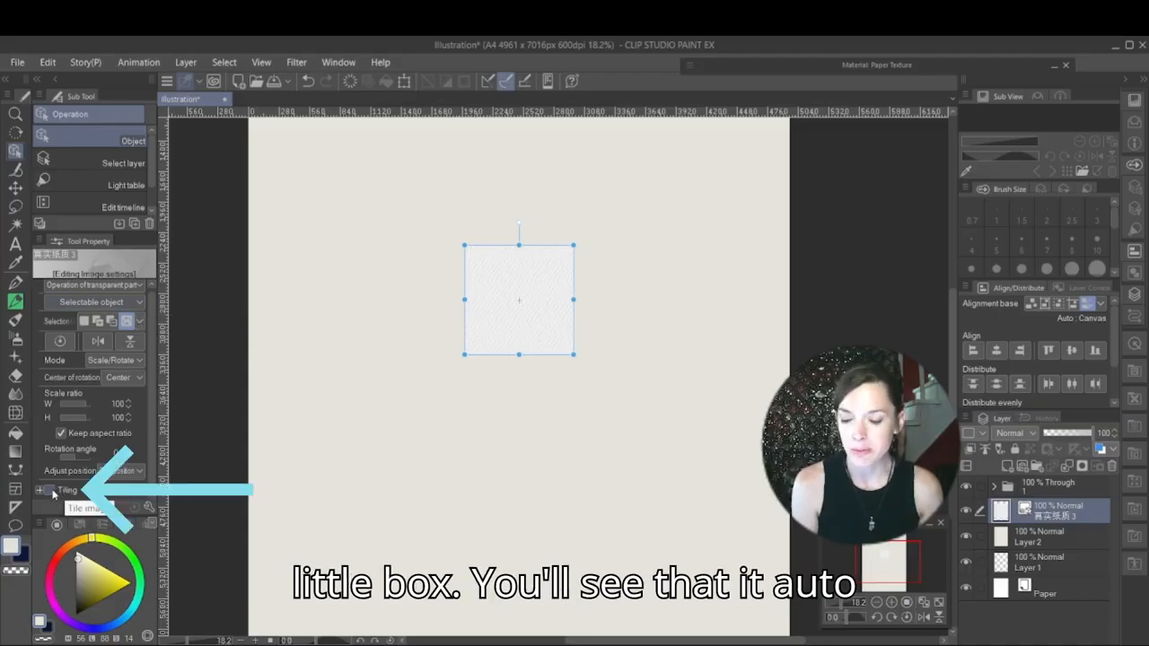
click(51, 491)
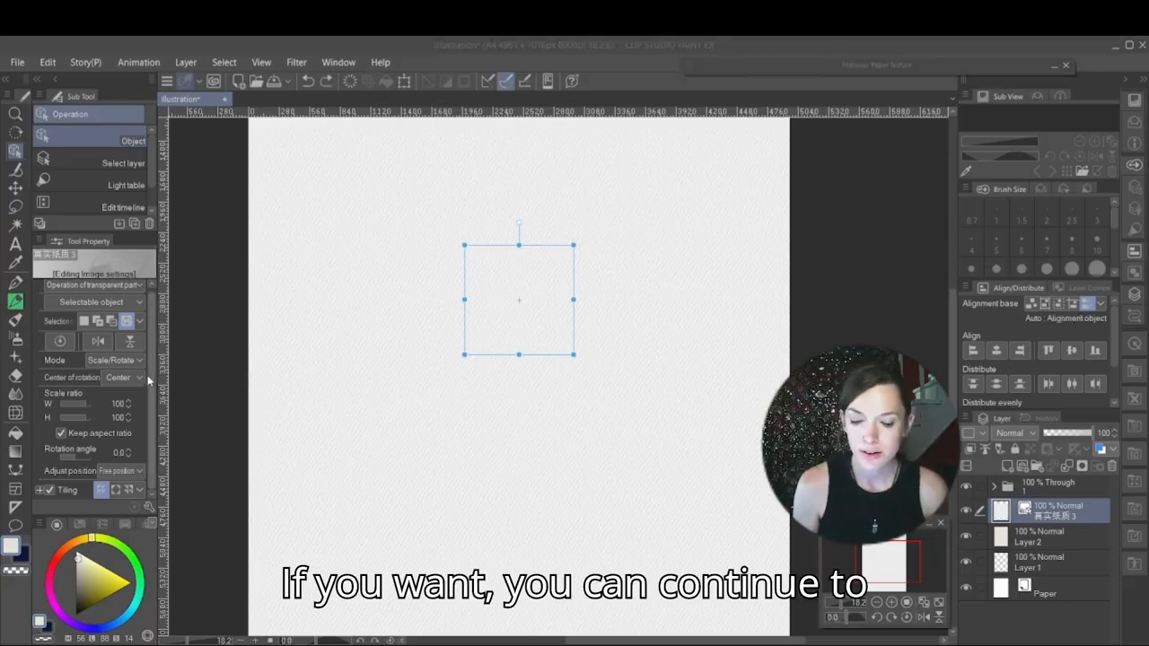
mouse_move(572, 355)
mouse_down()
mouse_move(617, 401)
mouse_move(574, 354)
mouse_up()
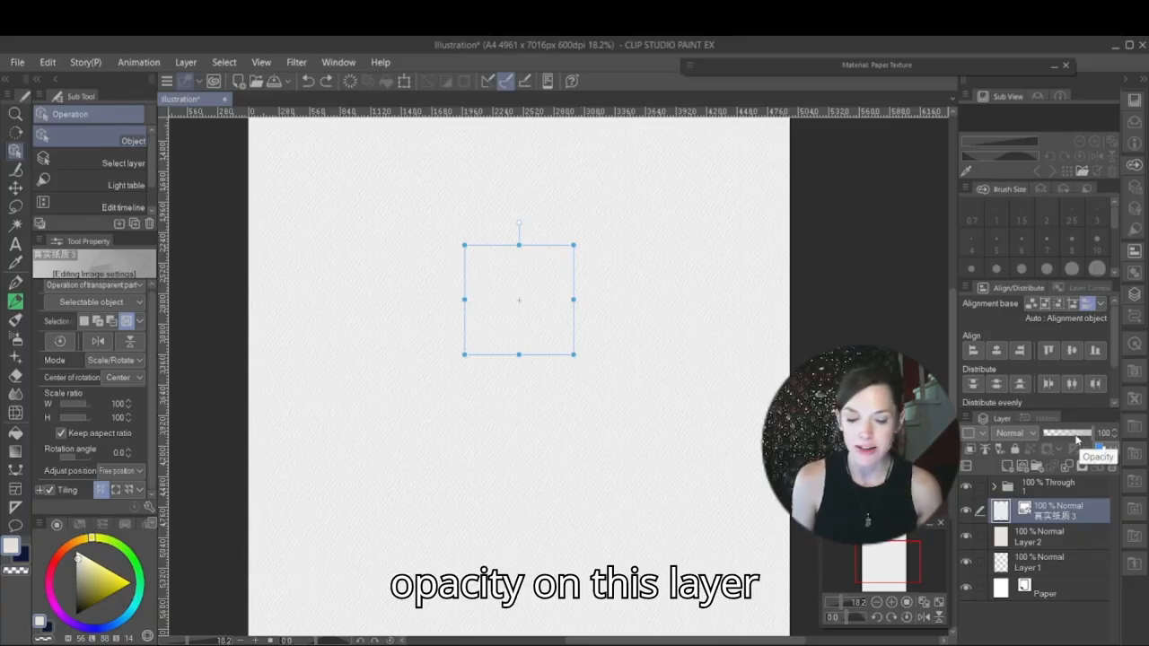
Step: Set the paper texture layer's opacity to 70% and its blending mode to Multiply
drag(1094, 432, 1083, 436)
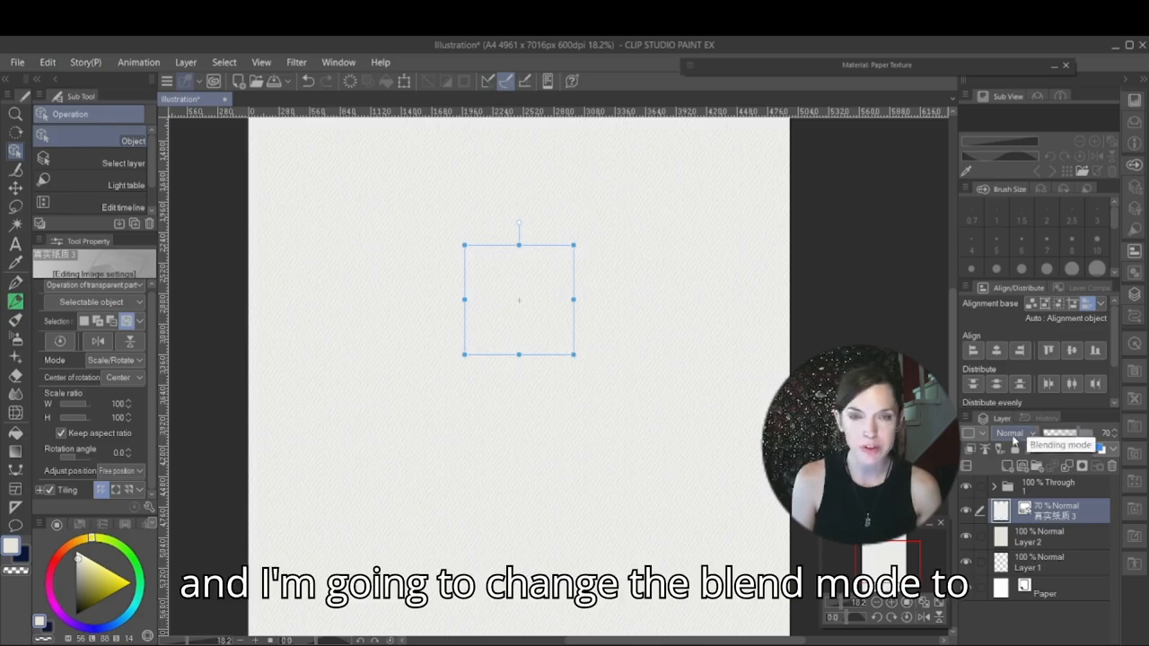
click(1015, 439)
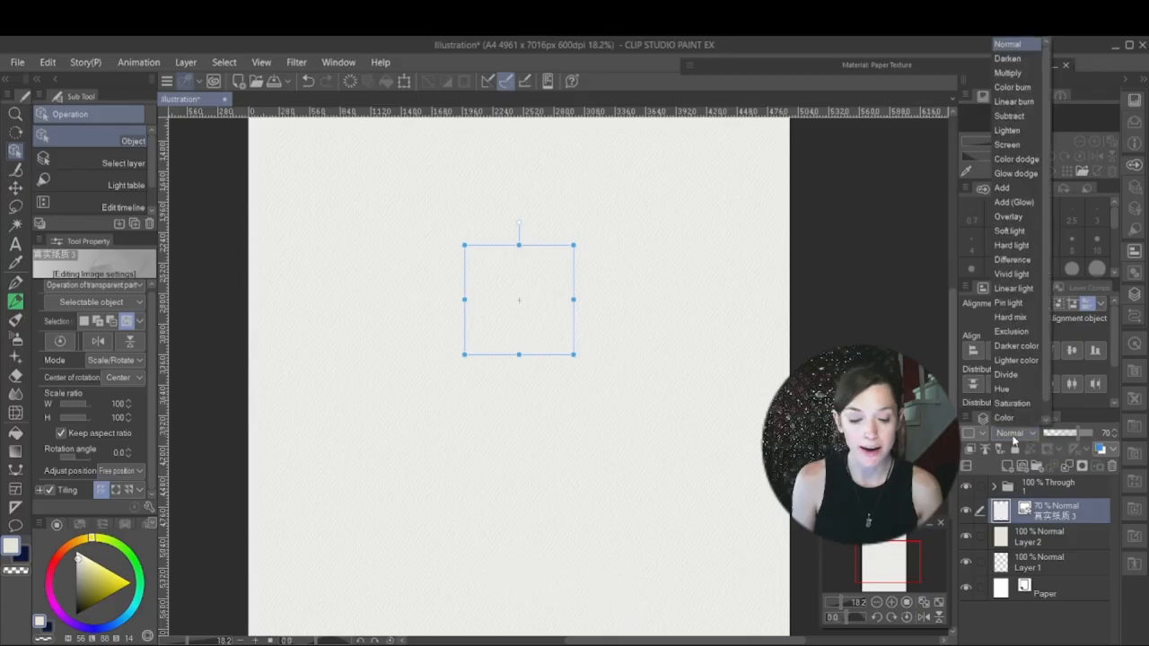
click(1025, 74)
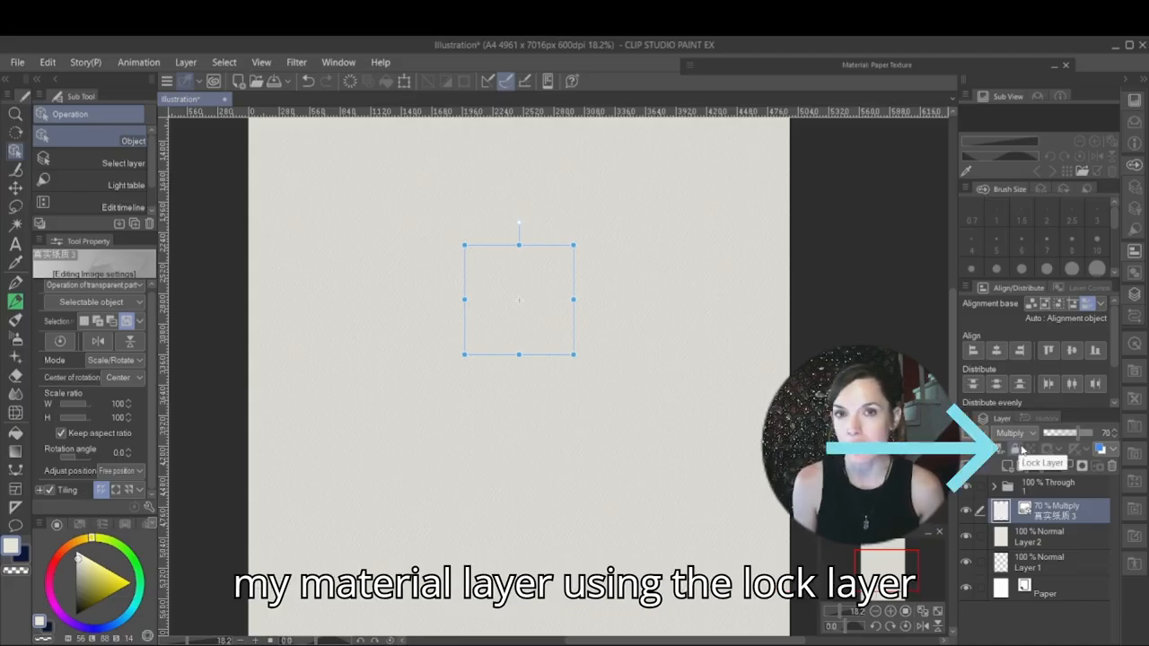
Step: Lock the paper texture layer
click(1020, 449)
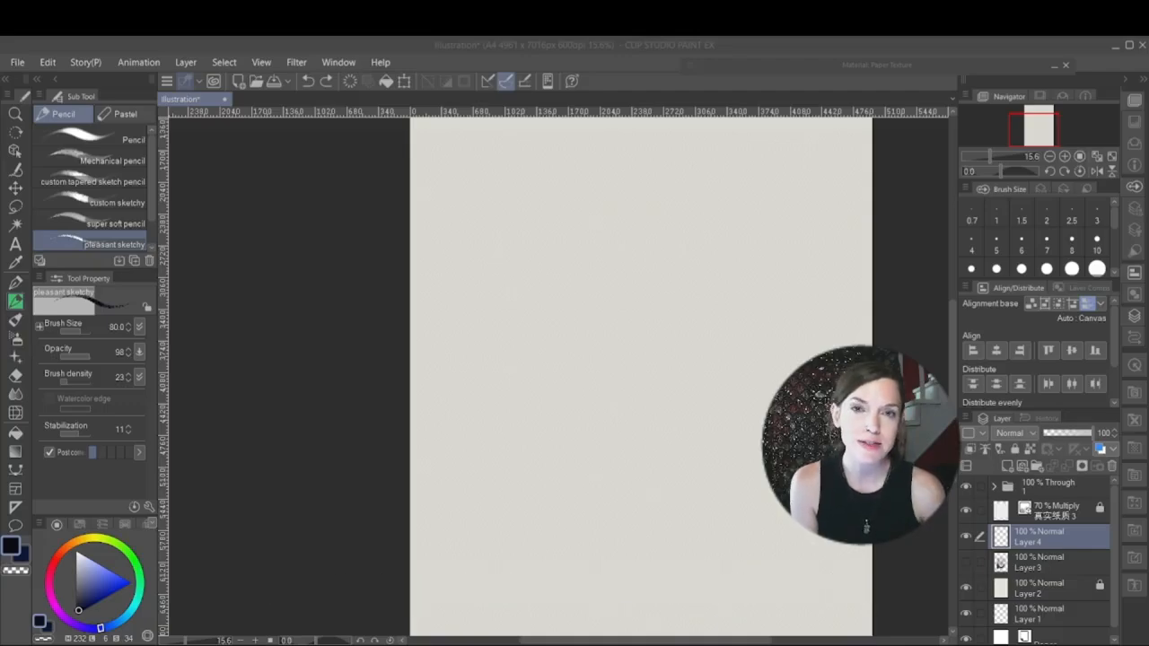
click(315, 388)
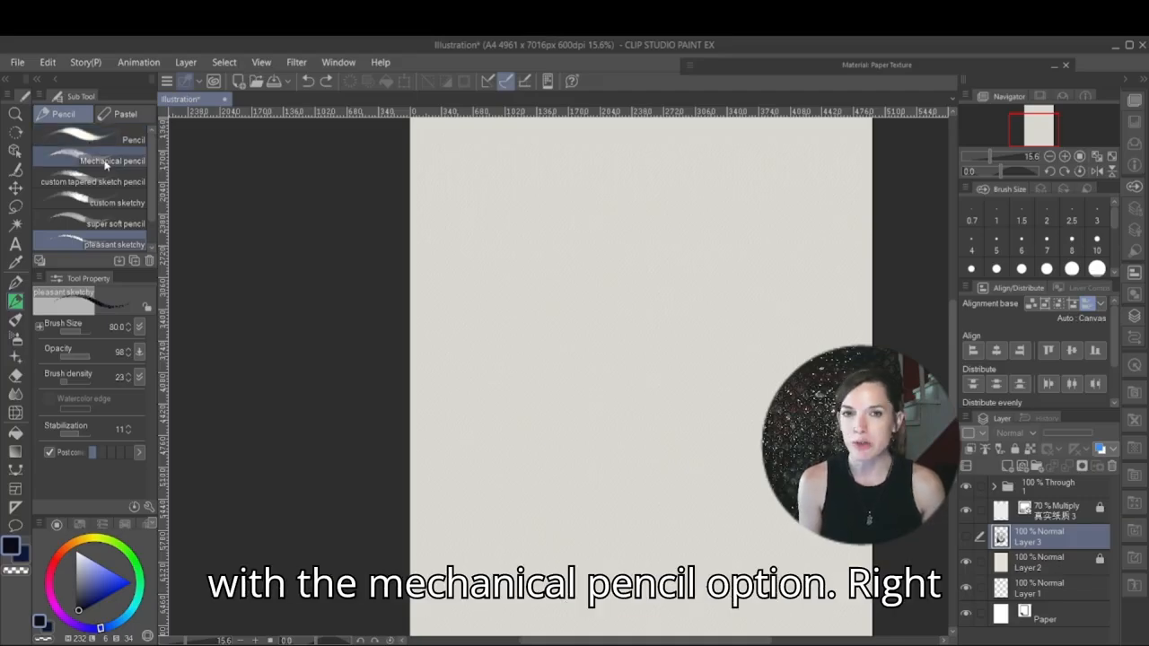
Step: Duplicate the Mechanical pencil sub tool, keeping the suggested name and the Pencil icon
right_click(104, 160)
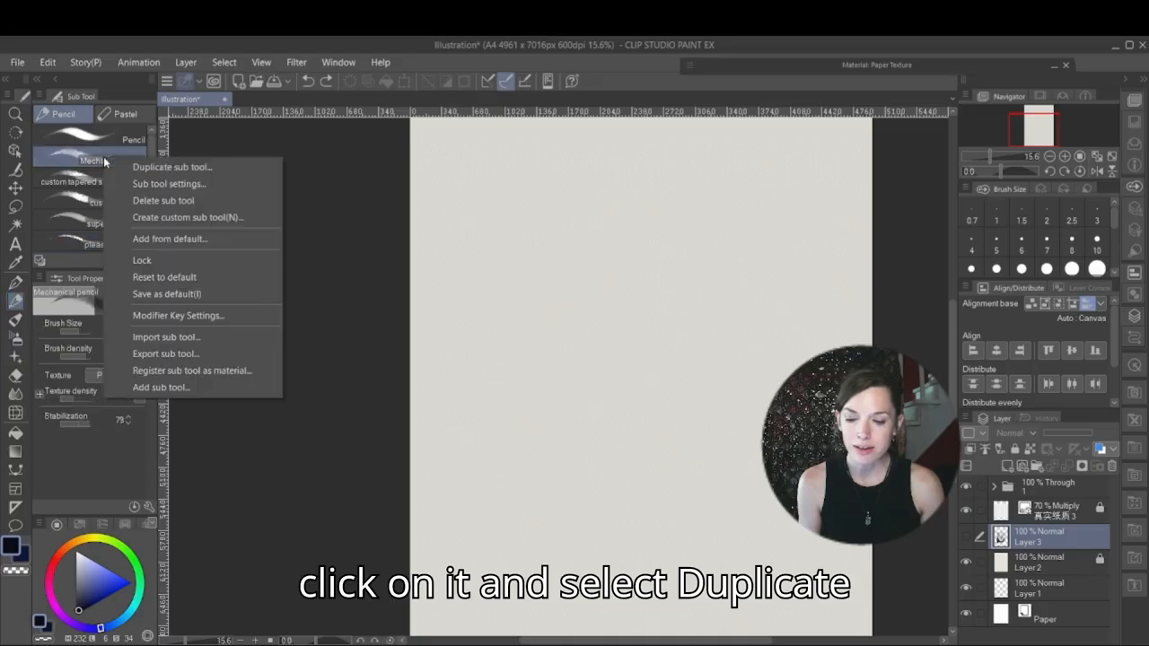
click(177, 169)
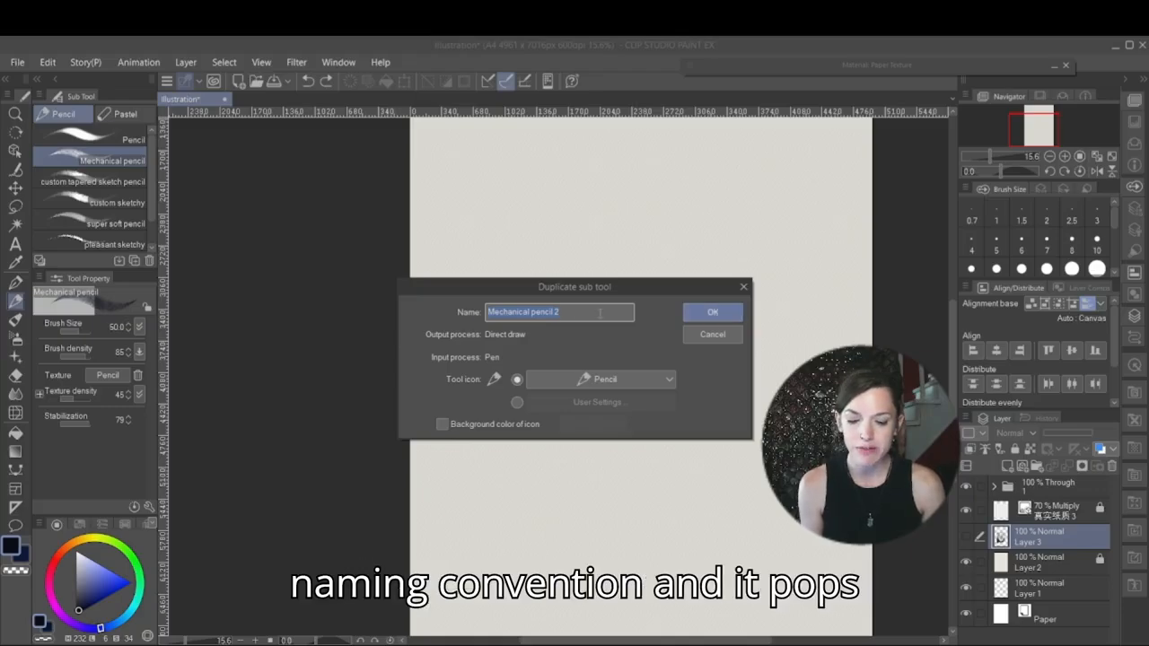
click(711, 313)
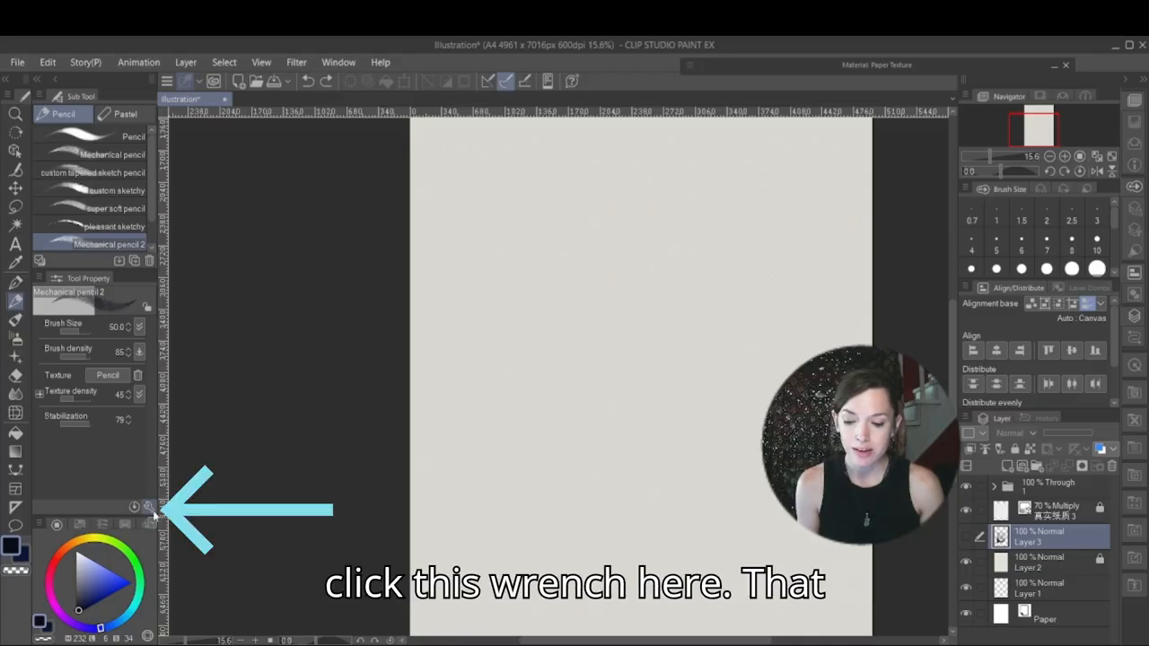
Step: Set the Mechanical pencil 2 brush's texture to the Drawing paper material
click(150, 508)
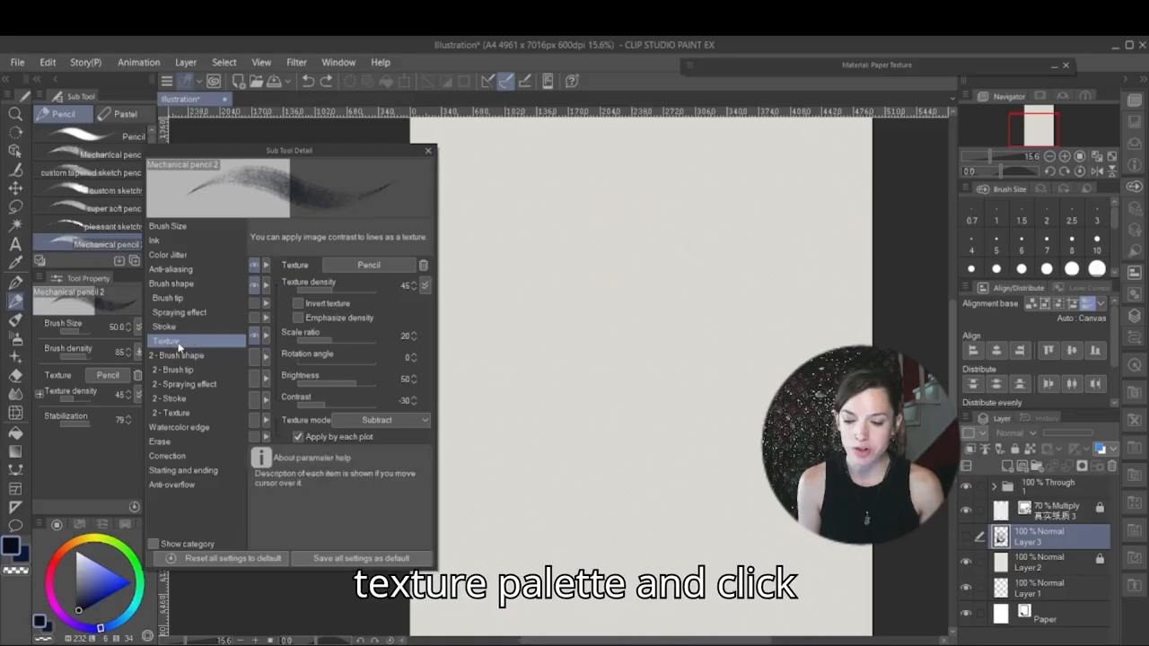
click(360, 261)
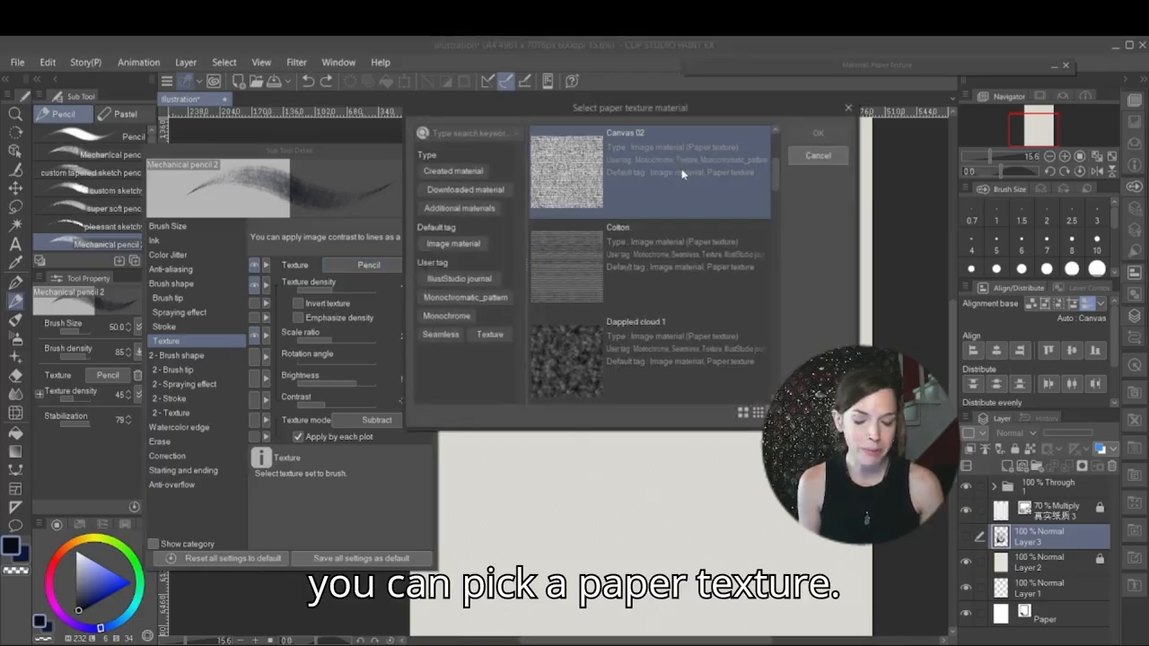
scroll(683, 174, down, 4)
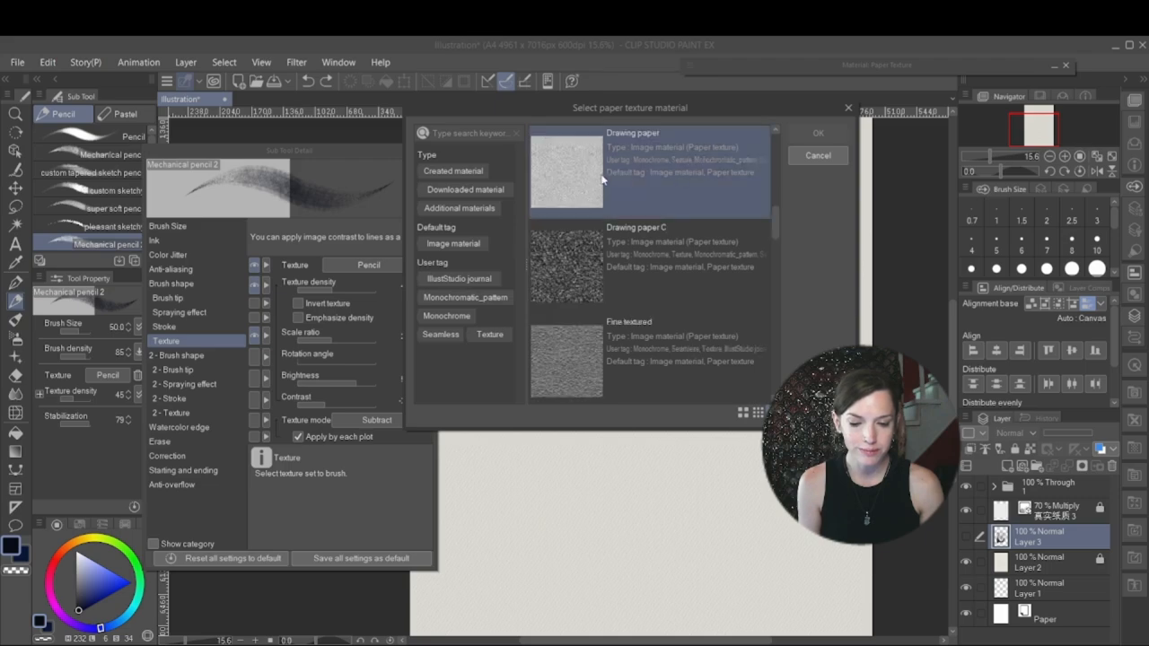
click(602, 179)
click(817, 134)
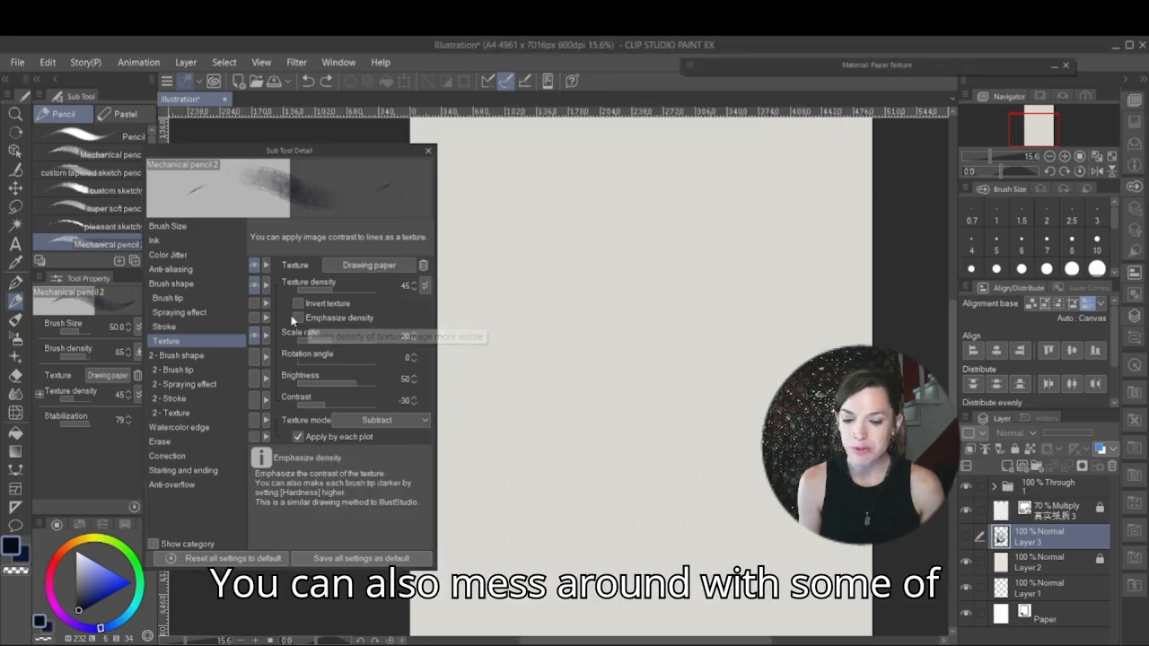
Step: Turn on Invert texture for the brush, add a new layer and draw a few slanted test strokes mid-page
click(297, 304)
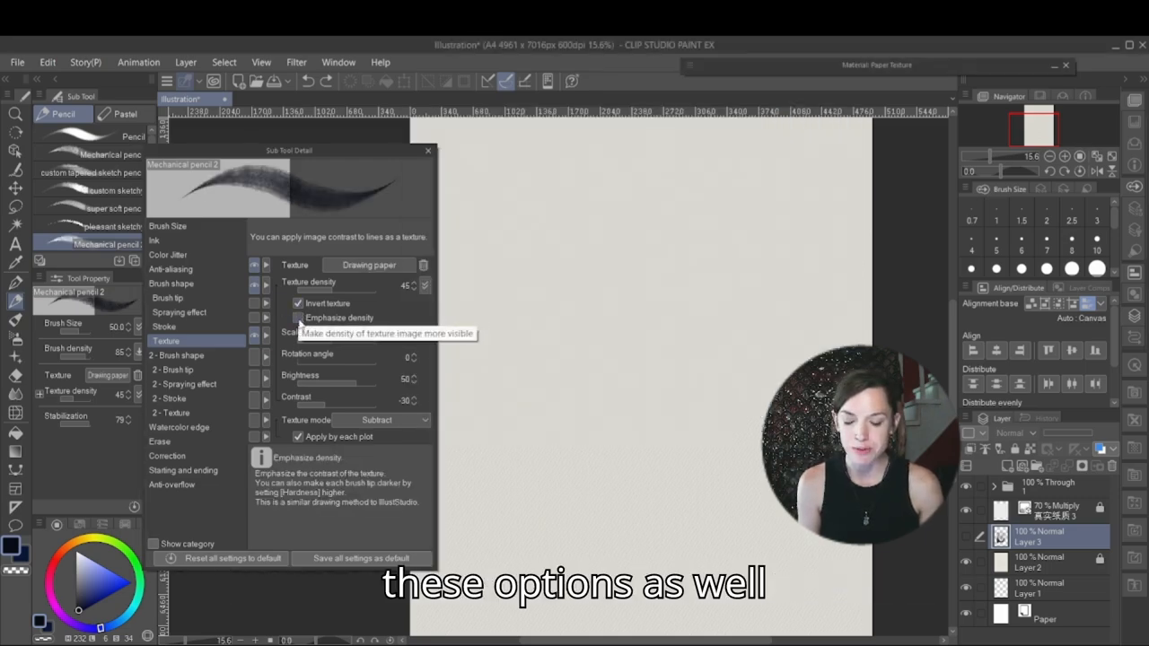
click(1008, 466)
drag(564, 266, 542, 305)
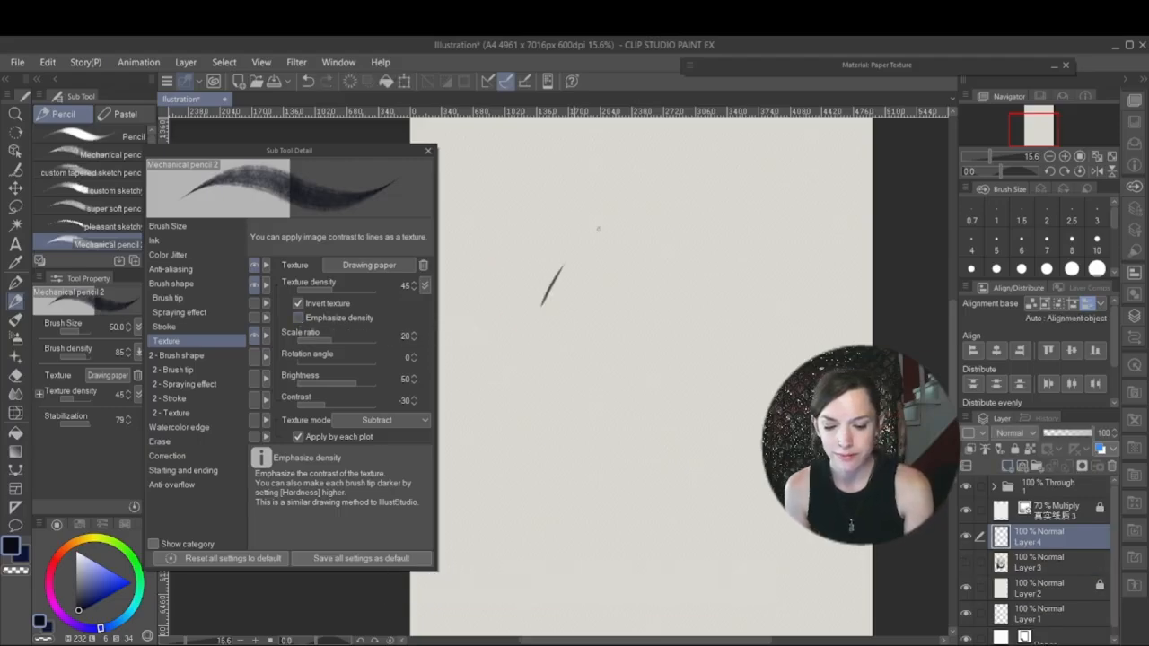
mouse_move(527, 370)
mouse_down()
mouse_move(568, 284)
mouse_move(657, 202)
mouse_up()
mouse_move(660, 200)
mouse_down()
mouse_move(554, 377)
mouse_move(556, 437)
mouse_up()
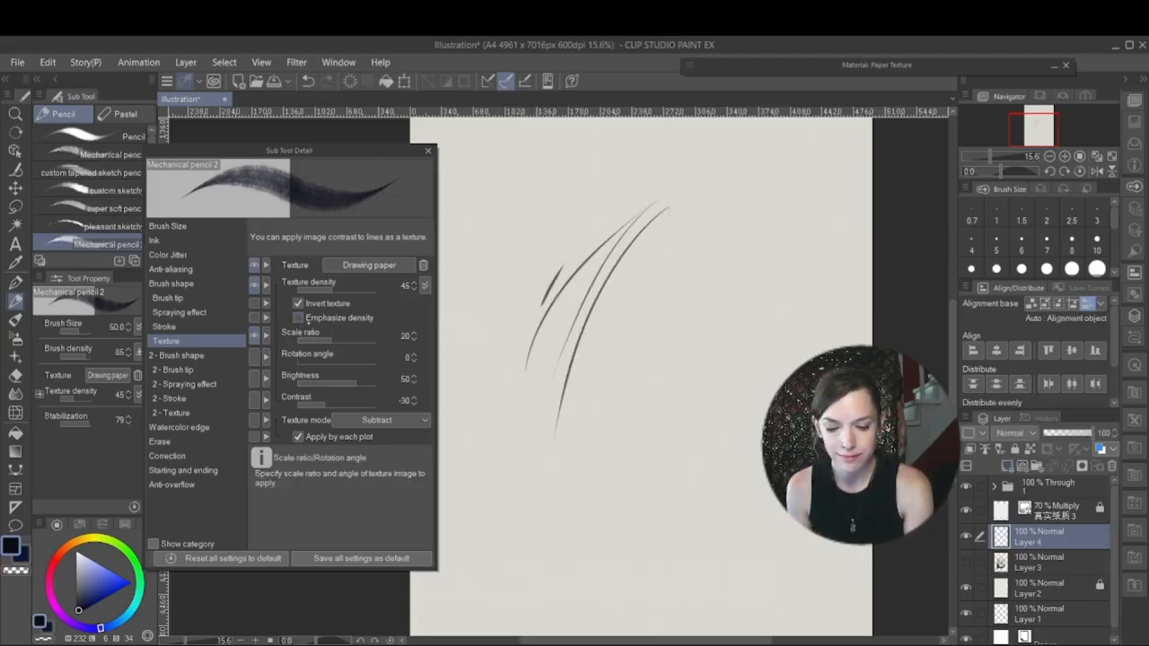
Step: Turn on Emphasize density for the brush texture and draw more curved test strokes beside the first ones
click(299, 319)
mouse_move(612, 375)
mouse_down()
mouse_move(616, 335)
mouse_move(762, 185)
mouse_move(673, 210)
mouse_up()
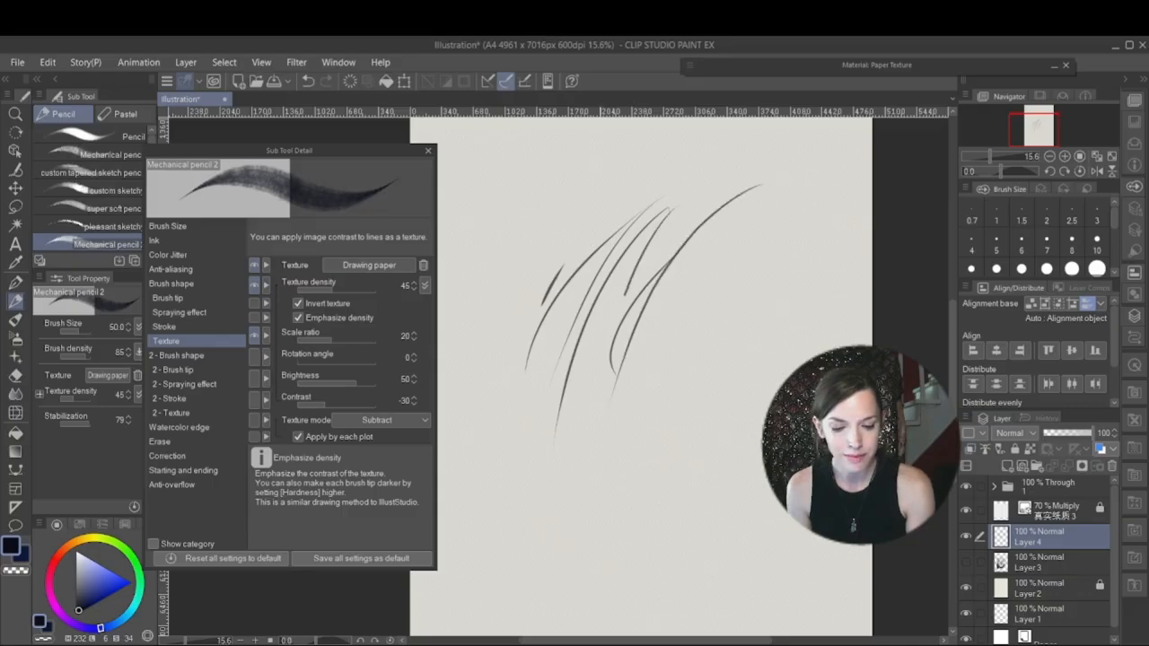
mouse_move(626, 294)
mouse_down()
mouse_move(610, 401)
mouse_move(645, 462)
mouse_up()
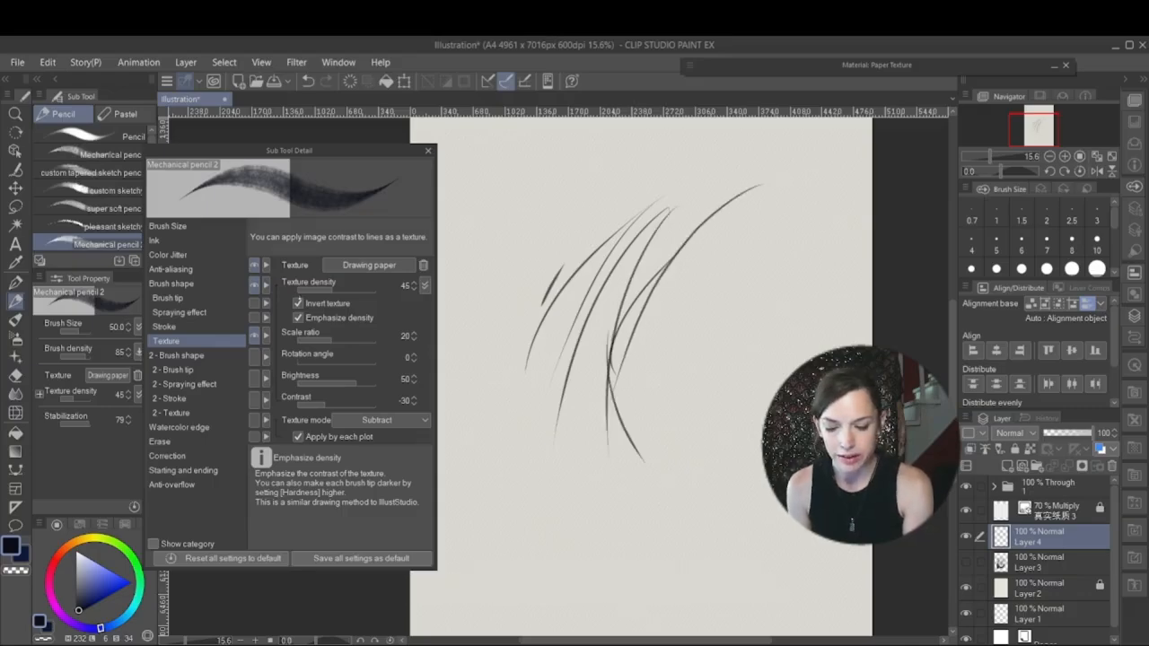
Step: Turn off Invert texture and draw comparison strokes around the existing test strokes
click(299, 303)
drag(564, 318, 555, 460)
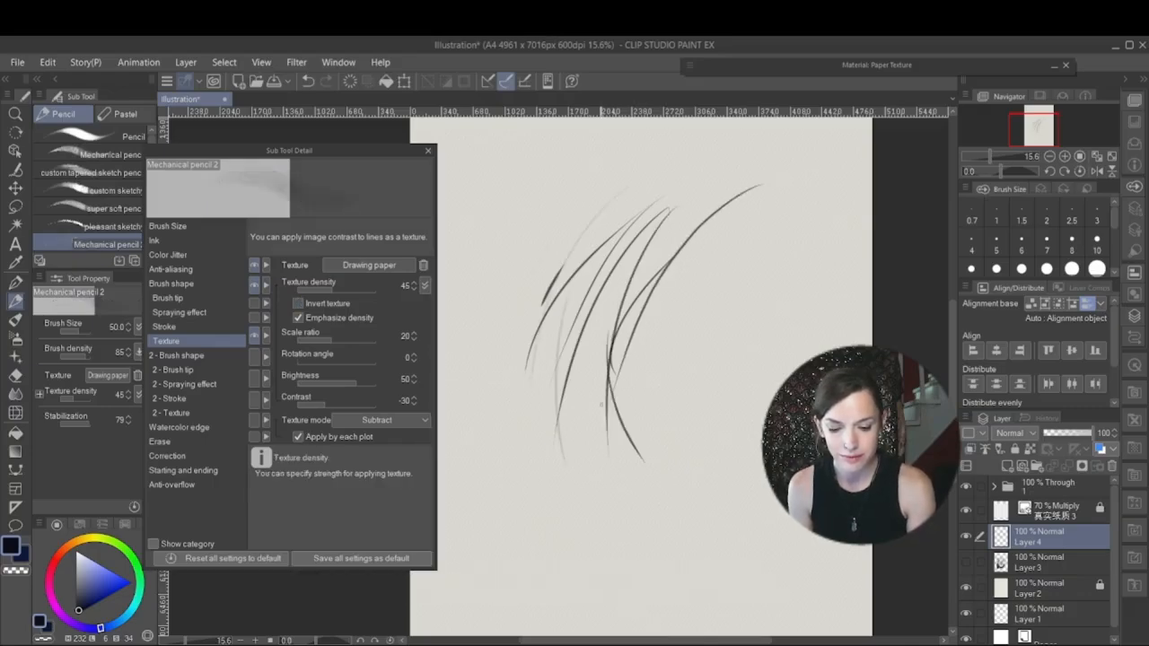
drag(589, 347, 606, 495)
drag(688, 345, 625, 417)
drag(715, 354, 685, 415)
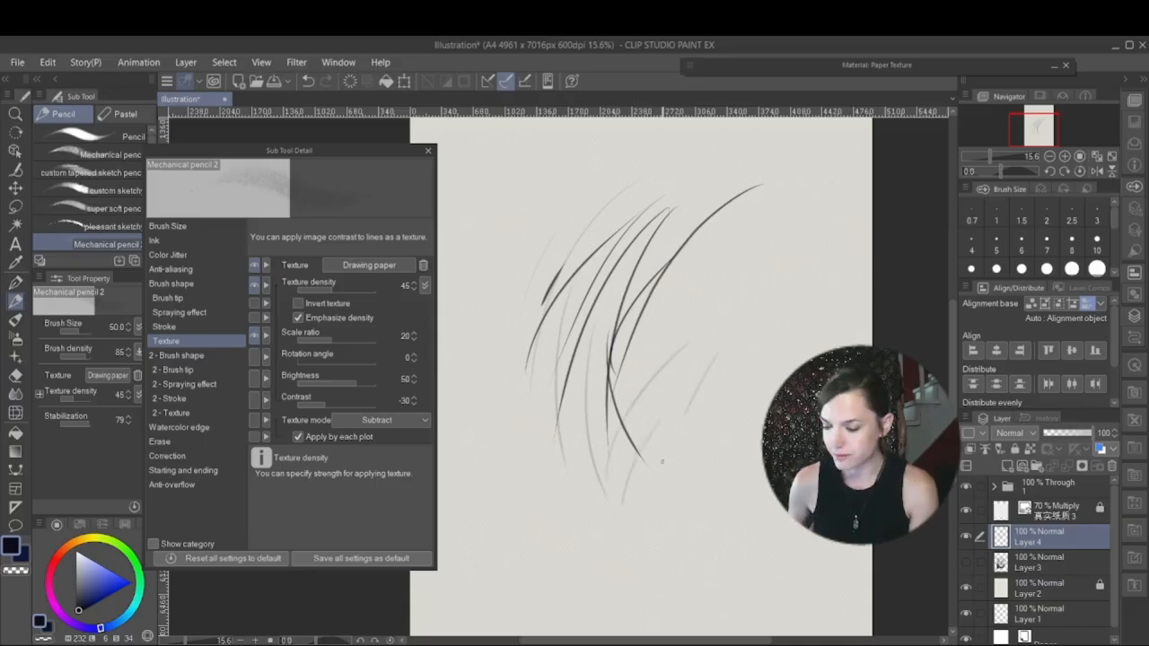
Step: Enlarge the Mechanical pencil 2 brush and draw a broad test stroke next to the existing lines
key(bracketright)
key(bracketright)
key(bracketright)
key(bracketright)
key(bracketright)
key(bracketright)
key(bracketright)
key(bracketright)
key(bracketright)
mouse_move(699, 285)
mouse_down()
mouse_move(651, 418)
mouse_move(670, 352)
mouse_move(690, 423)
mouse_move(689, 356)
mouse_move(708, 323)
mouse_move(679, 358)
mouse_move(696, 416)
mouse_move(777, 377)
mouse_up()
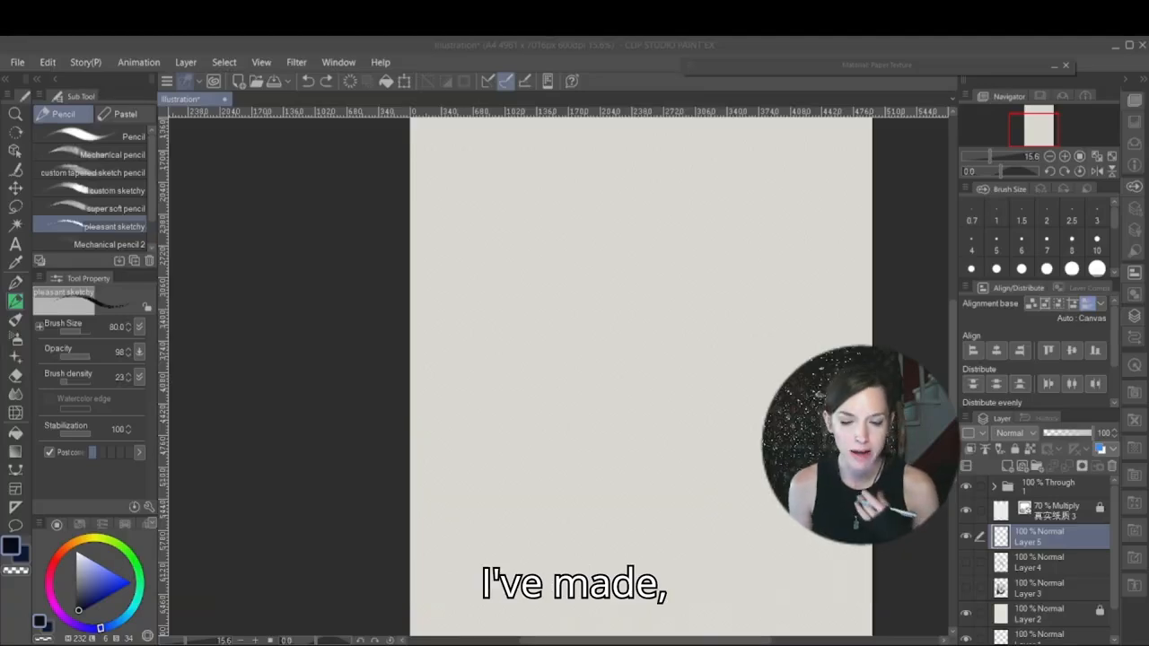
Step: Test the pleasant sketchy brush with rows of curved strokes across the upper canvas, from light to heavy pressure
mouse_move(531, 178)
mouse_down()
mouse_move(461, 321)
mouse_move(484, 310)
mouse_up()
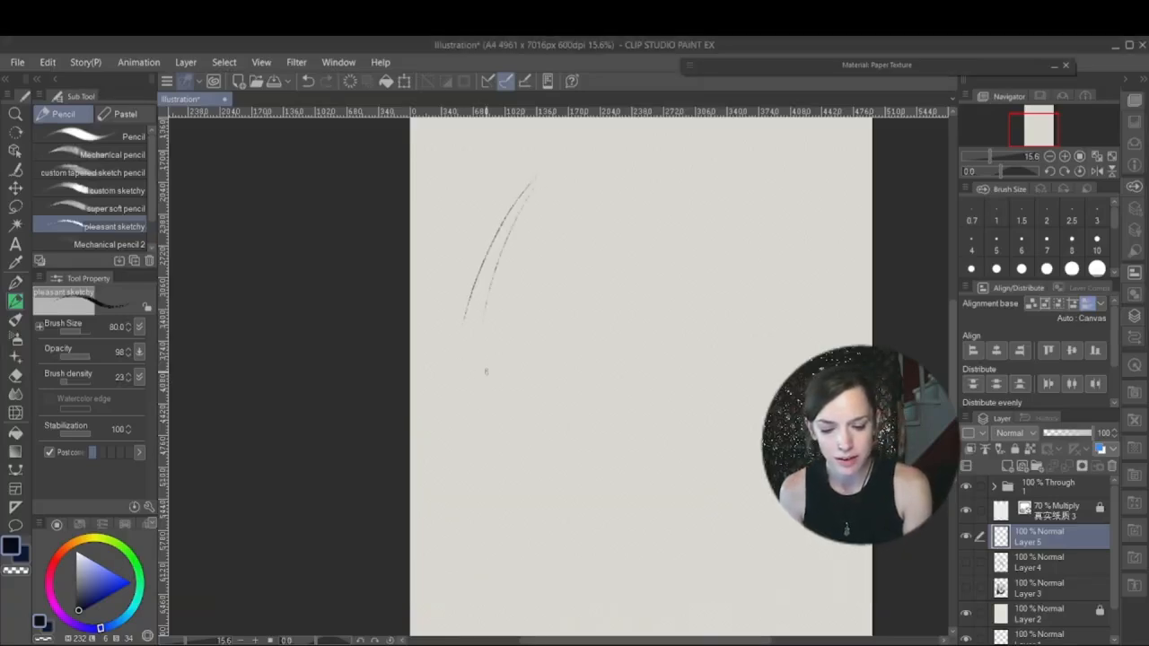
mouse_move(573, 173)
mouse_down()
mouse_move(501, 348)
mouse_move(525, 346)
mouse_up()
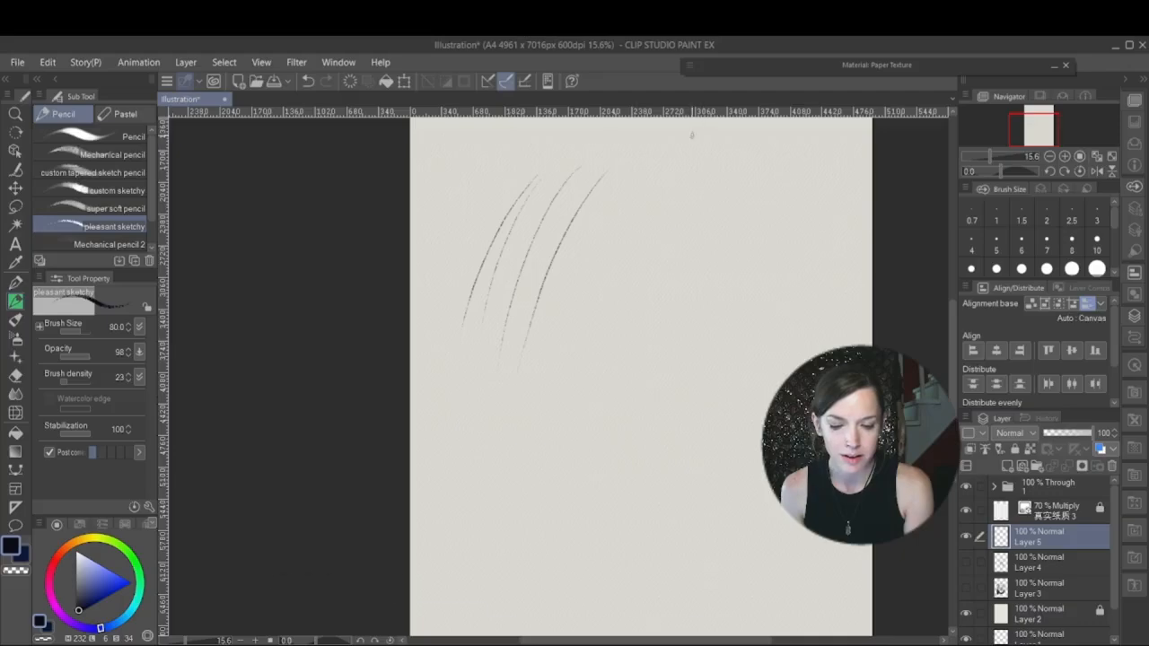
drag(665, 169, 555, 332)
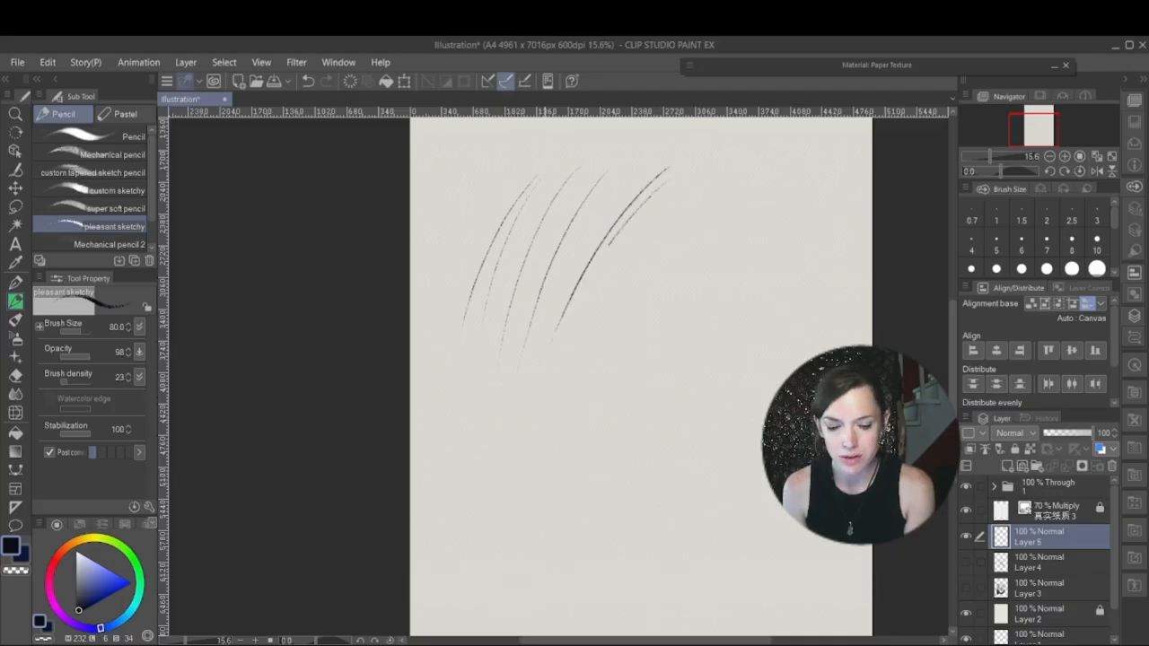
drag(609, 246, 553, 347)
drag(660, 208, 546, 380)
drag(648, 246, 552, 409)
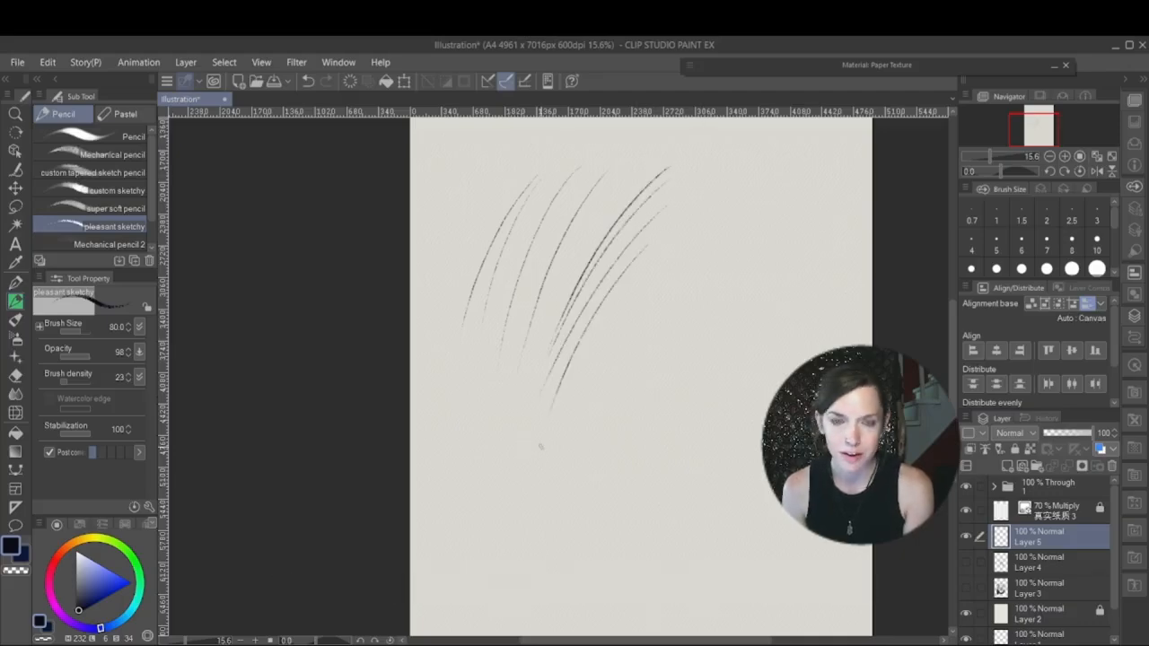
drag(745, 167, 615, 360)
mouse_move(754, 178)
mouse_down()
mouse_move(629, 359)
mouse_move(628, 403)
mouse_up()
drag(756, 214, 623, 436)
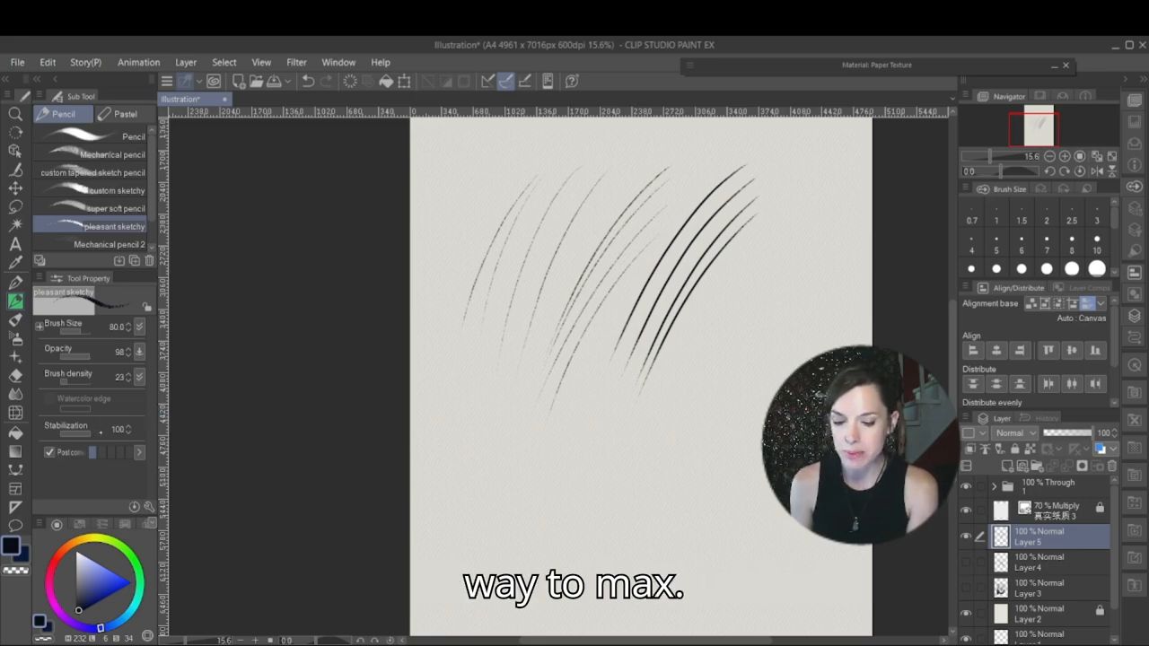
Step: Set the pleasant sketchy brush's stabilization to 0, draw a long arc below the strokes and inspect it up close
drag(91, 434, 60, 435)
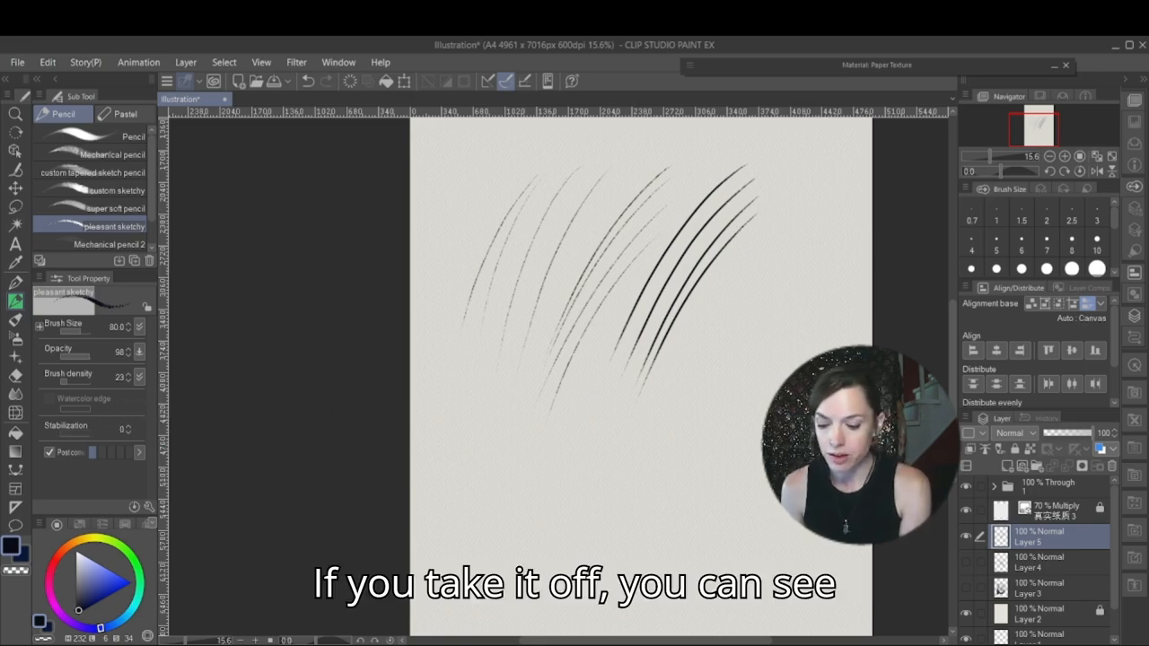
mouse_move(448, 499)
mouse_down()
mouse_move(513, 350)
mouse_move(575, 323)
mouse_up()
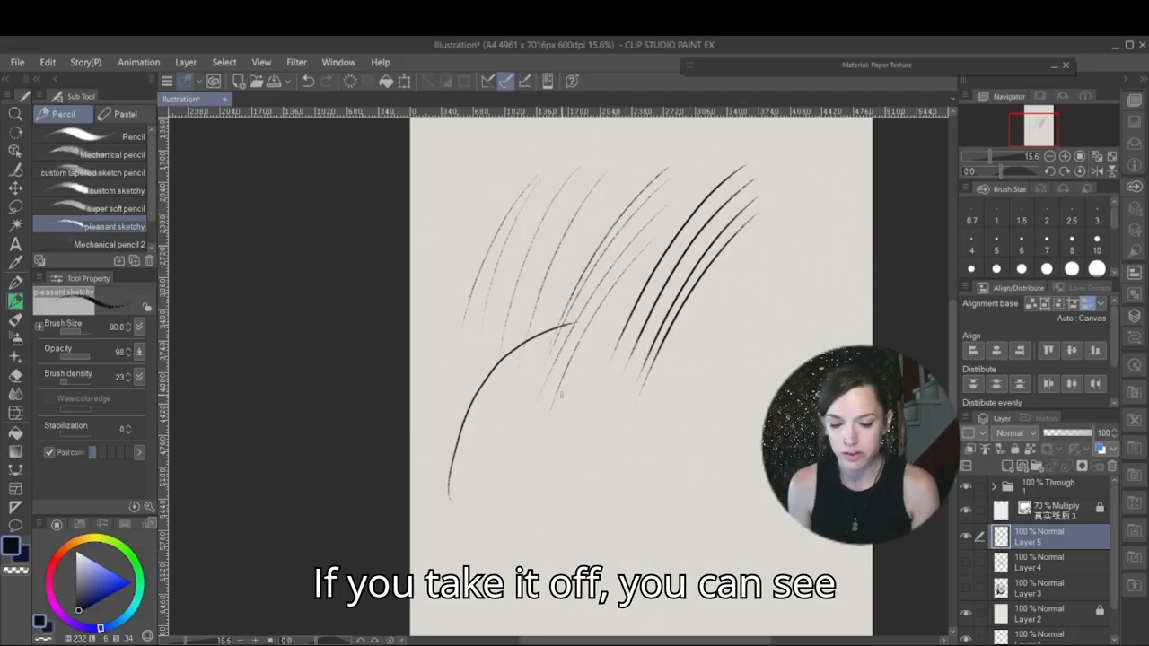
scroll(562, 395, up, 4)
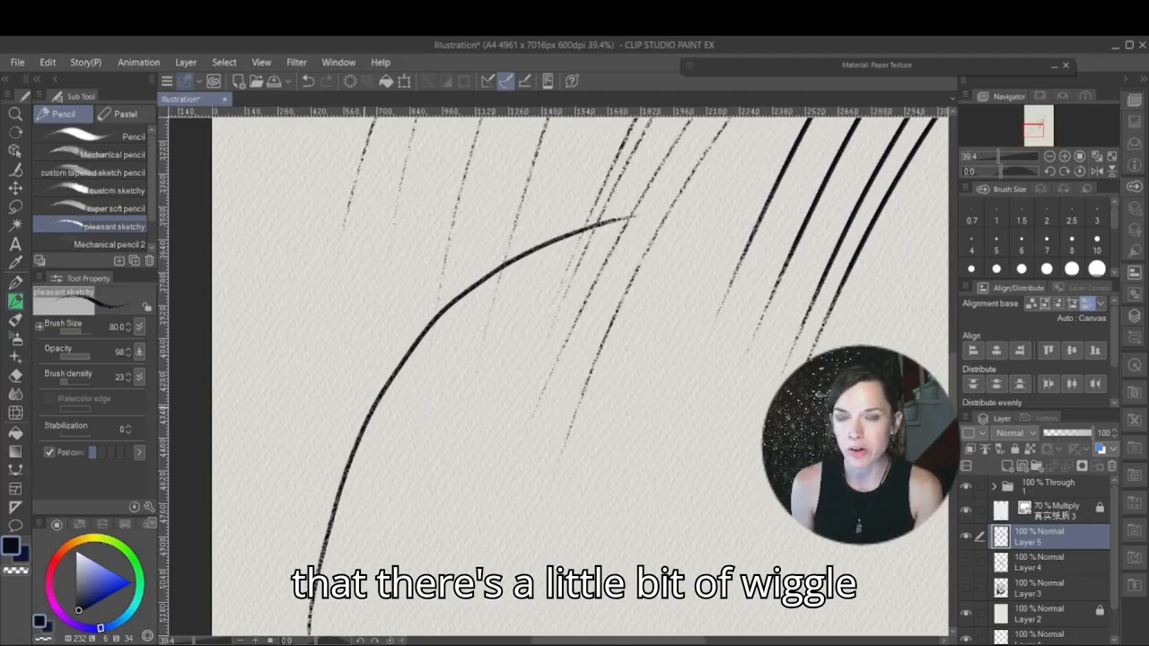
scroll(539, 247, down, 2)
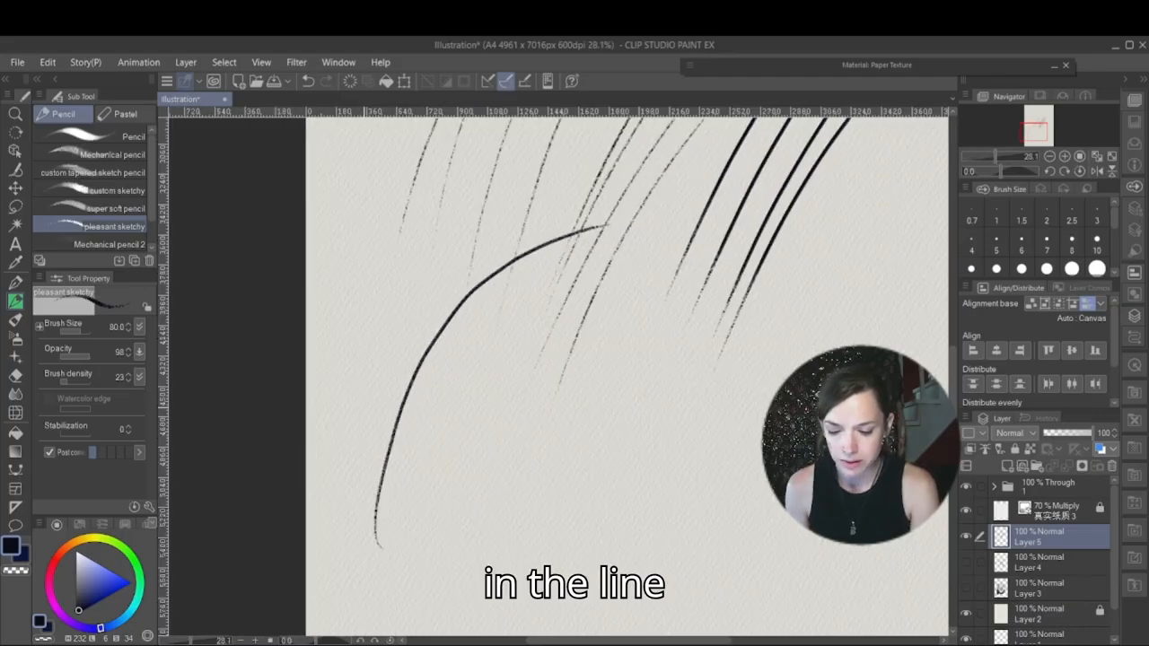
Step: Set the stabilization to 100 and draw several parallel curved strokes inside the long arc
click(89, 433)
mouse_move(429, 555)
mouse_down()
mouse_move(485, 419)
mouse_move(582, 329)
mouse_up()
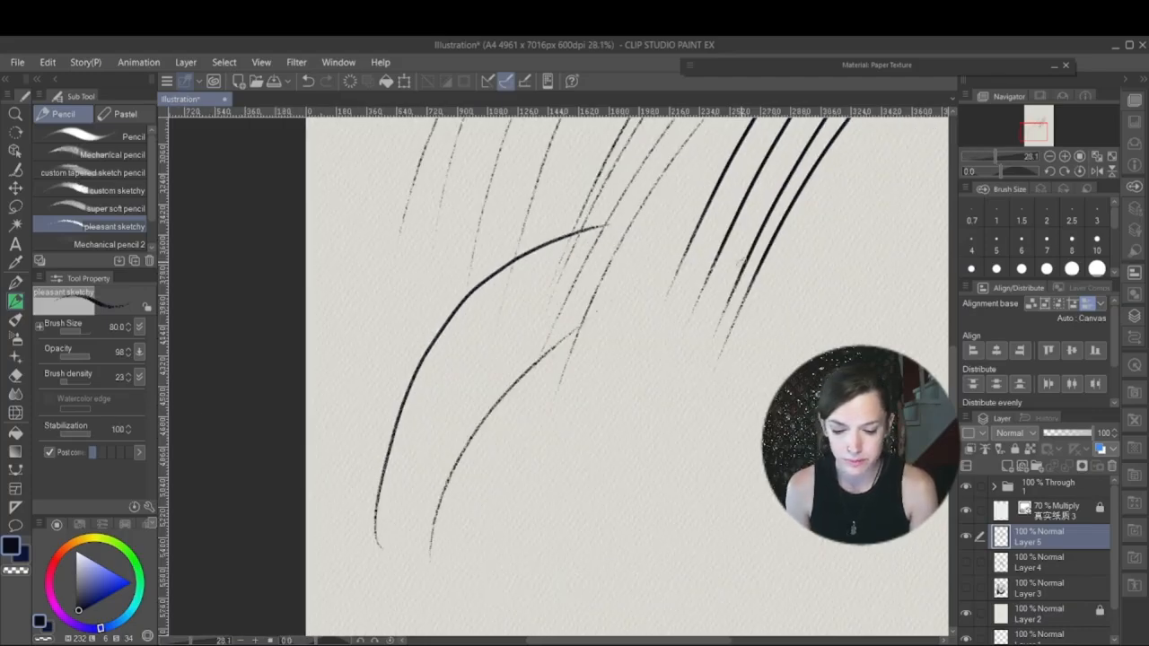
drag(465, 557, 506, 440)
drag(599, 331, 615, 325)
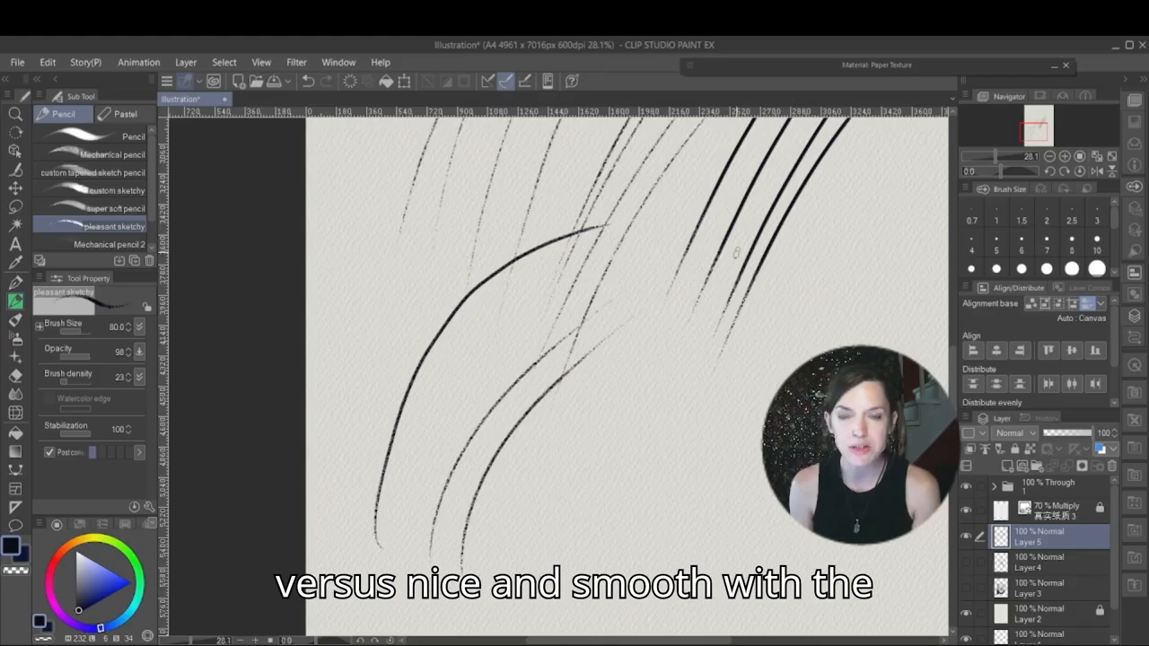
drag(506, 551, 651, 319)
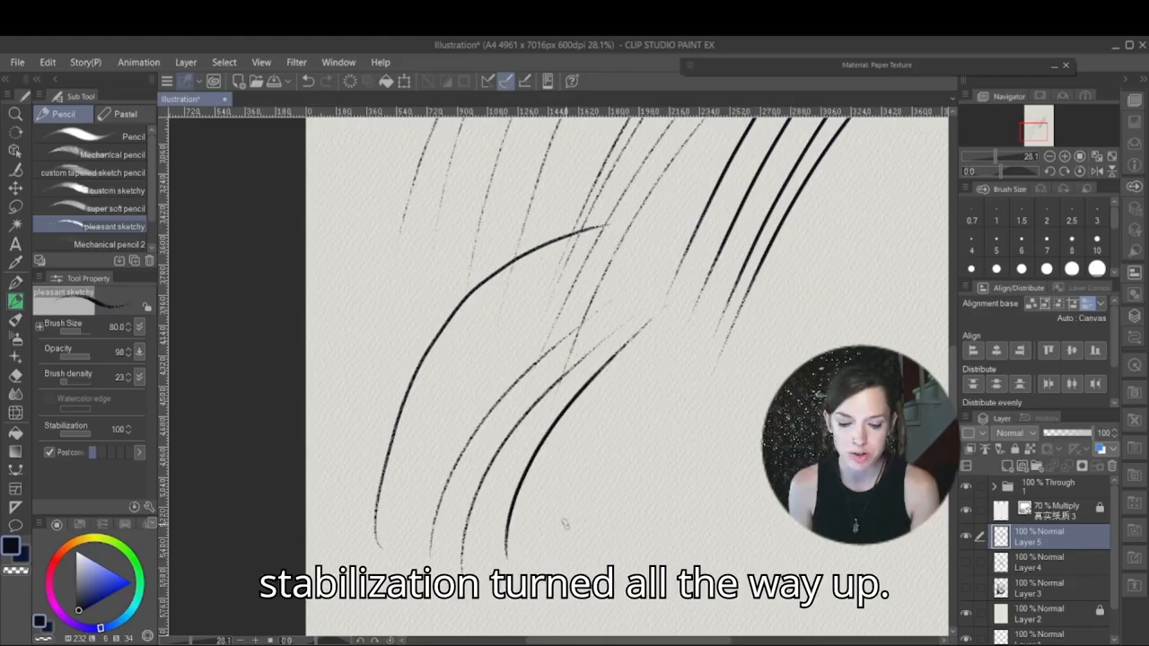
drag(541, 555, 642, 371)
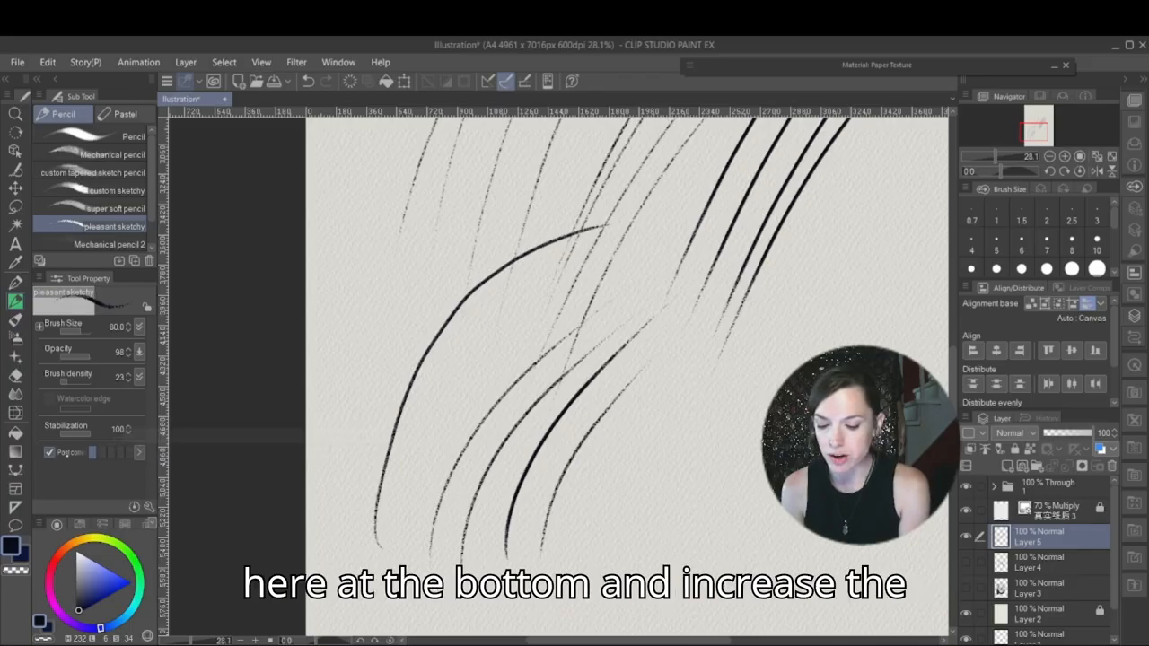
Step: Raise the post correction to its second strength level and draw further curved test strokes beside the others
mouse_move(588, 561)
mouse_down()
mouse_move(782, 280)
mouse_move(689, 404)
mouse_move(640, 555)
mouse_up()
drag(798, 300, 687, 543)
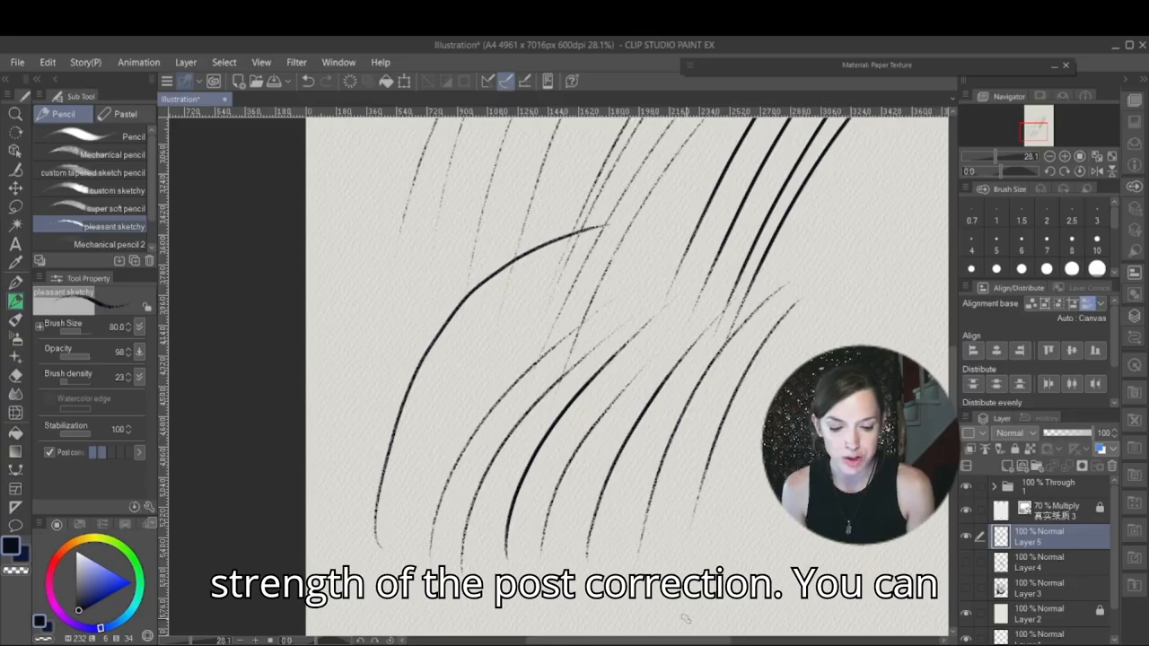
drag(686, 619, 500, 593)
mouse_move(743, 151)
mouse_down()
mouse_move(693, 181)
mouse_move(634, 432)
mouse_up()
drag(745, 191, 676, 389)
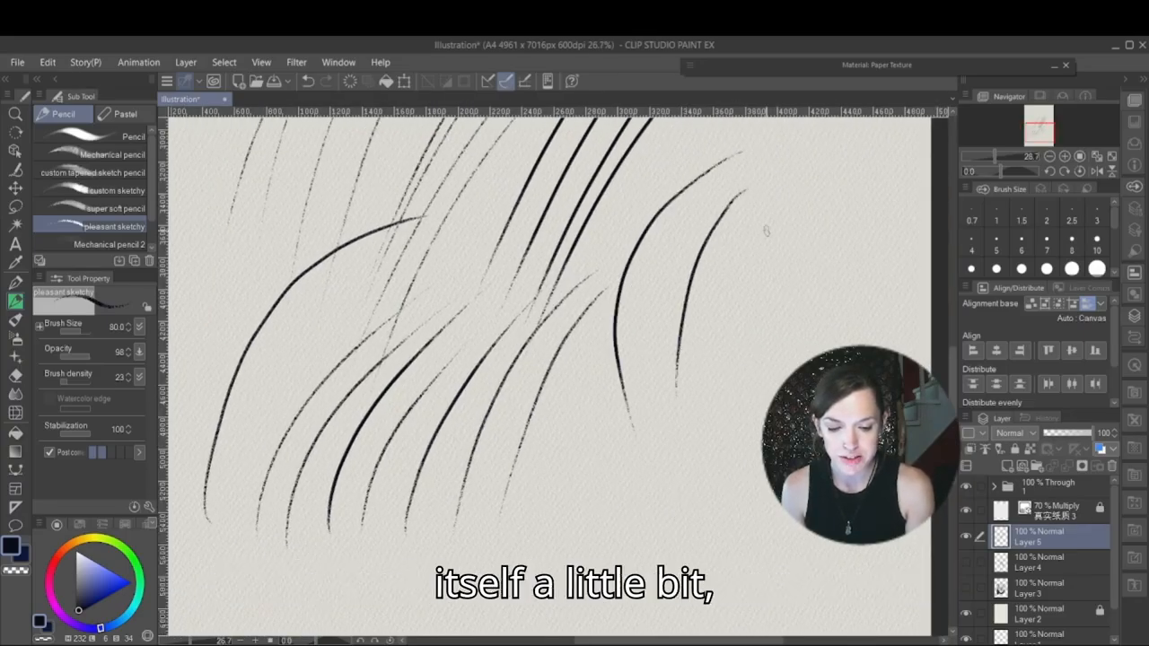
drag(778, 204, 706, 392)
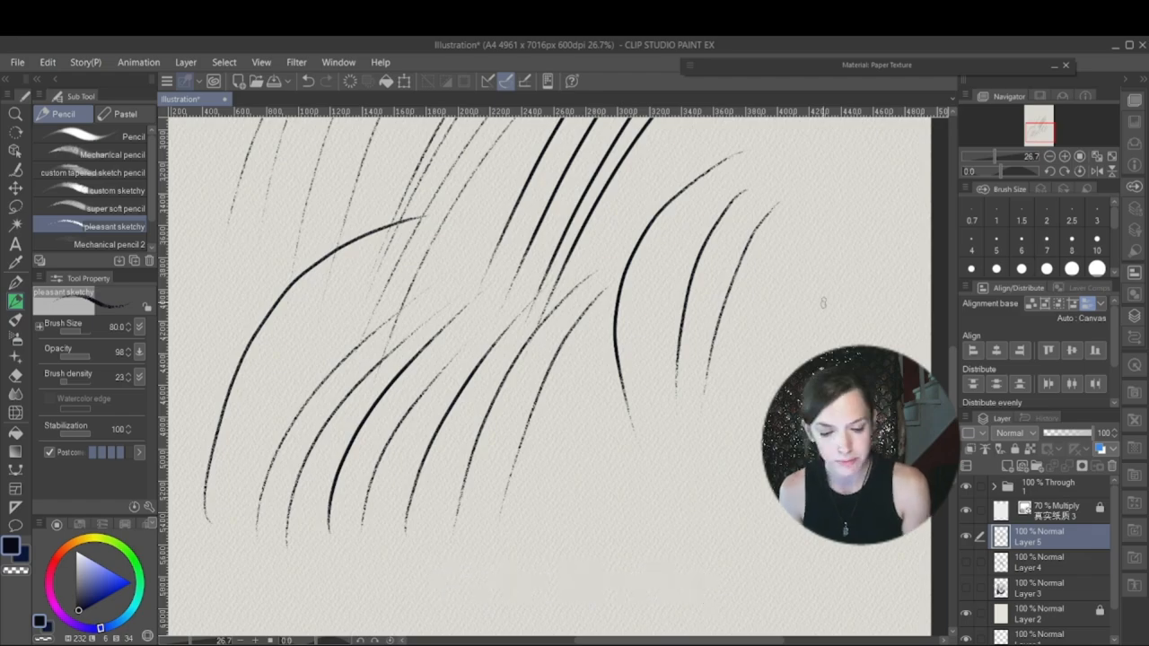
Step: Raise the post correction to its maximum strength and draw crossing curved strokes near the page's right edge
drag(826, 267, 716, 473)
drag(702, 545, 539, 529)
drag(652, 235, 619, 484)
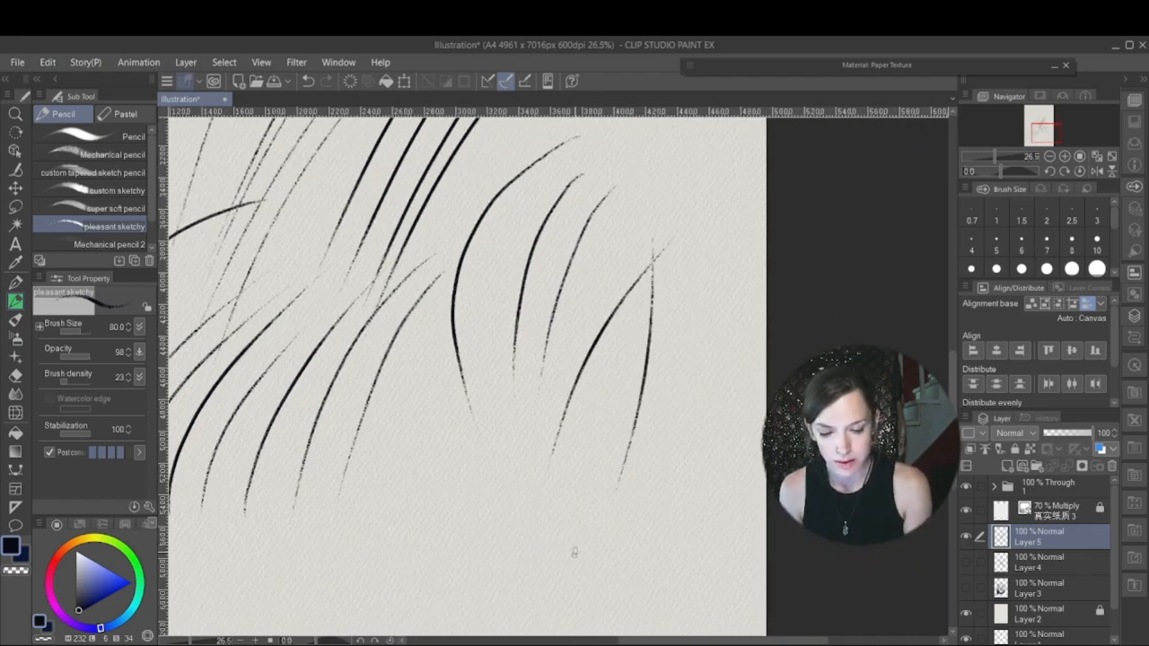
drag(689, 187, 648, 416)
scroll(560, 580, down, 3)
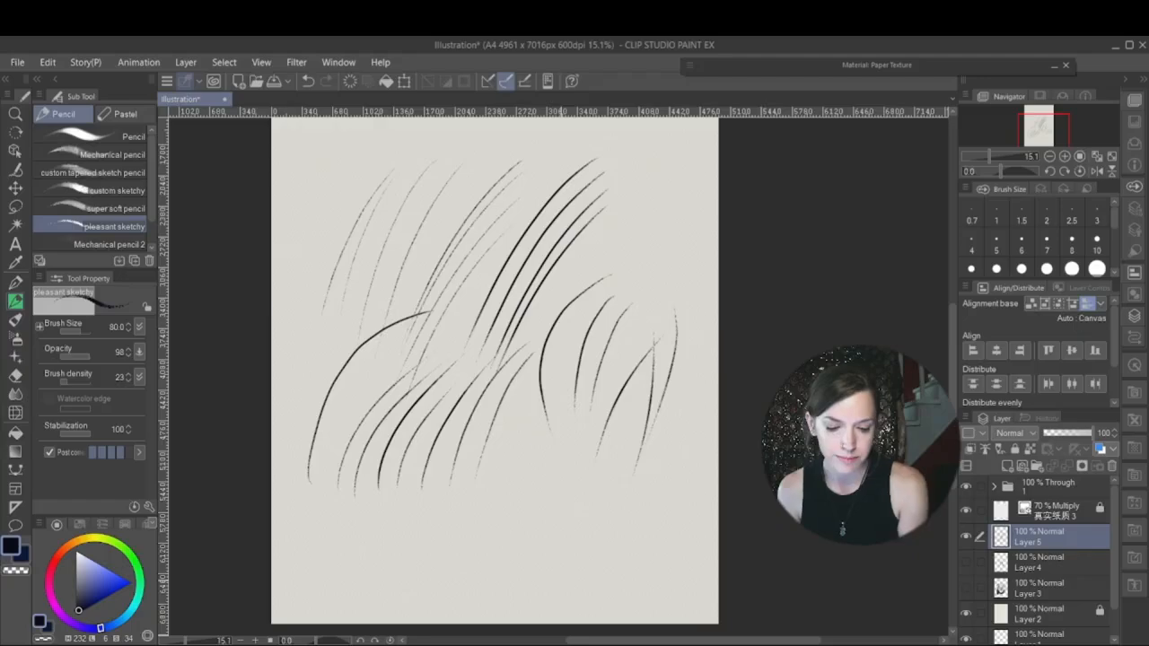
Step: Draw long steep strokes beside the dark upper lines and return the post correction to its lowest strength
drag(665, 163, 606, 377)
drag(647, 183, 619, 377)
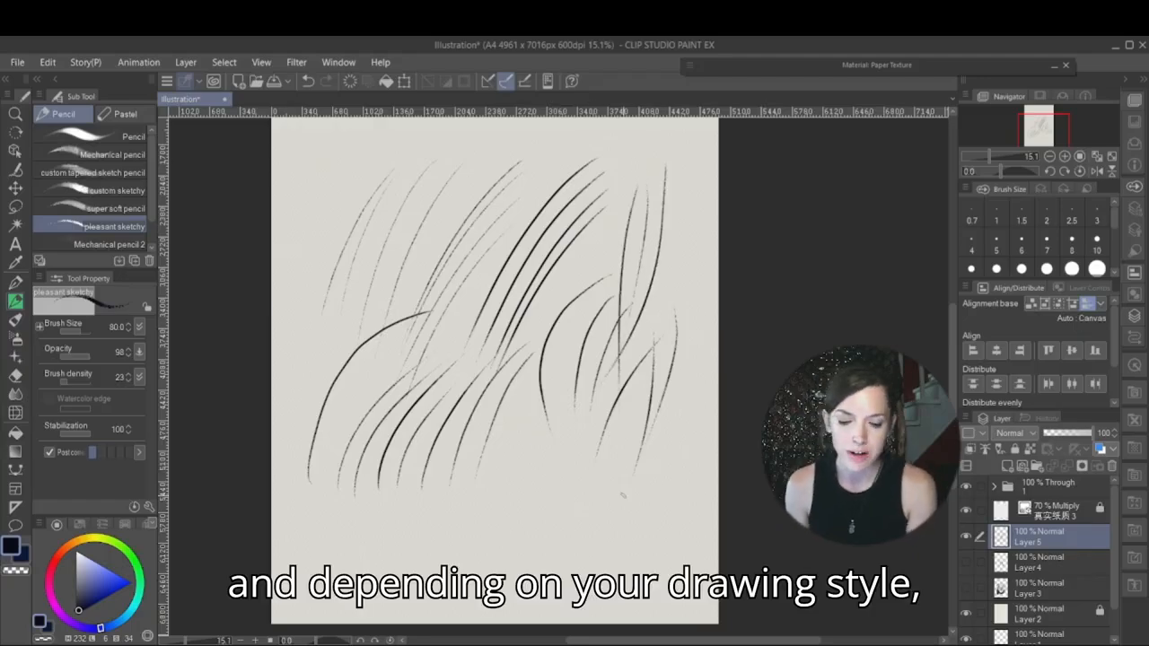
mouse_move(627, 177)
mouse_down()
mouse_move(593, 348)
mouse_move(589, 444)
mouse_up()
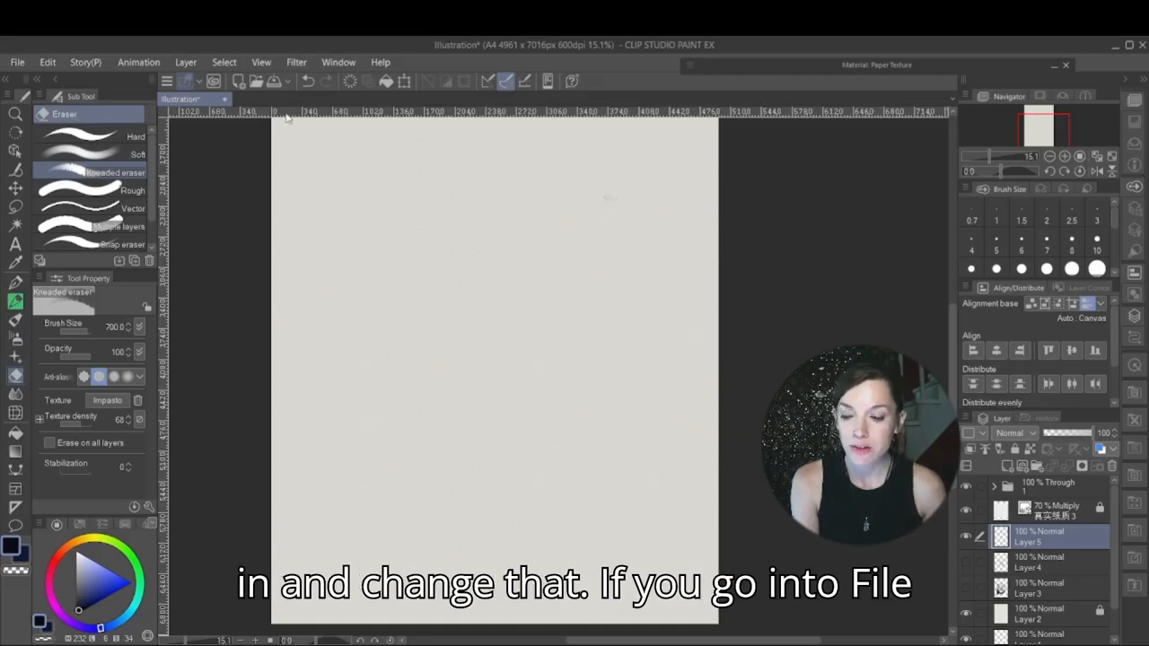
Step: Open the Shortcut Settings
click(16, 62)
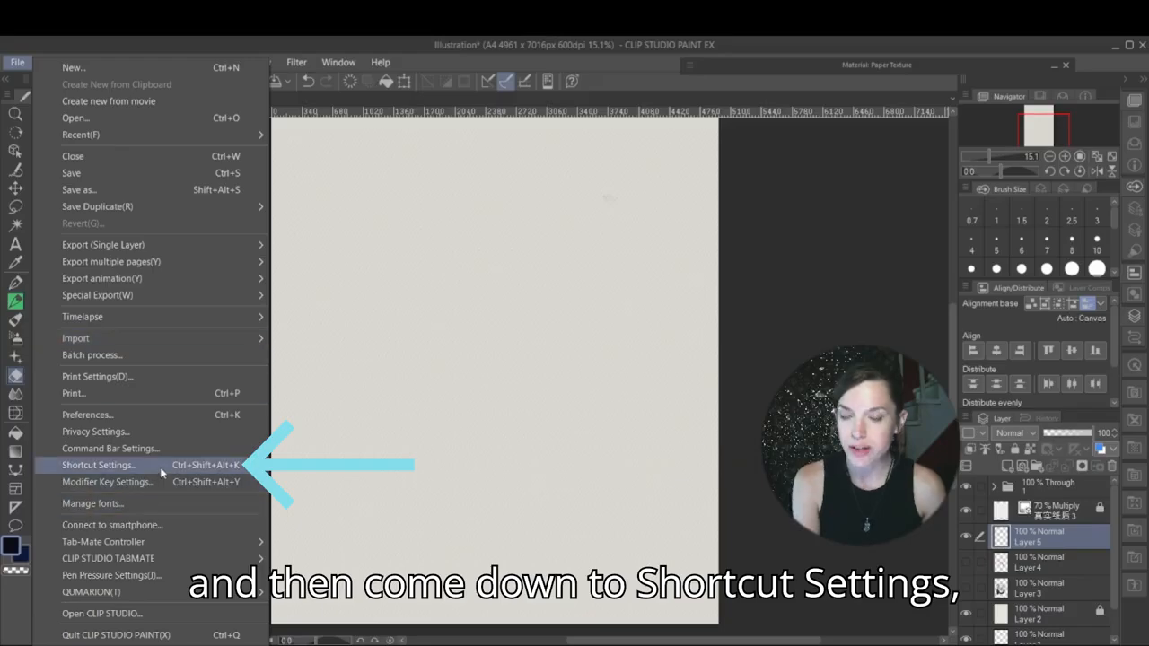
click(99, 465)
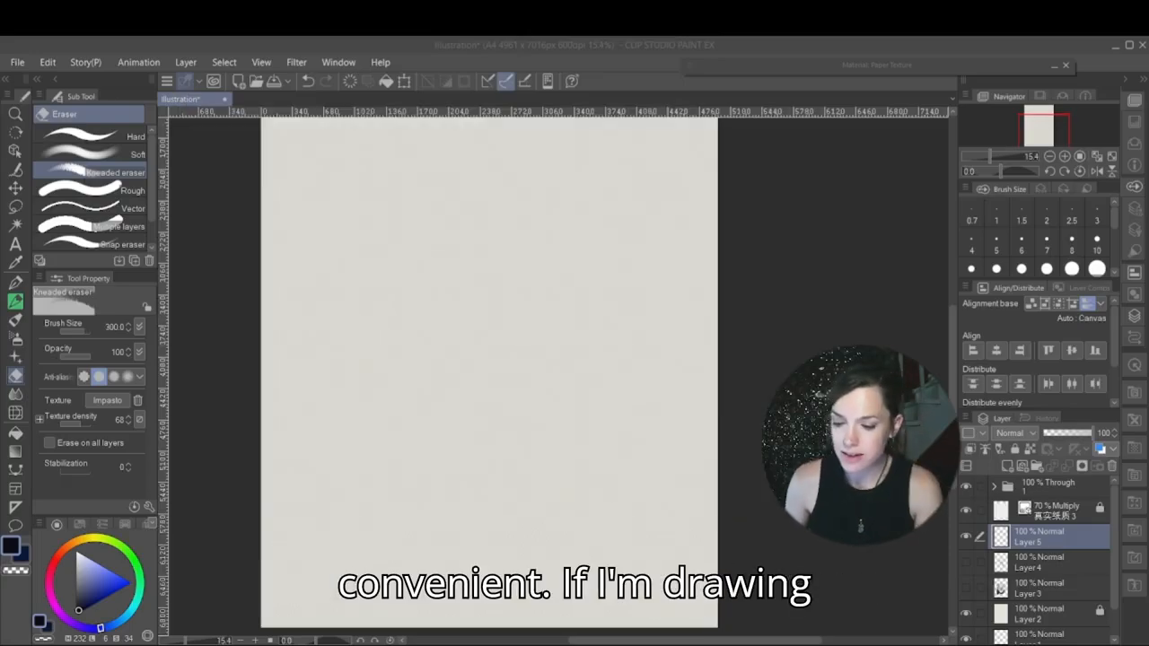
Step: Switch from the Kneaded eraser to the pleasant sketchy pencil
key(p)
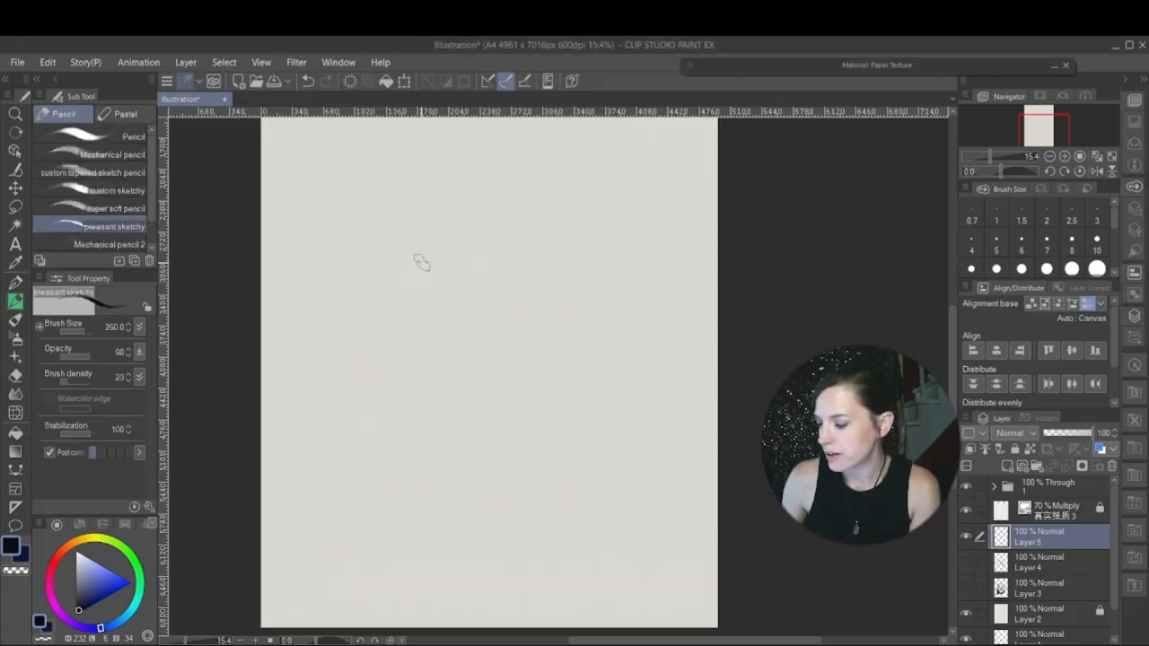
Step: Reduce the pleasant sketchy pencil's brush size to 120 and draw a few thin curved strokes in the page's upper left area
key(bracketleft)
key(bracketleft)
key(bracketleft)
key(bracketleft)
drag(358, 316, 409, 232)
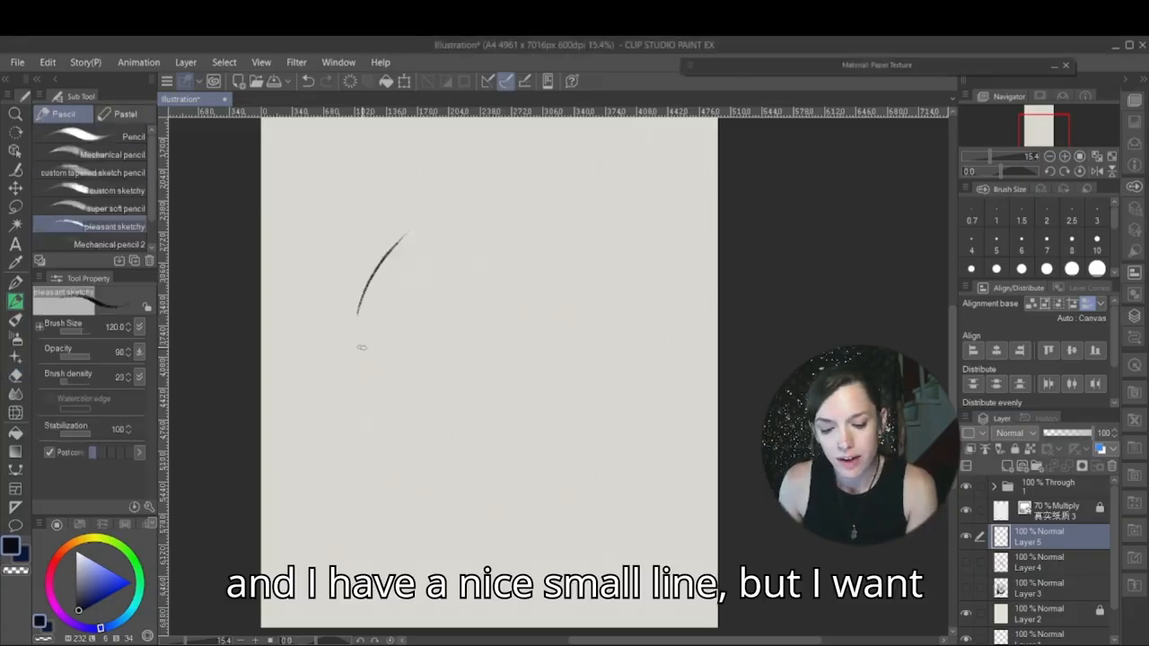
drag(362, 347, 414, 235)
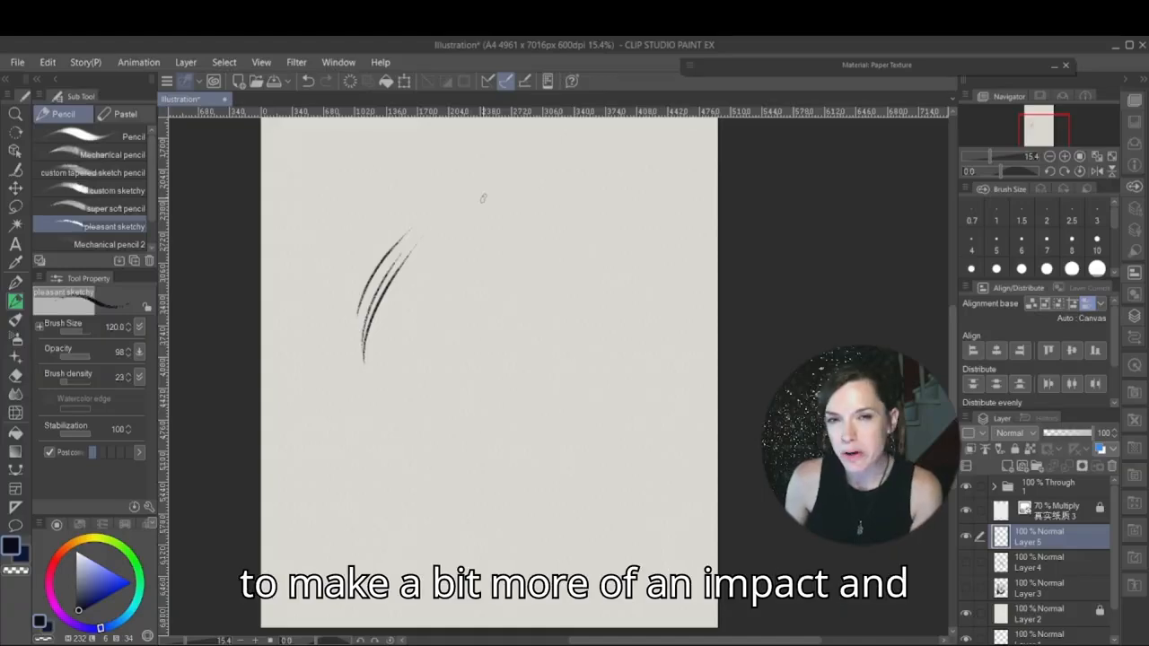
Step: Enlarge the brush size to 700 or more and shade broad textured patches to the right of the thin curved strokes
key(bracketright)
key(bracketright)
key(bracketright)
key(bracketright)
key(bracketright)
key(bracketright)
key(bracketright)
key(bracketright)
key(bracketright)
key(bracketright)
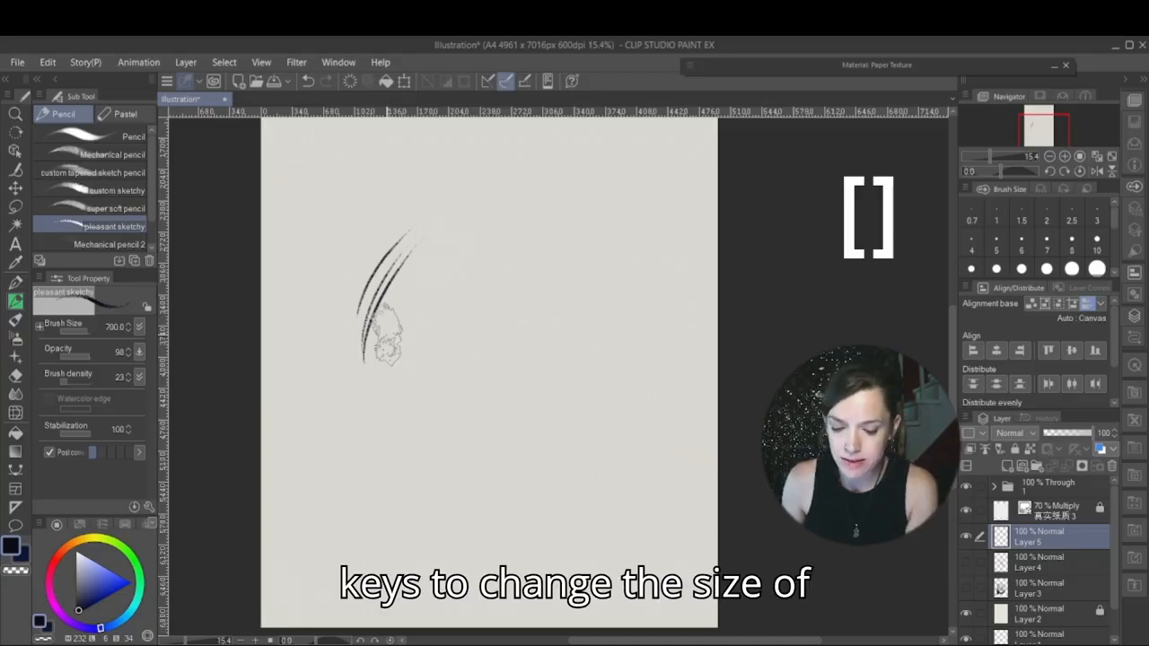
mouse_move(386, 332)
mouse_down()
mouse_move(424, 272)
mouse_move(404, 332)
mouse_move(440, 272)
mouse_move(404, 354)
mouse_move(440, 295)
mouse_move(404, 353)
mouse_move(458, 287)
mouse_move(428, 341)
mouse_move(442, 279)
mouse_move(444, 296)
mouse_move(463, 261)
mouse_move(482, 253)
mouse_move(510, 276)
mouse_move(512, 301)
mouse_move(460, 396)
mouse_up()
key(])
key(])
key(])
key(])
Step: Reduce the brush size to 200 and draw a dark tapered curve to the right of the broad dark stroke
key(bracketleft)
key(bracketleft)
key(bracketleft)
key(bracketleft)
key(bracketleft)
key(bracketleft)
key(bracketleft)
key(bracketleft)
key(bracketleft)
key(bracketleft)
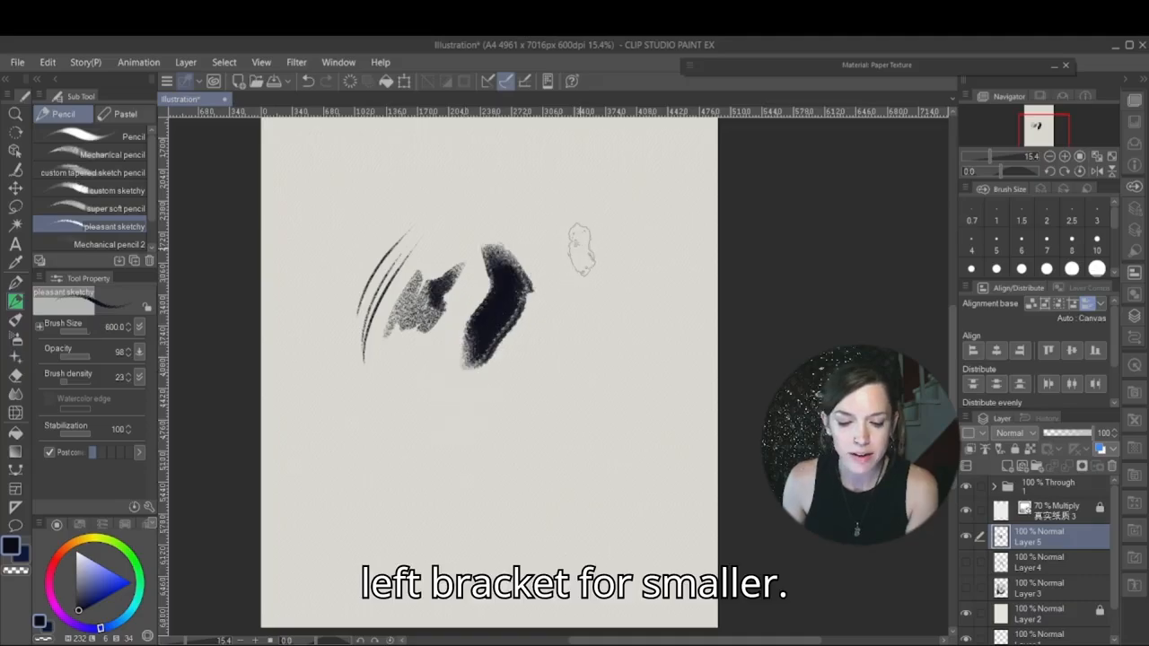
mouse_move(585, 235)
mouse_down()
mouse_move(559, 296)
mouse_move(594, 239)
mouse_move(562, 288)
mouse_move(558, 320)
mouse_up()
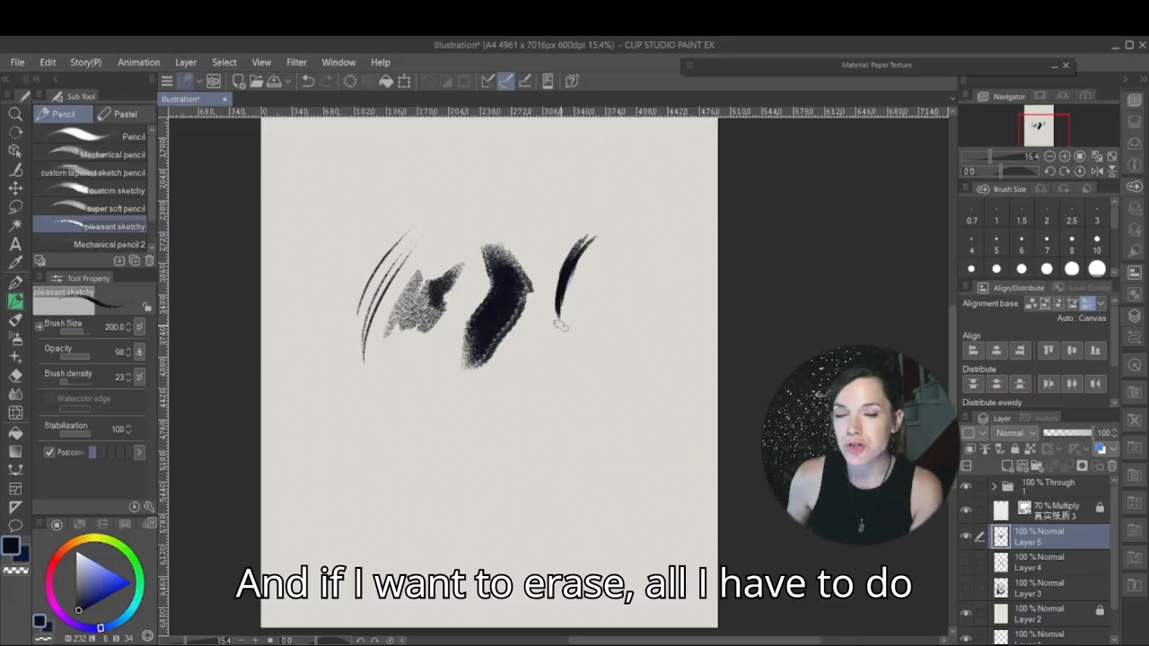
Step: Erase the lower part of the broad dark stroke with the Kneaded eraser
key(e)
mouse_move(500, 288)
mouse_down()
mouse_move(494, 361)
mouse_move(511, 290)
mouse_move(501, 339)
mouse_move(526, 291)
mouse_move(515, 317)
mouse_move(530, 272)
mouse_move(524, 243)
mouse_move(487, 382)
mouse_move(479, 361)
mouse_move(528, 286)
mouse_move(482, 349)
mouse_move(470, 341)
mouse_move(528, 278)
mouse_up()
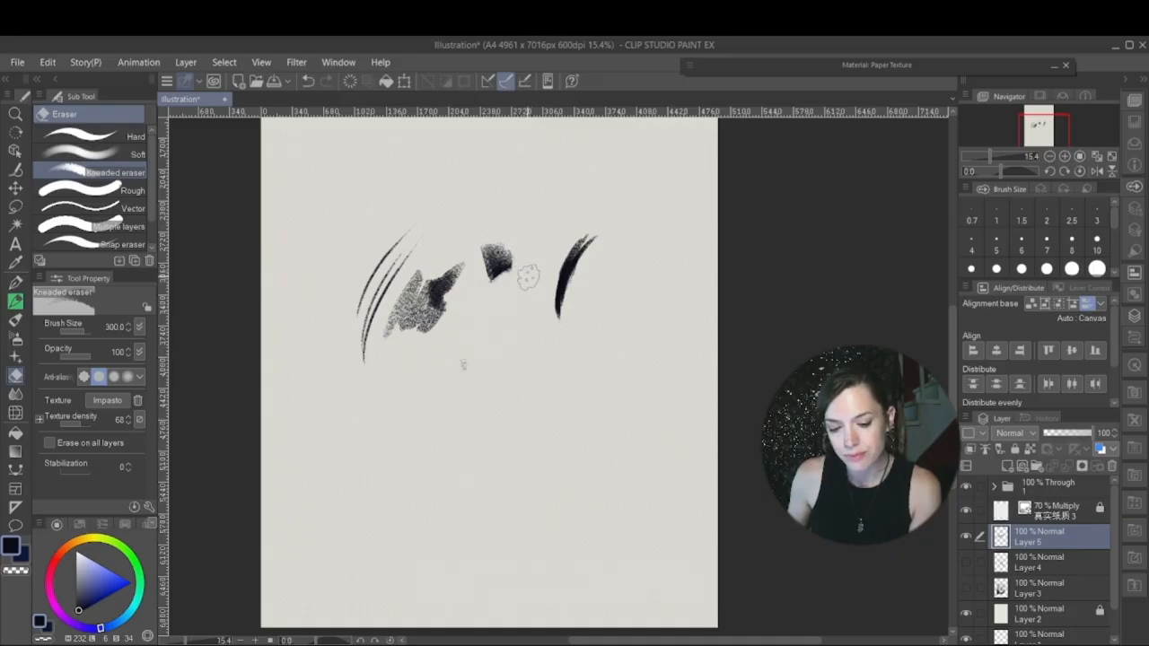
mouse_move(480, 341)
mouse_down()
mouse_move(469, 362)
mouse_move(493, 318)
mouse_up()
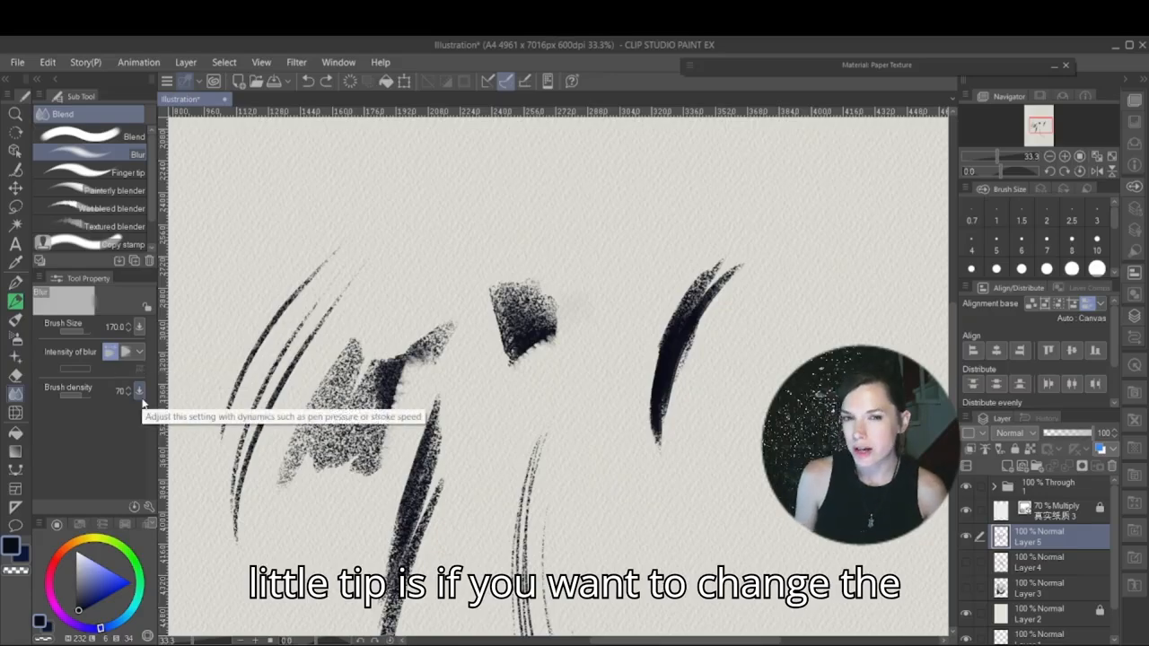
Step: View the Blur tool's brush density dynamics and soften the edges of the small dark patch with it
click(140, 395)
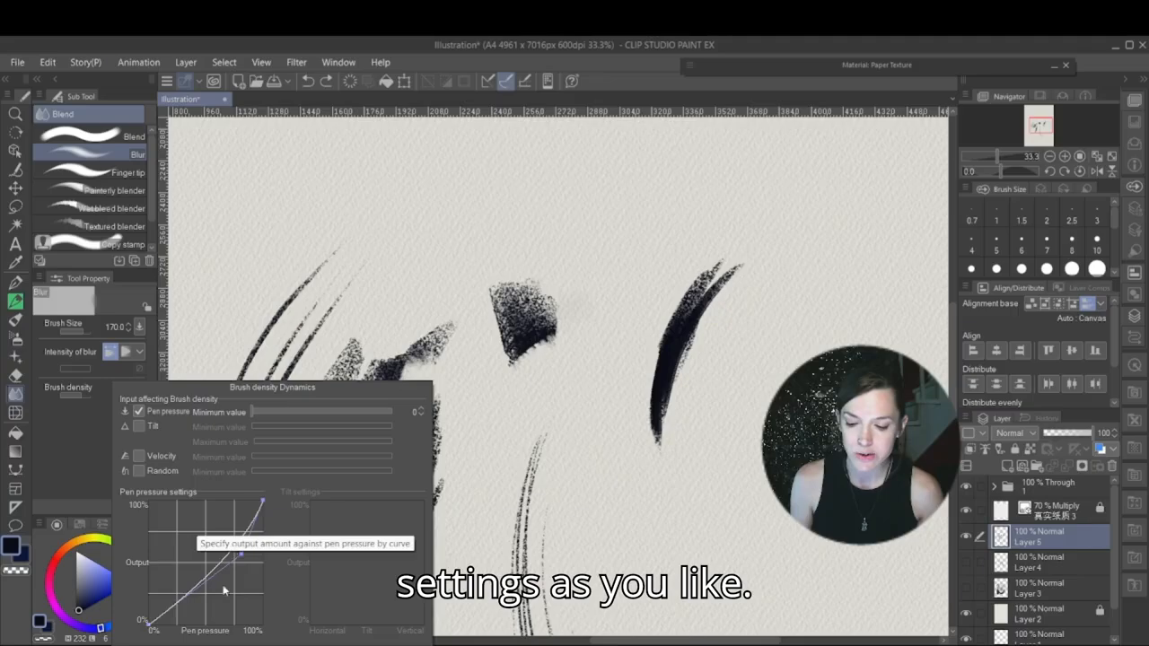
click(399, 178)
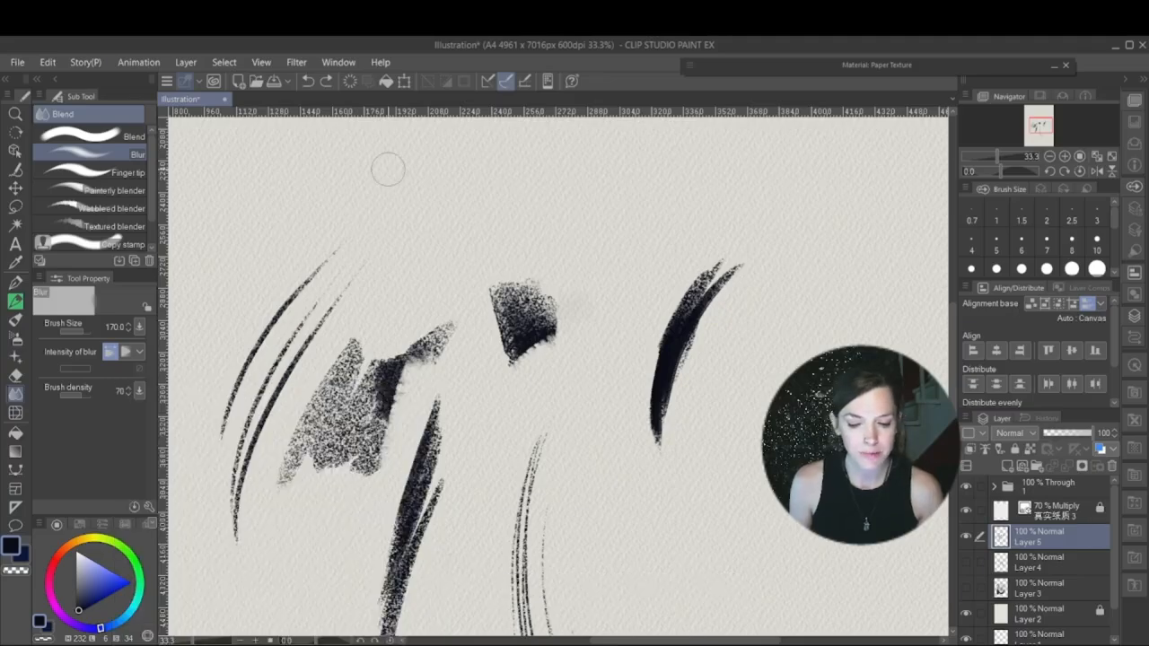
mouse_move(505, 261)
mouse_down()
mouse_move(497, 294)
mouse_move(507, 252)
mouse_move(514, 280)
mouse_move(541, 272)
mouse_move(510, 279)
mouse_move(553, 273)
mouse_move(557, 283)
mouse_move(529, 278)
mouse_move(562, 298)
mouse_move(569, 320)
mouse_move(558, 300)
mouse_move(565, 335)
mouse_move(553, 311)
mouse_move(558, 332)
mouse_move(519, 374)
mouse_move(568, 334)
mouse_move(503, 386)
mouse_move(550, 341)
mouse_move(514, 405)
mouse_move(521, 367)
mouse_move(509, 429)
mouse_up()
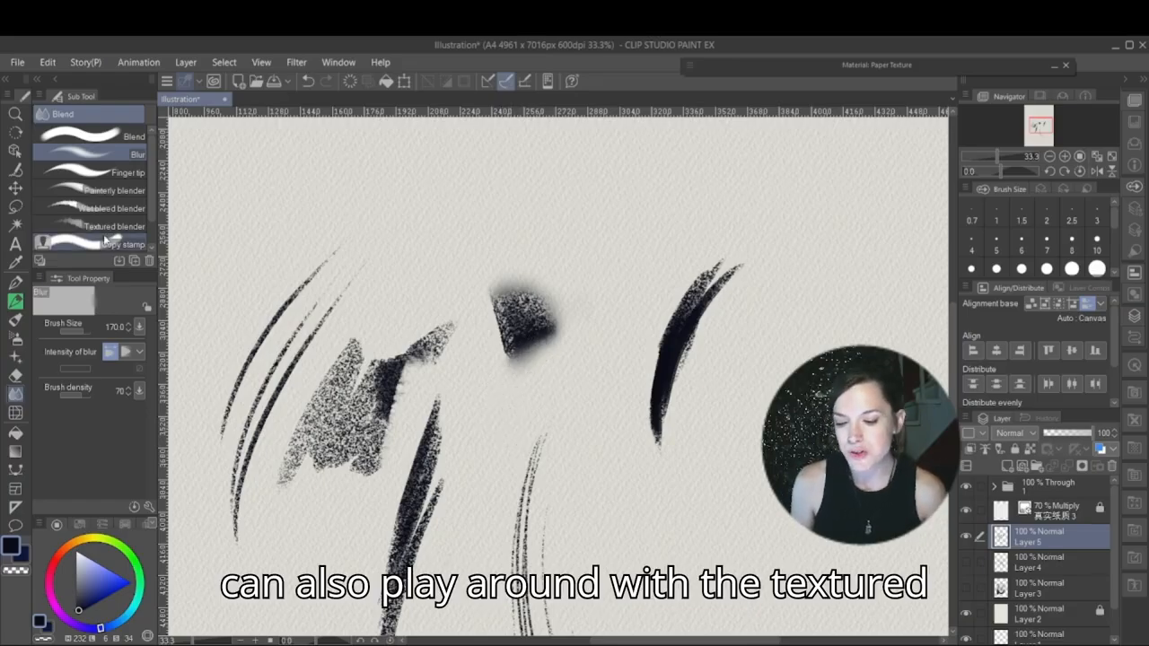
Step: Select the Textured blender and look through the paper texture materials available for it
click(104, 229)
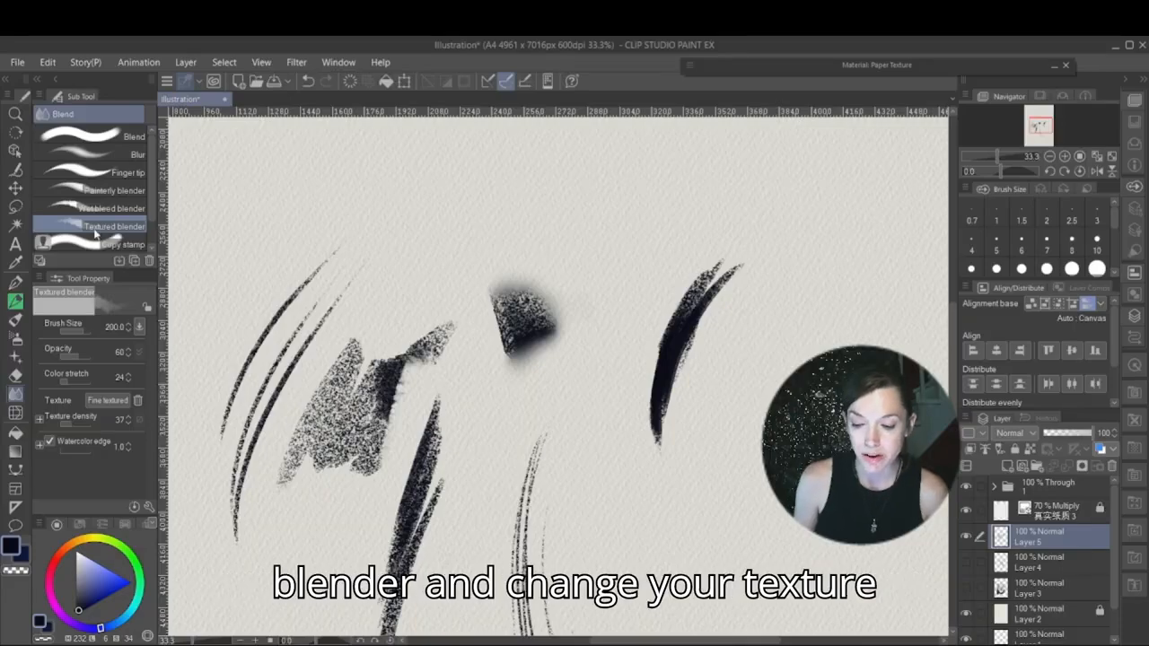
click(104, 401)
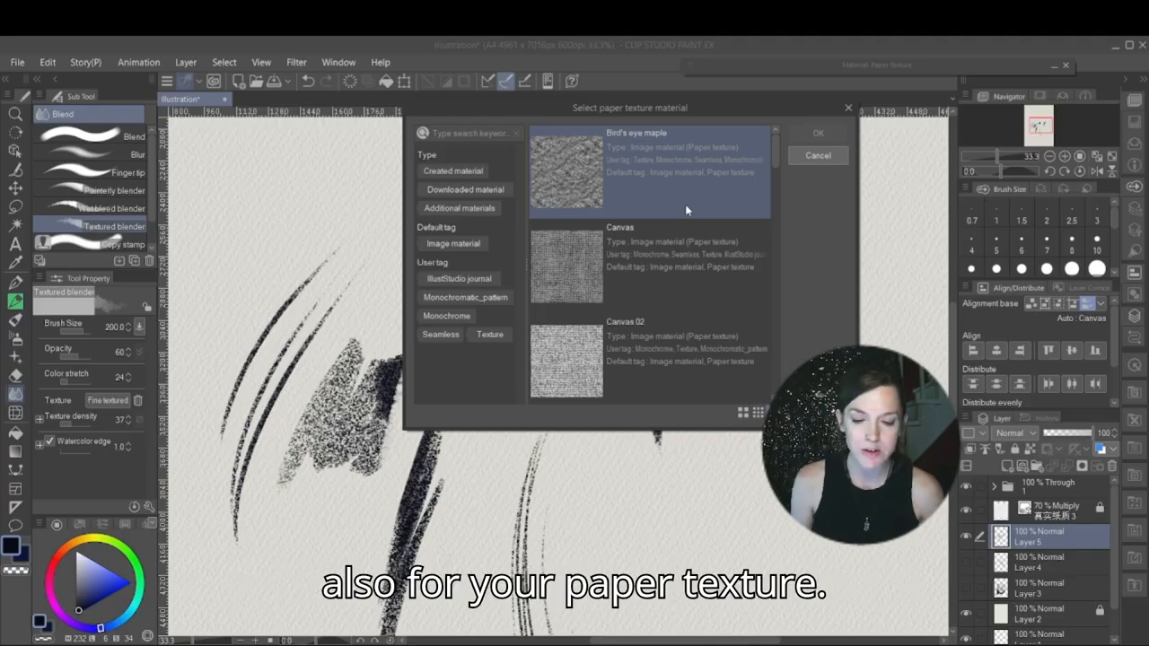
click(848, 109)
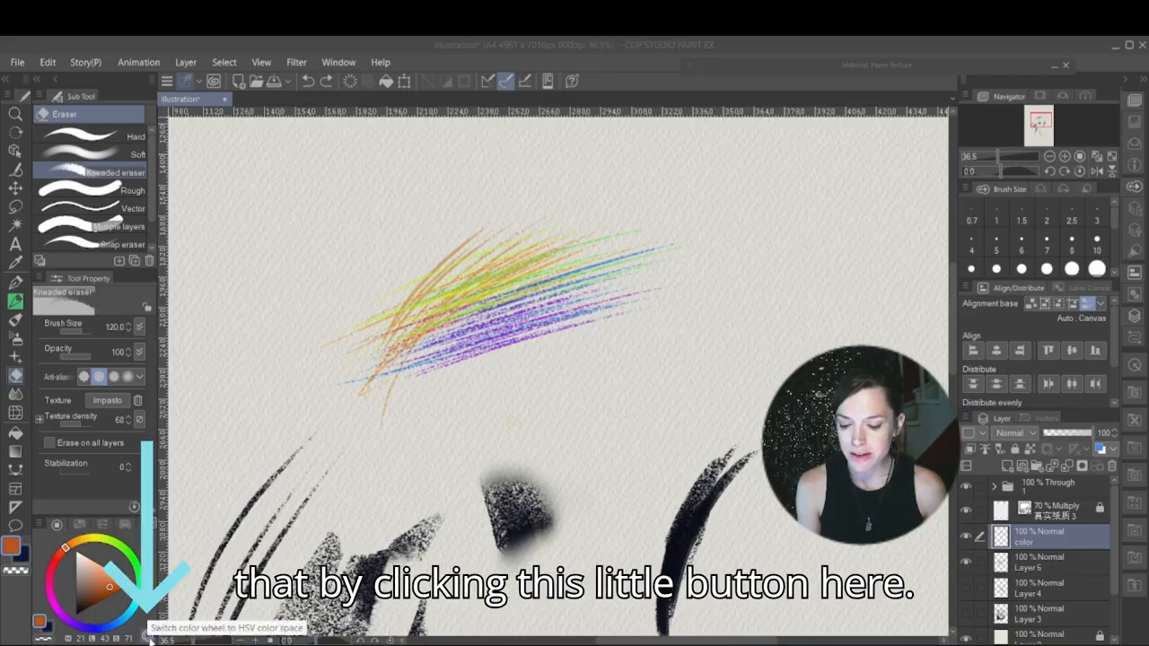
Step: Switch the color wheel to the HSV color space and back to HLS
click(150, 638)
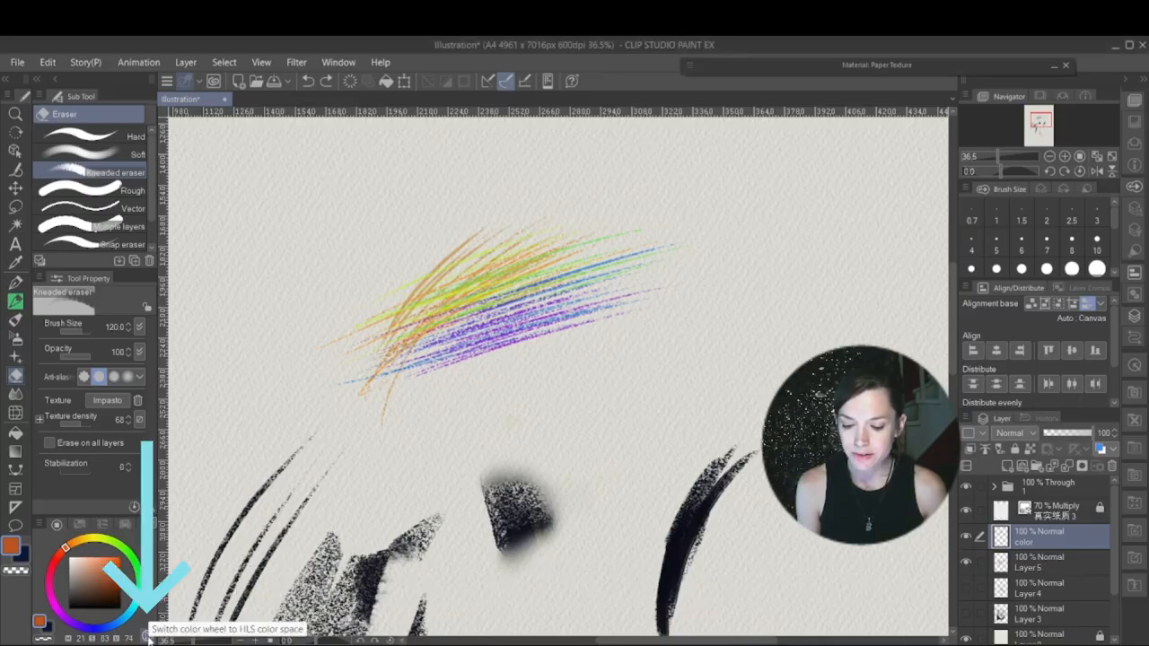
click(150, 638)
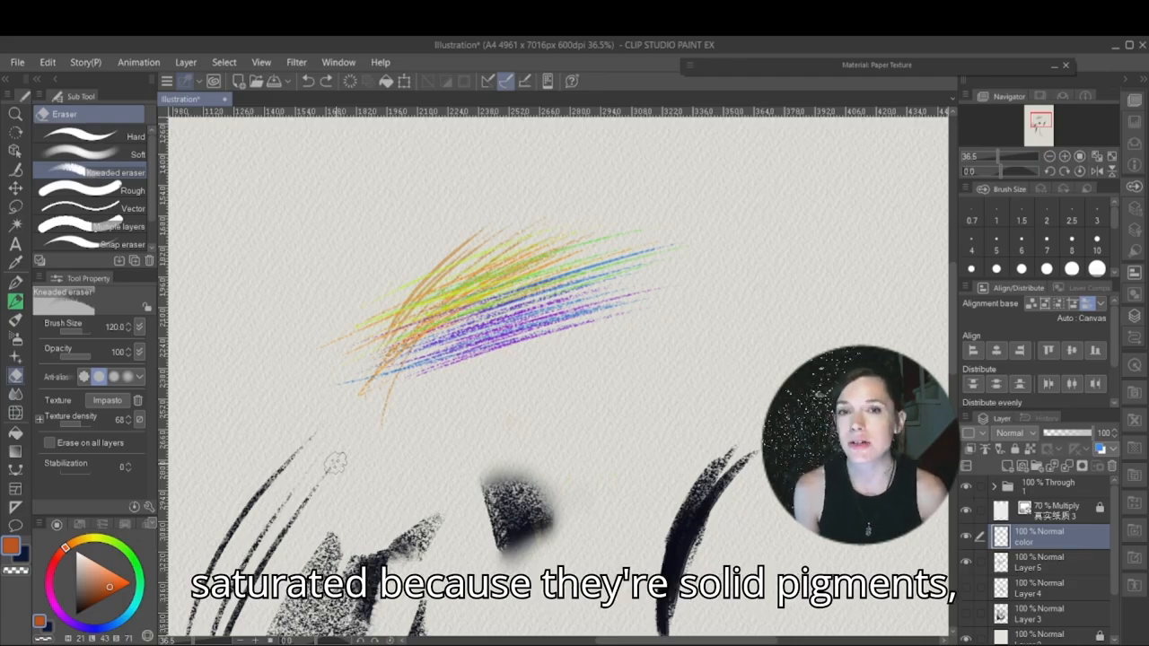
Step: Choose a deep blue with the pleasant sketchy pencil and hatch a small block of vertical strokes below the rainbow strokes' right end
key(p)
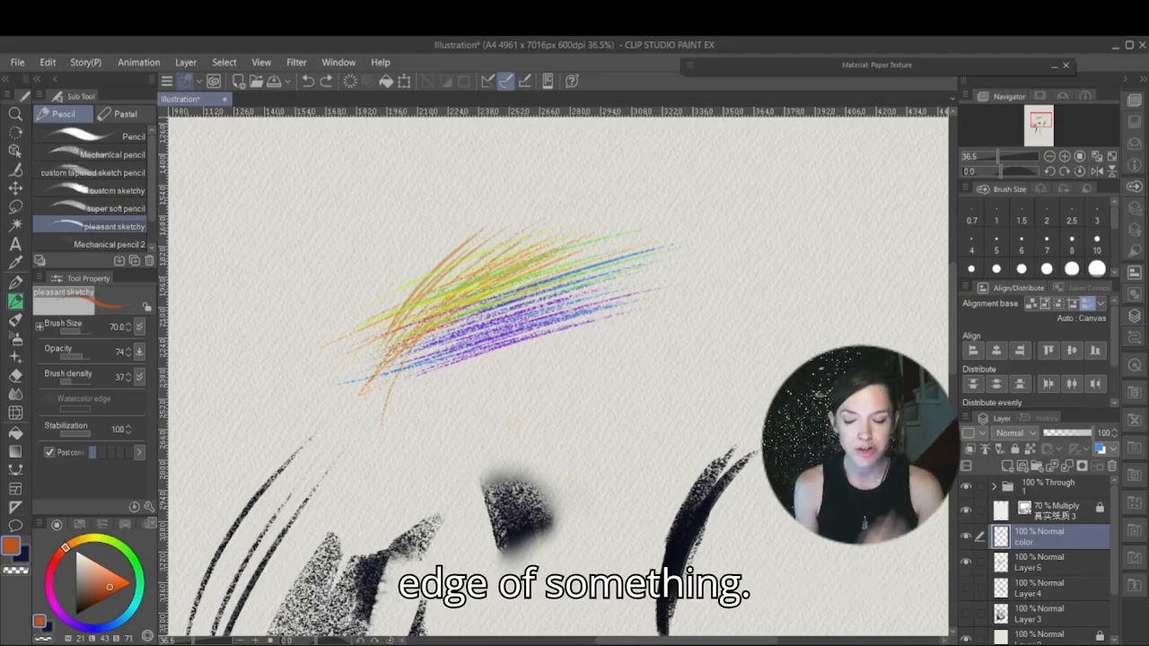
click(99, 629)
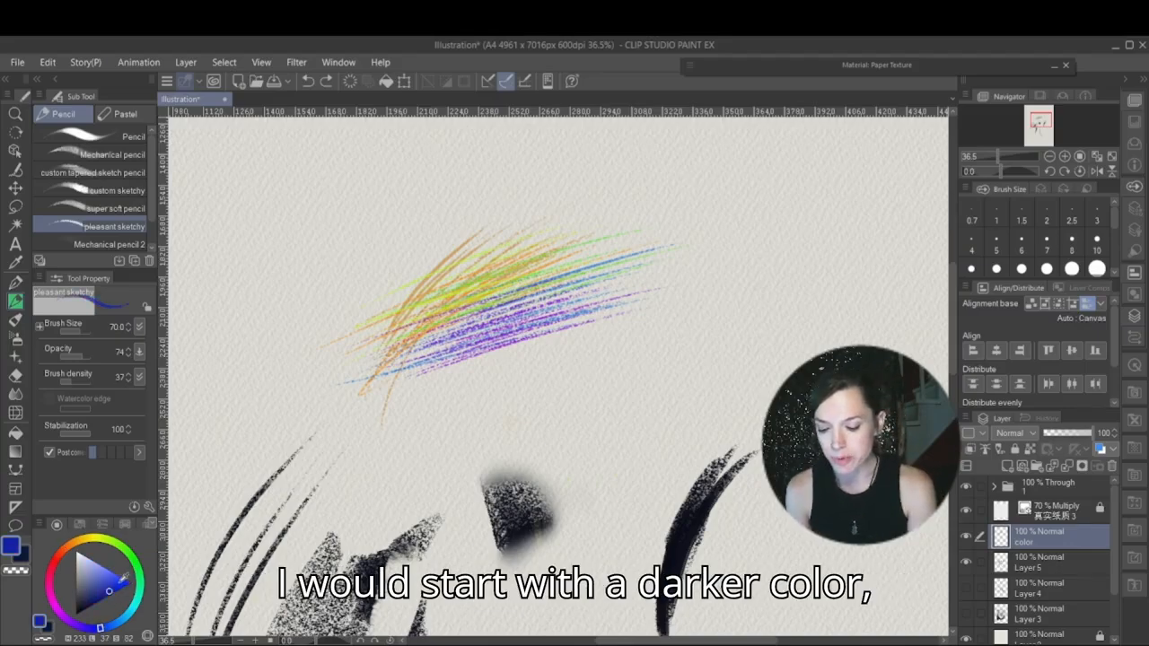
click(111, 590)
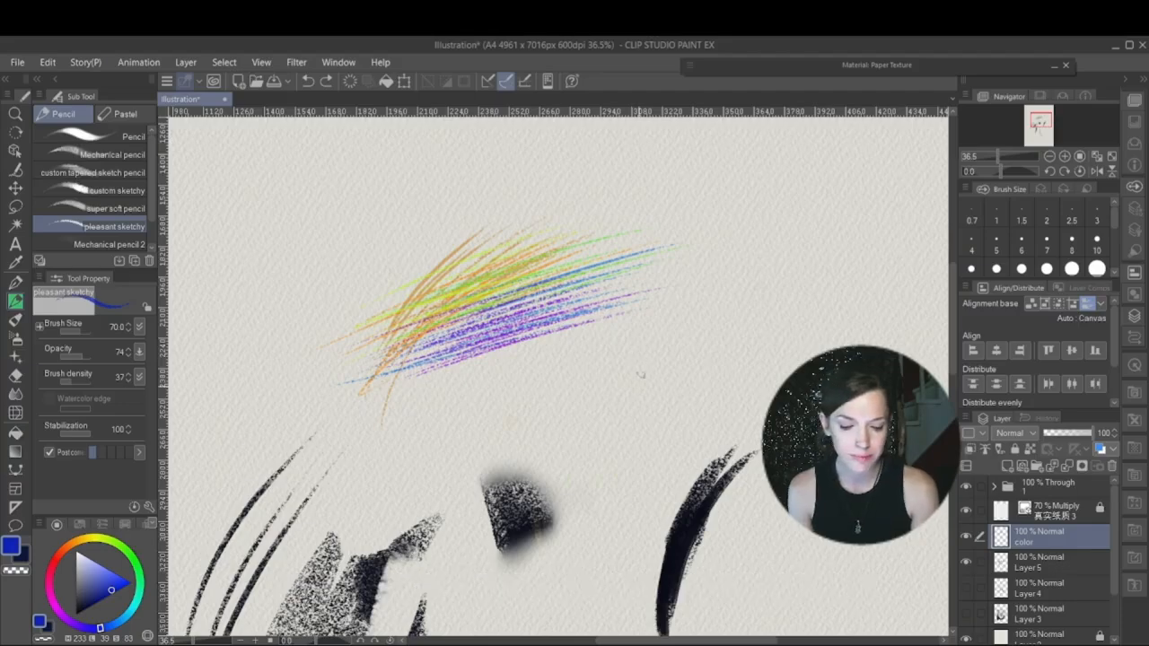
mouse_move(641, 342)
mouse_down()
mouse_move(641, 400)
mouse_move(648, 327)
mouse_move(650, 422)
mouse_move(655, 342)
mouse_move(663, 421)
mouse_move(679, 352)
mouse_move(690, 415)
mouse_up()
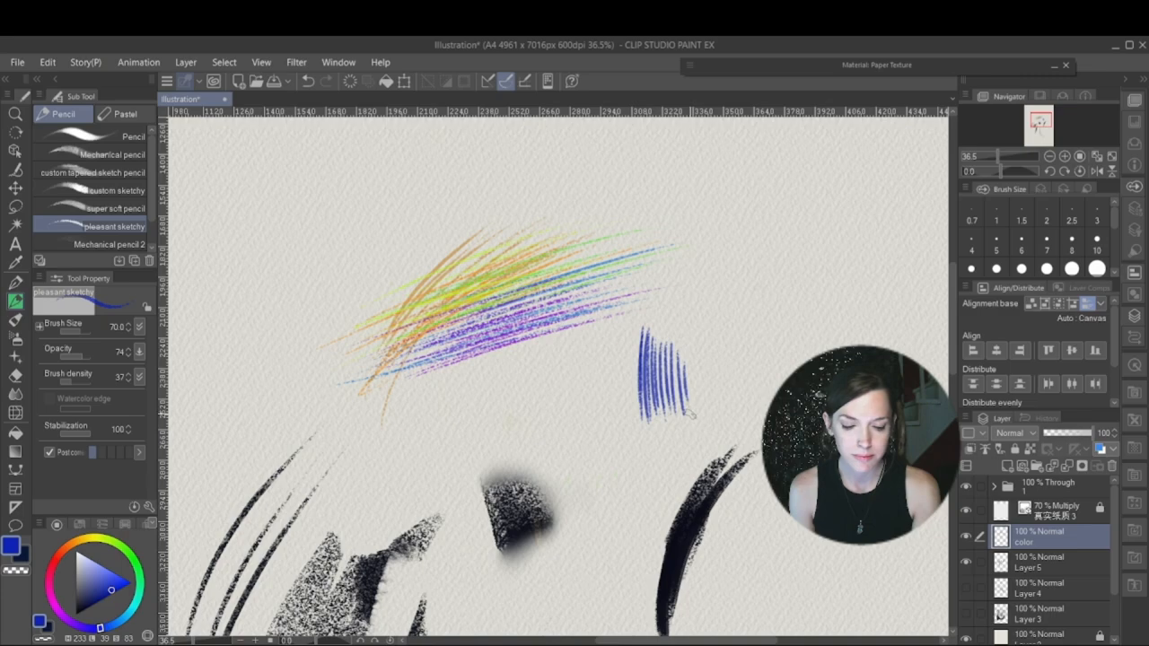
Step: Choose an orange, layer vertical strokes over and beyond the blue hatching, and cross its upper right part with near-horizontal strokes
click(71, 543)
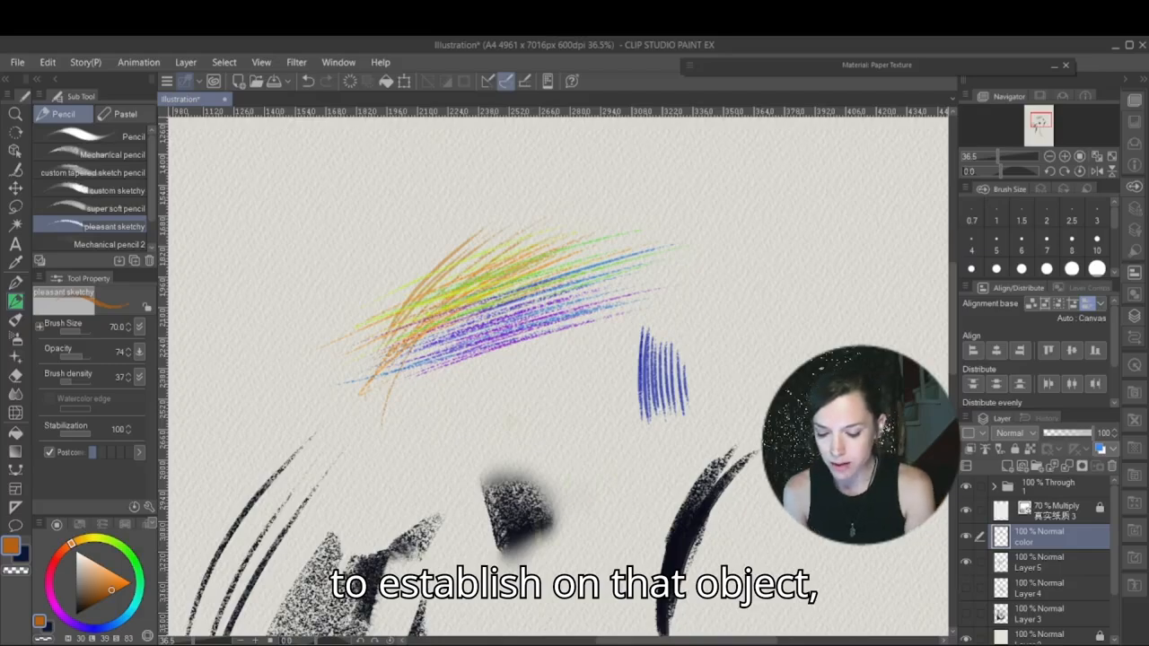
click(115, 584)
drag(650, 334, 652, 428)
drag(654, 368, 657, 415)
mouse_move(661, 342)
mouse_down()
mouse_move(662, 417)
mouse_move(675, 416)
mouse_up()
drag(672, 376, 669, 417)
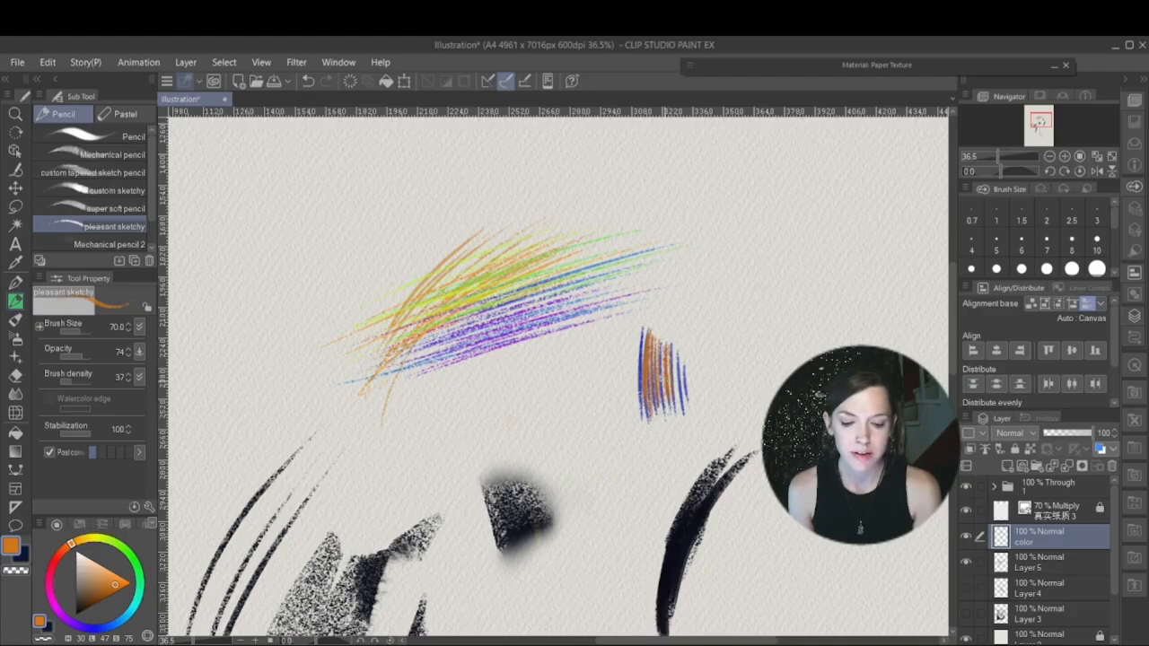
drag(670, 343, 675, 404)
drag(678, 342, 682, 413)
mouse_move(685, 352)
mouse_down()
mouse_move(686, 417)
mouse_move(691, 402)
mouse_up()
drag(697, 356, 700, 401)
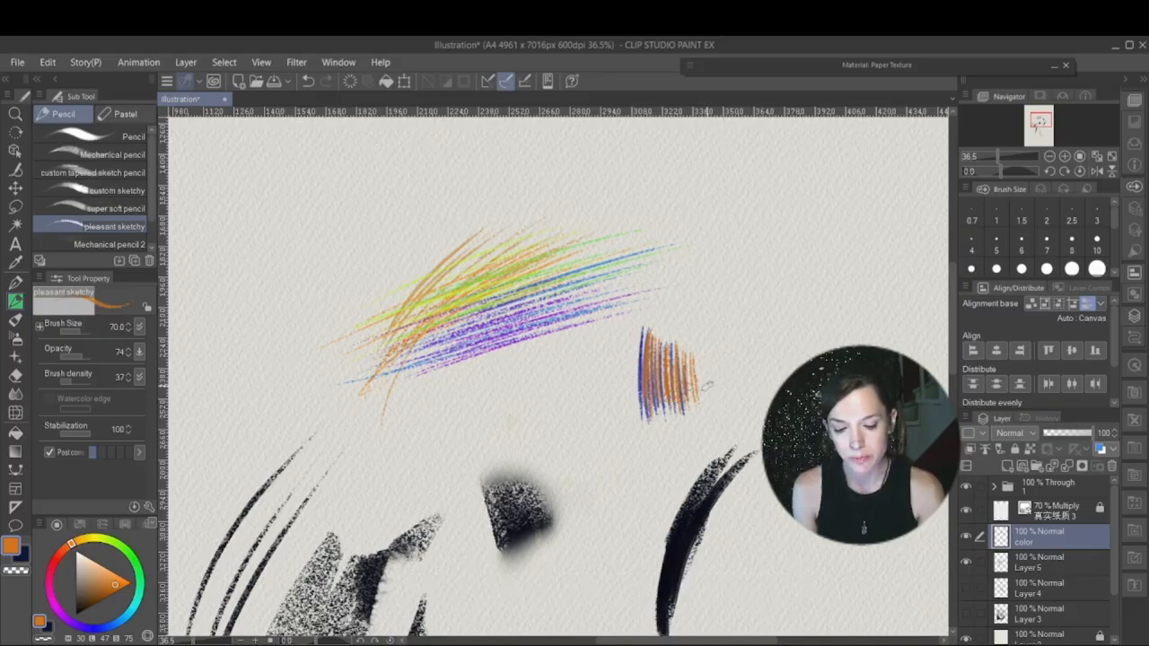
mouse_move(666, 364)
mouse_down()
mouse_move(704, 362)
mouse_move(689, 346)
mouse_move(712, 348)
mouse_up()
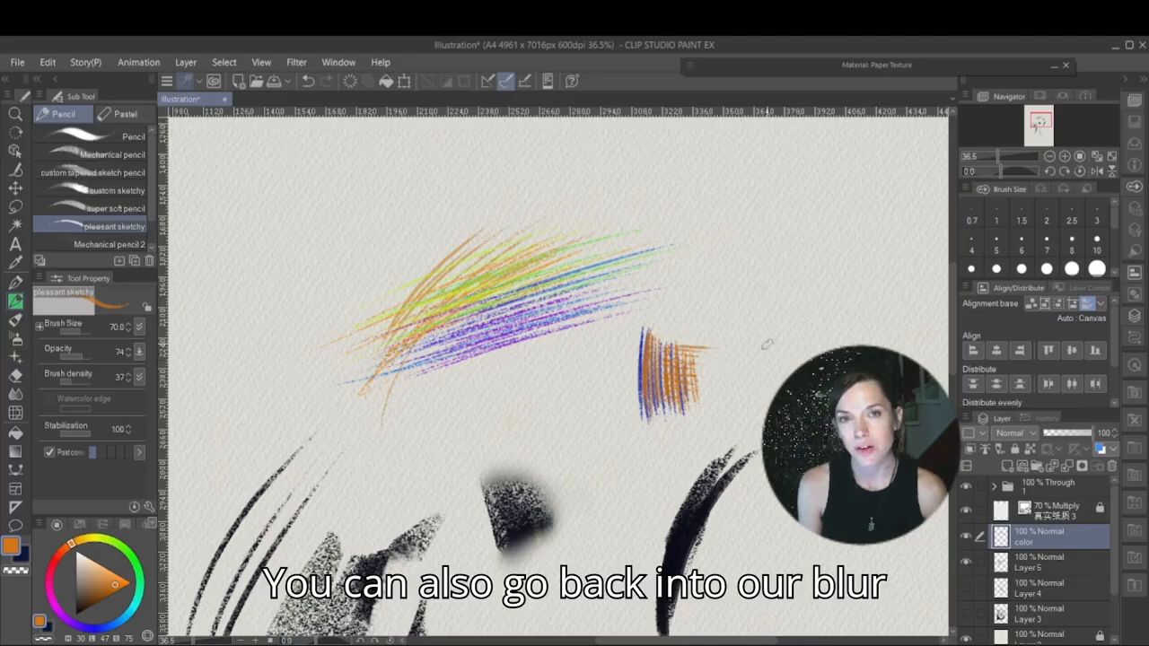
Step: Blend the overlapping blue and orange strokes in the hatched block with the Blur tool
click(15, 393)
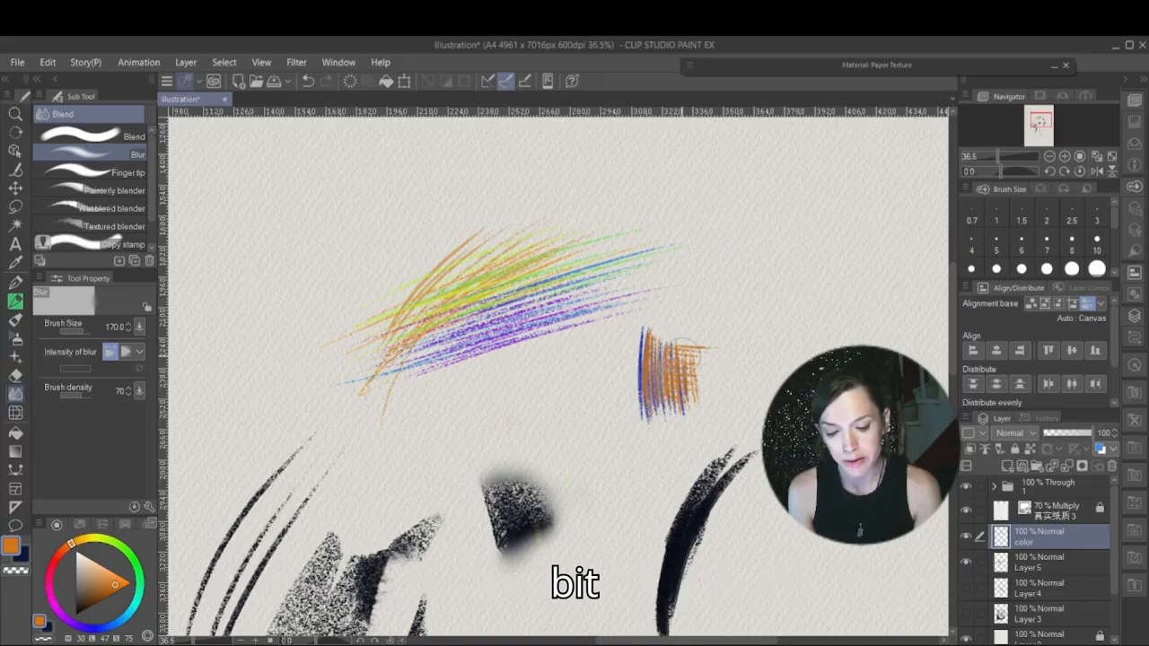
mouse_move(636, 363)
mouse_down()
mouse_move(687, 401)
mouse_move(652, 410)
mouse_move(690, 404)
mouse_move(659, 407)
mouse_up()
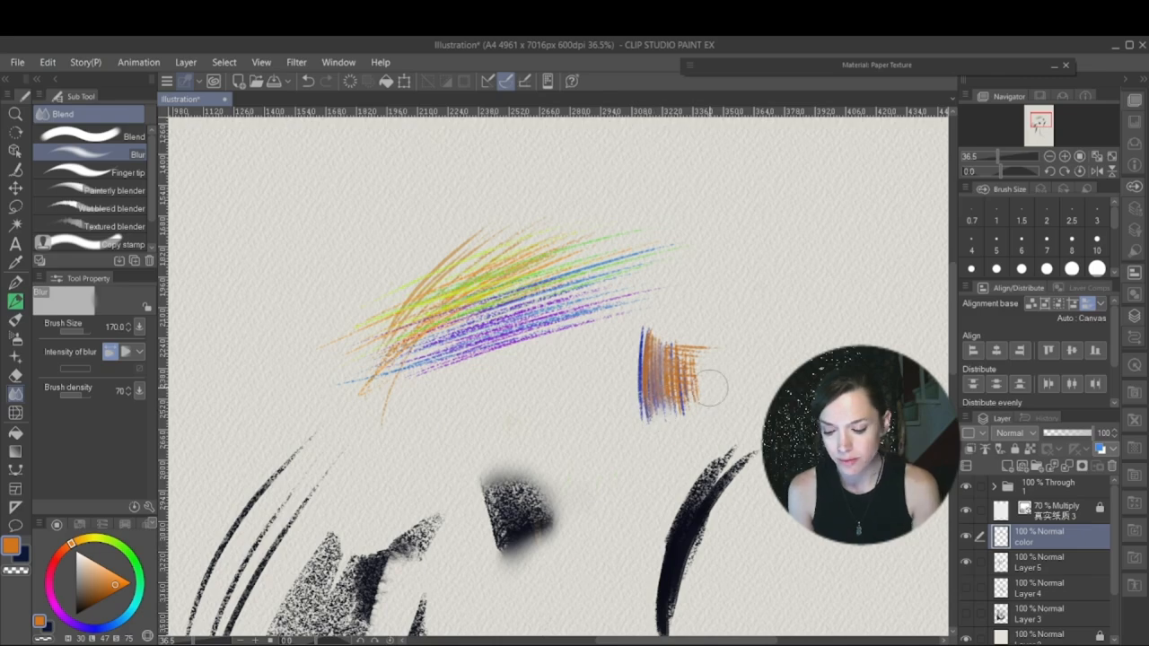
Step: Choose a darker navy blue and shade the left and lower parts of the hatched block with the pleasant sketchy pencil
click(101, 628)
drag(114, 587, 97, 602)
key(p)
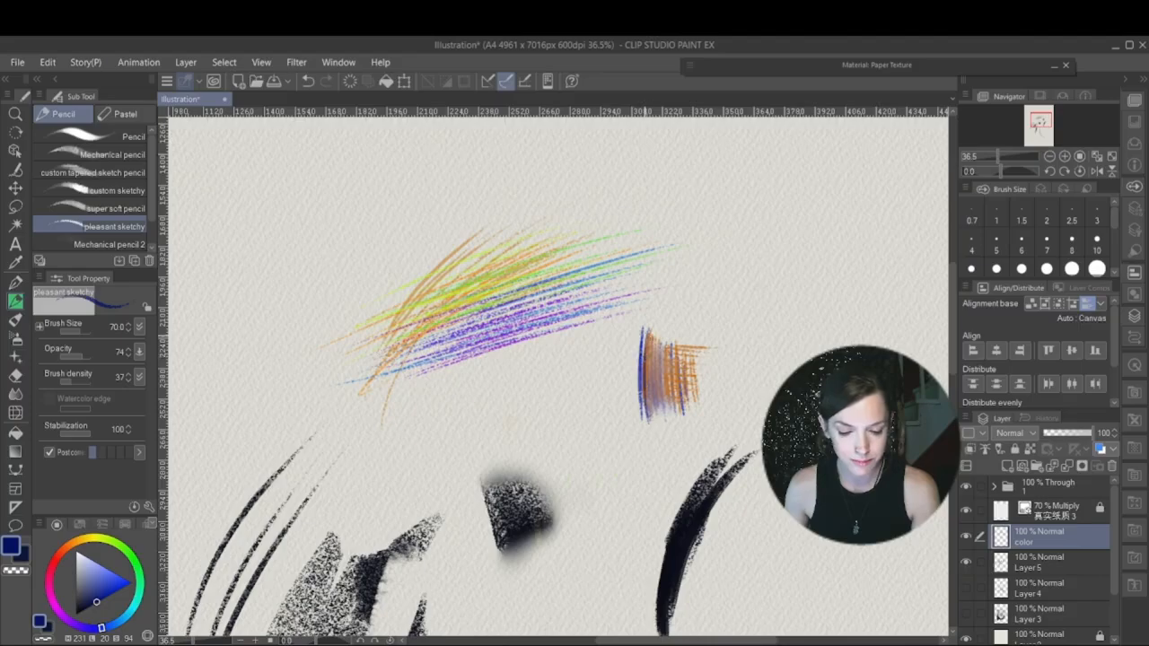
mouse_move(644, 354)
mouse_down()
mouse_move(647, 413)
mouse_move(666, 408)
mouse_move(648, 417)
mouse_move(685, 413)
mouse_up()
drag(664, 392, 690, 401)
Step: Choose a bright saturated yellow and add strokes to the right end of the hatched block
click(94, 538)
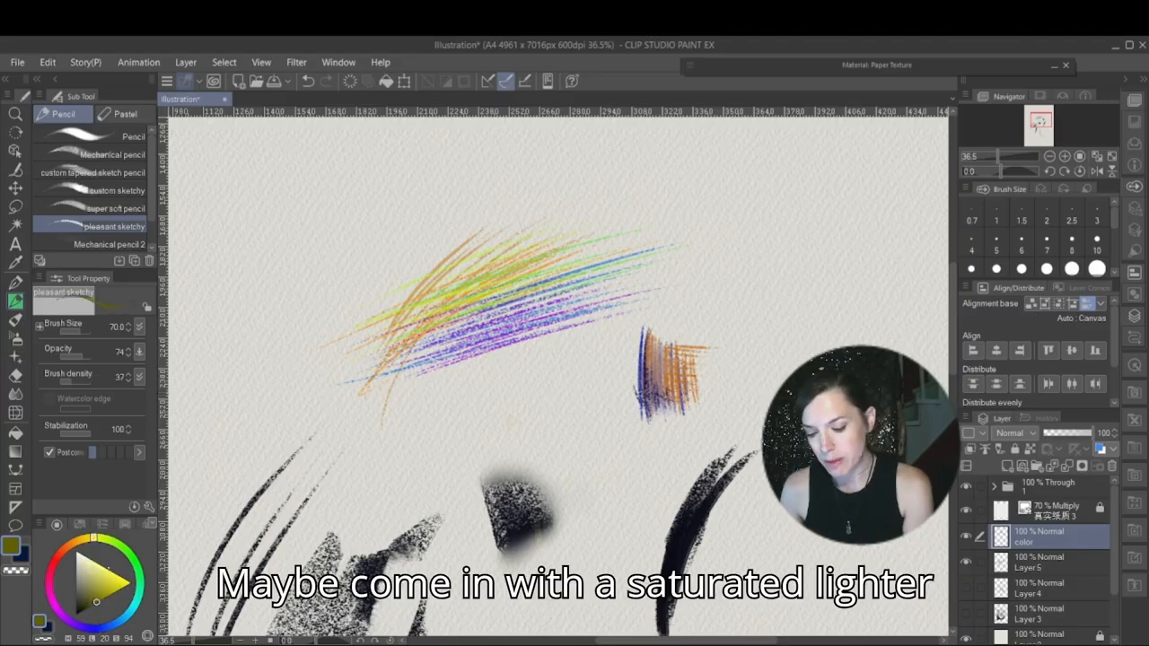
drag(112, 578, 116, 579)
mouse_move(717, 342)
mouse_down()
mouse_move(718, 387)
mouse_move(700, 386)
mouse_move(696, 410)
mouse_move(684, 386)
mouse_move(712, 363)
mouse_move(697, 383)
mouse_move(676, 340)
mouse_move(700, 363)
mouse_up()
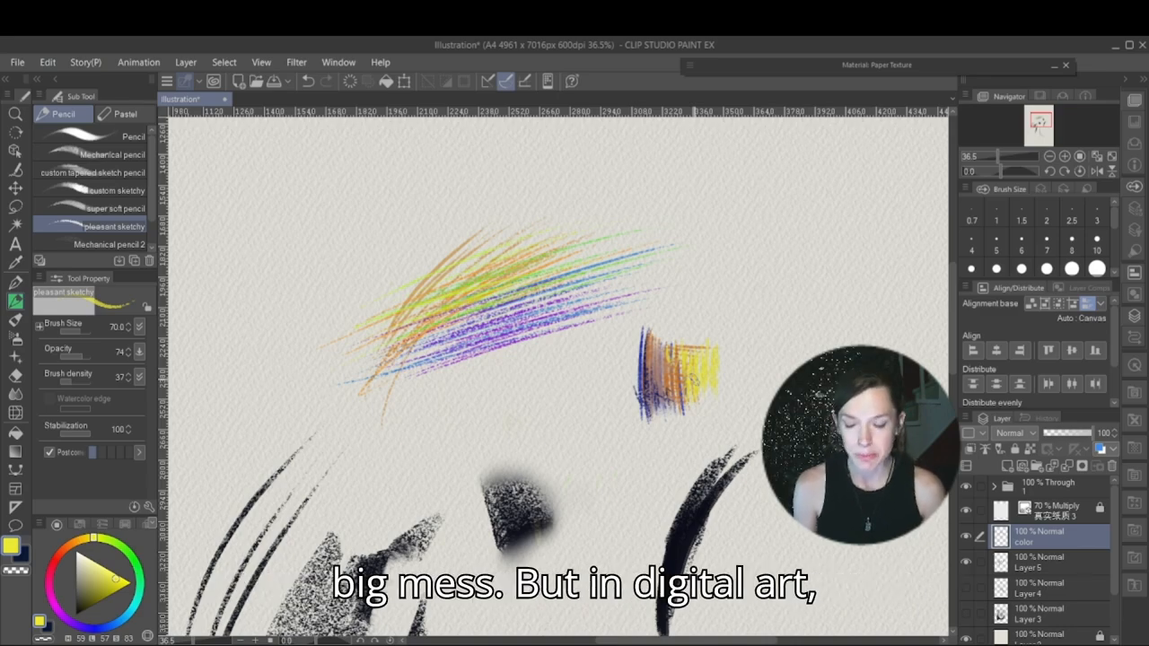
Step: Clean up the hatched block's upper edge and the rainbow strokes' right, upper and left ends with the Kneaded eraser
key(e)
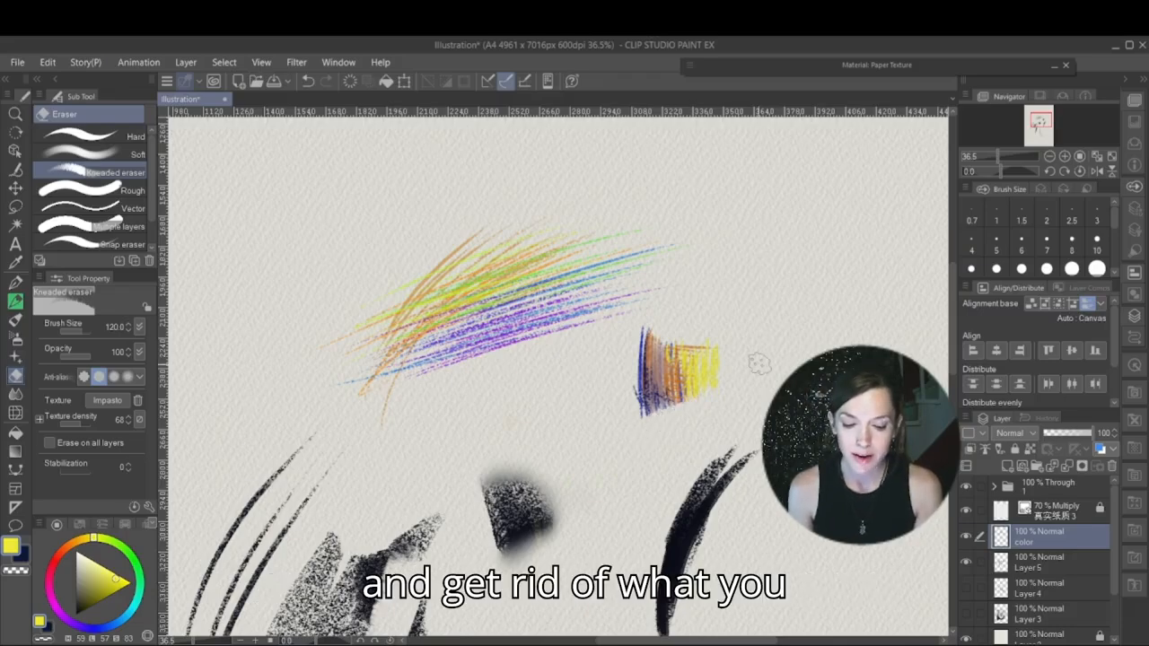
mouse_move(620, 343)
mouse_down()
mouse_move(724, 346)
mouse_move(622, 244)
mouse_move(609, 333)
mouse_move(634, 260)
mouse_move(641, 309)
mouse_move(673, 225)
mouse_up()
drag(476, 230, 632, 238)
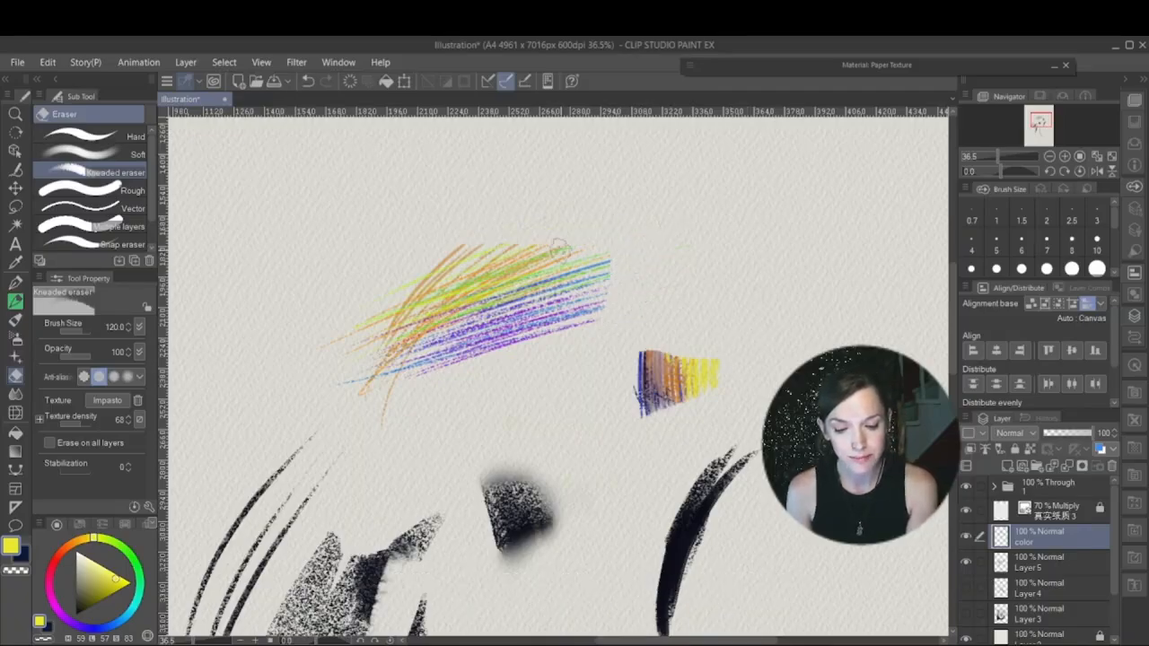
drag(387, 263, 386, 449)
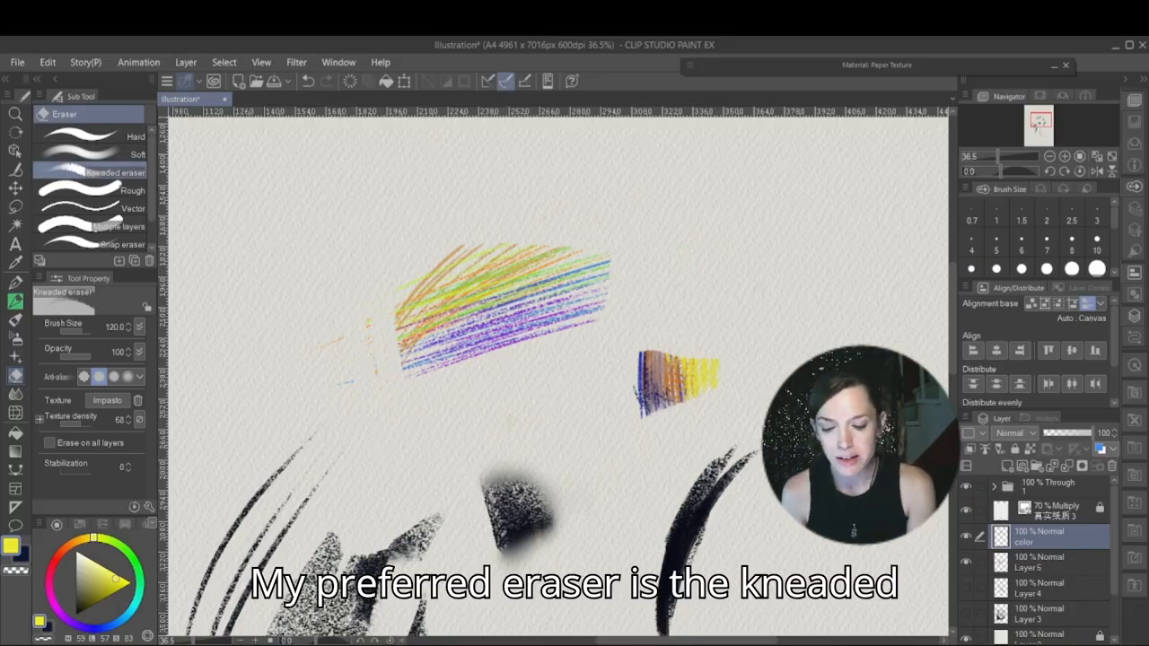
mouse_move(379, 308)
mouse_down()
mouse_move(376, 409)
mouse_move(363, 328)
mouse_move(346, 392)
mouse_move(401, 372)
mouse_up()
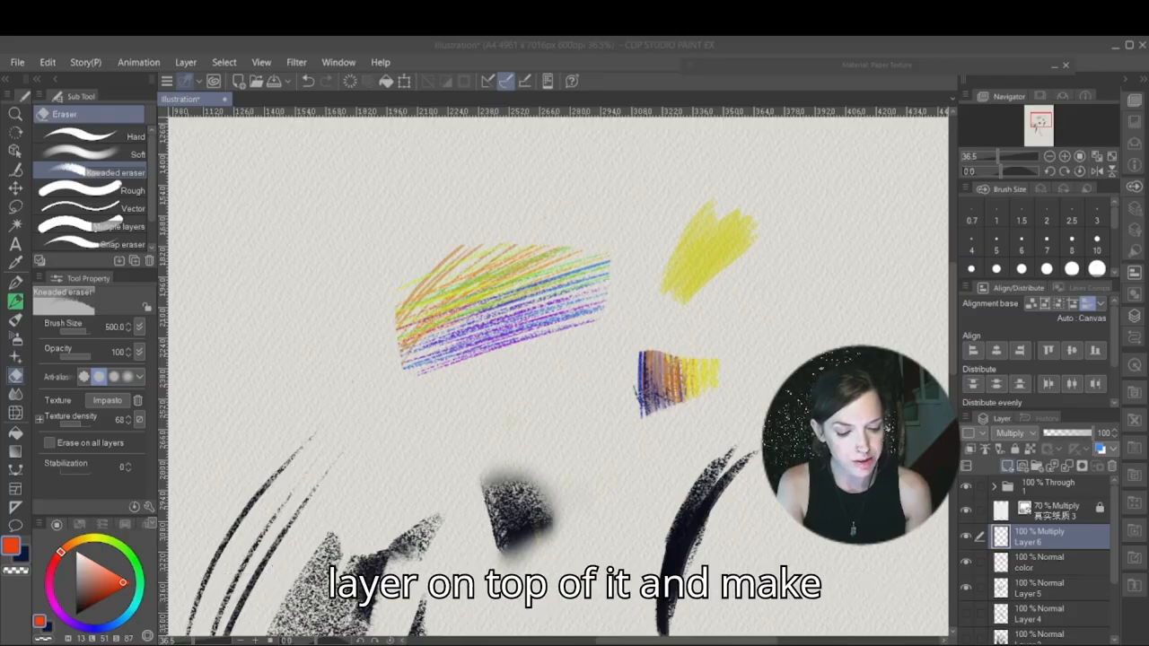
Step: Add a new layer above Layer 6 and set its blend mode to Multiply
click(1007, 466)
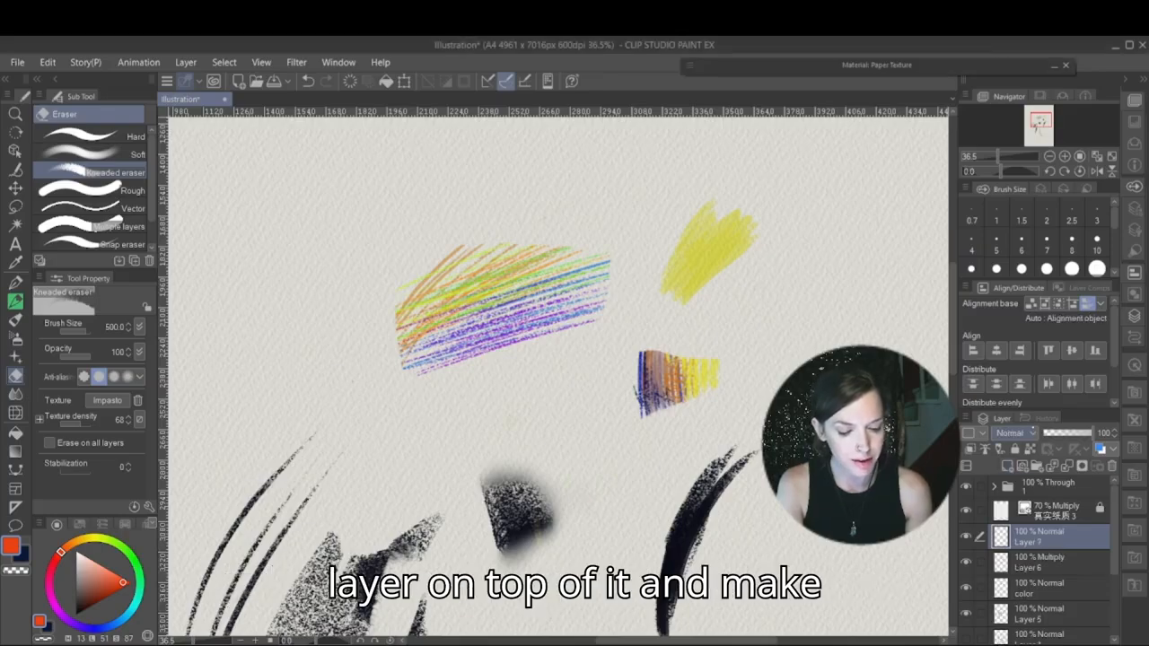
click(1015, 433)
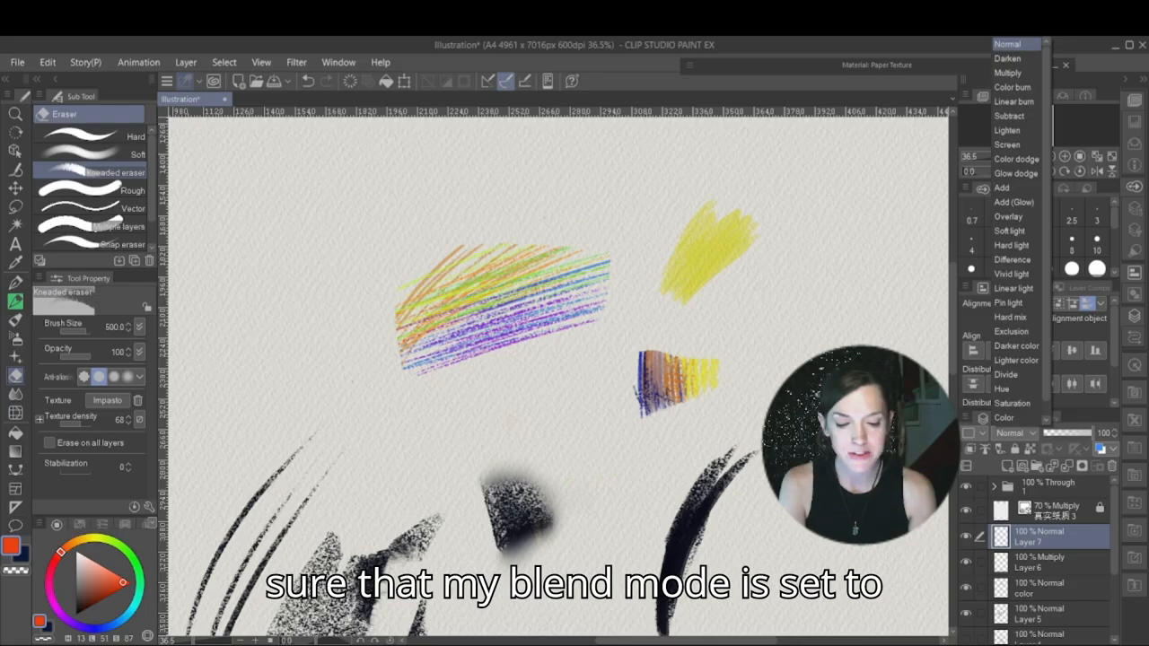
click(1007, 73)
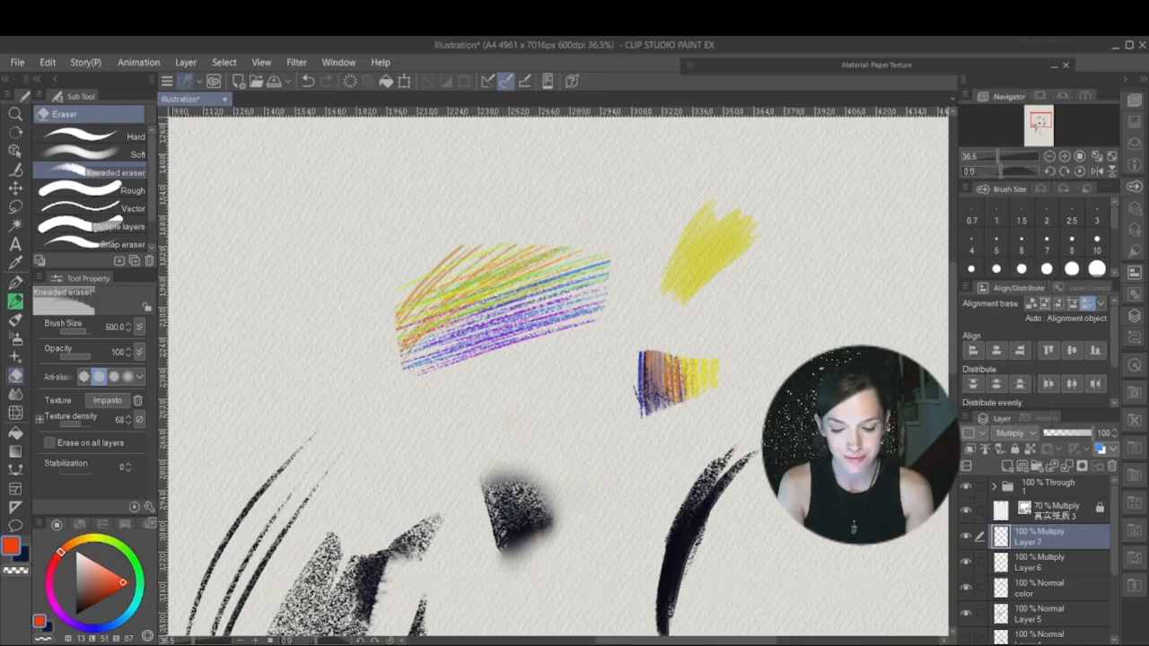
Step: Choose a slightly darker orange-red and shade the yellow patch's upper and right parts with the pleasant sketchy pencil at size 250
drag(123, 580, 118, 585)
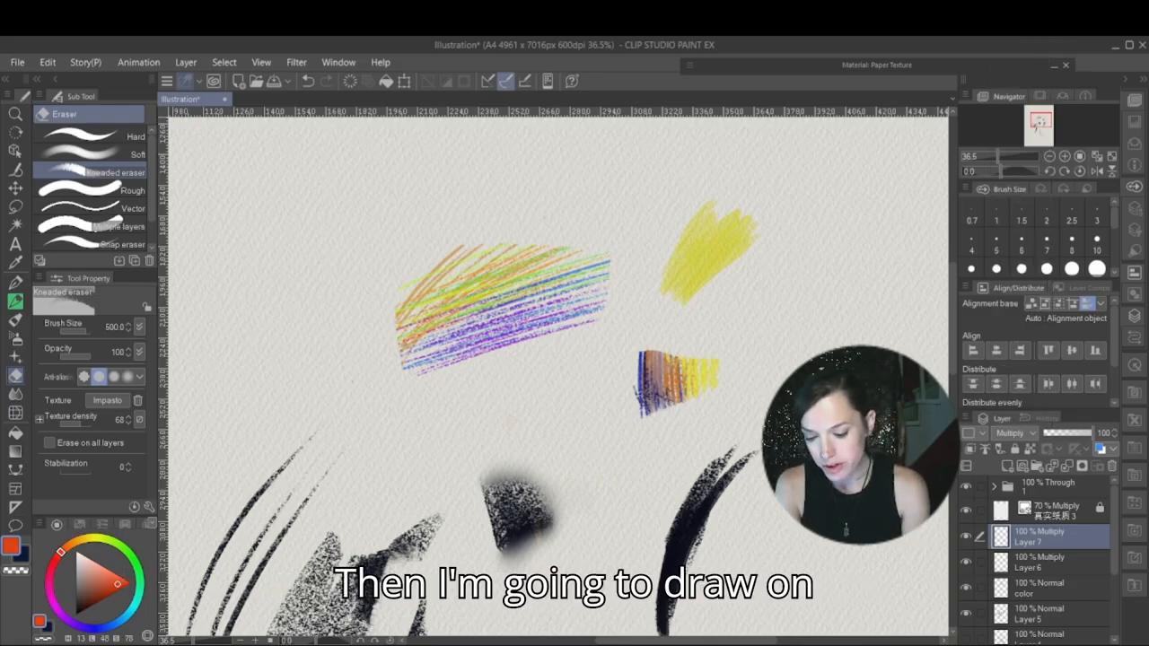
key(p)
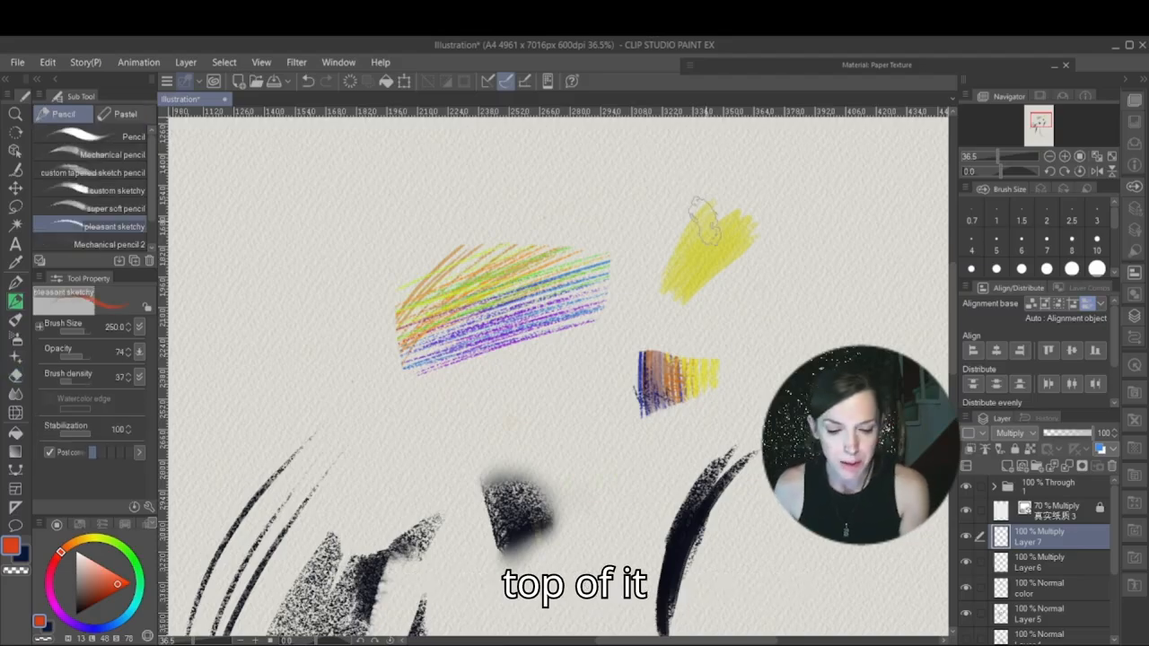
mouse_move(698, 218)
mouse_down()
mouse_move(752, 207)
mouse_move(757, 215)
mouse_move(742, 216)
mouse_move(778, 244)
mouse_move(753, 258)
mouse_move(788, 270)
mouse_up()
mouse_move(738, 203)
mouse_down()
mouse_move(712, 209)
mouse_move(726, 193)
mouse_up()
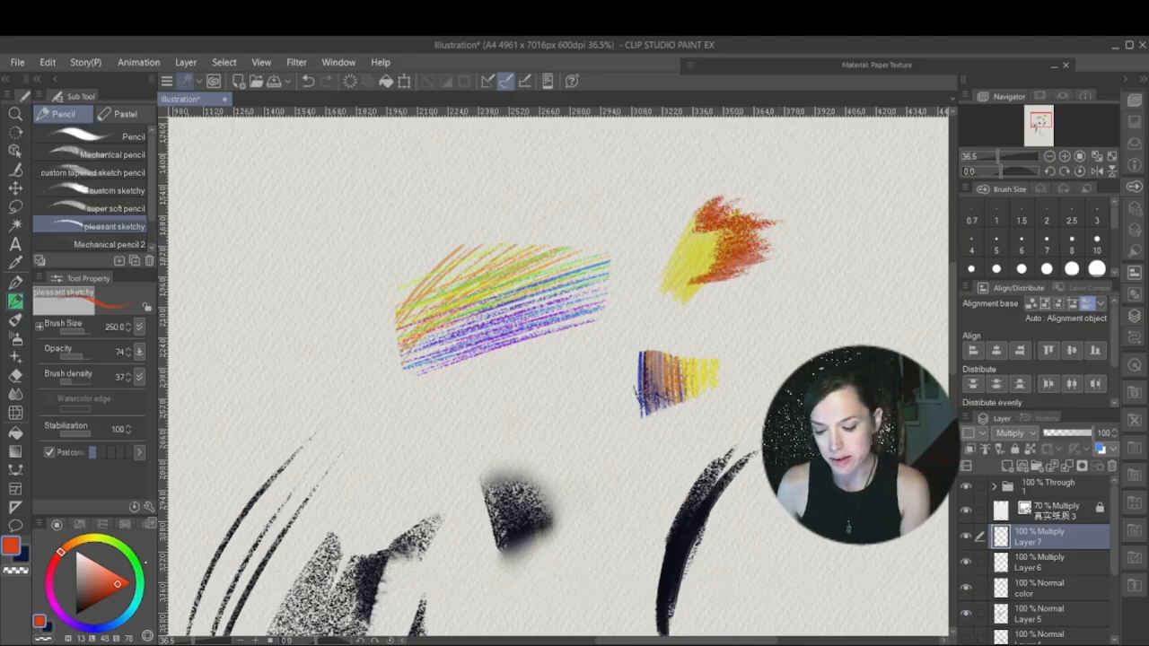
Step: Add bright green strokes to the yellow patch's lower-left end and soften the red shading into the yellow with the Blur tool
click(125, 550)
mouse_move(663, 289)
mouse_down()
mouse_move(705, 292)
mouse_move(665, 306)
mouse_move(716, 297)
mouse_move(683, 305)
mouse_move(710, 283)
mouse_move(669, 269)
mouse_move(699, 263)
mouse_up()
mouse_move(693, 243)
mouse_down()
mouse_move(735, 231)
mouse_move(690, 262)
mouse_move(716, 256)
mouse_move(711, 287)
mouse_move(747, 216)
mouse_move(745, 198)
mouse_move(735, 208)
mouse_move(720, 193)
mouse_move(774, 216)
mouse_up()
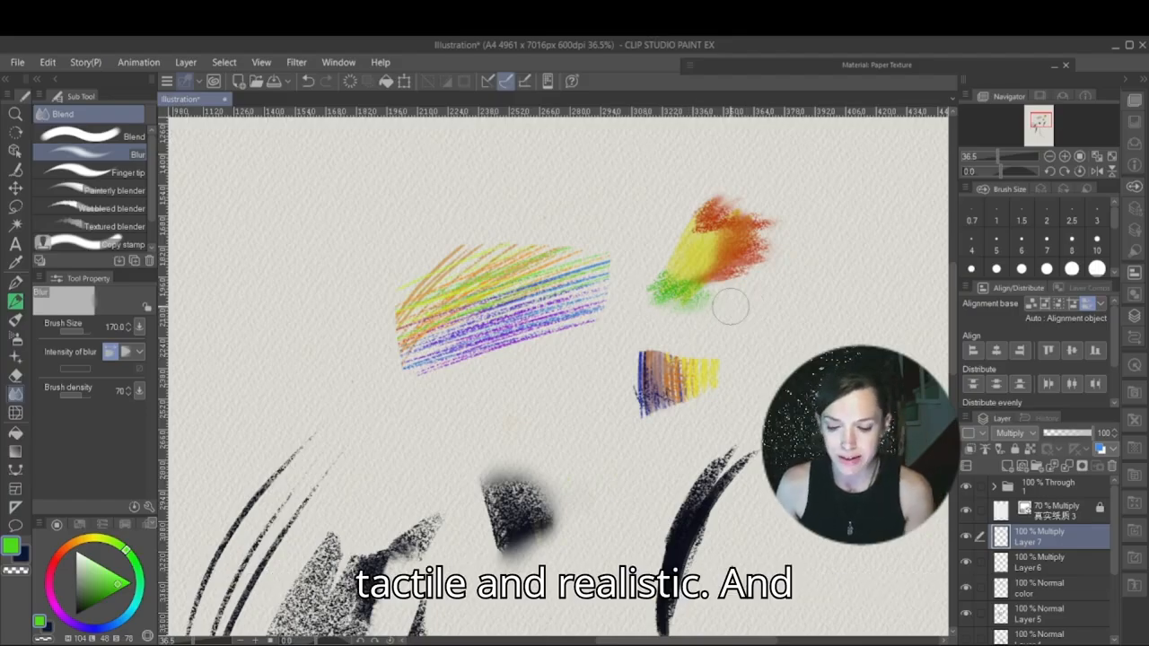
Step: Reduce the Kneaded eraser to size 30 and erase small highlight marks out of the patch's red shading
key(e)
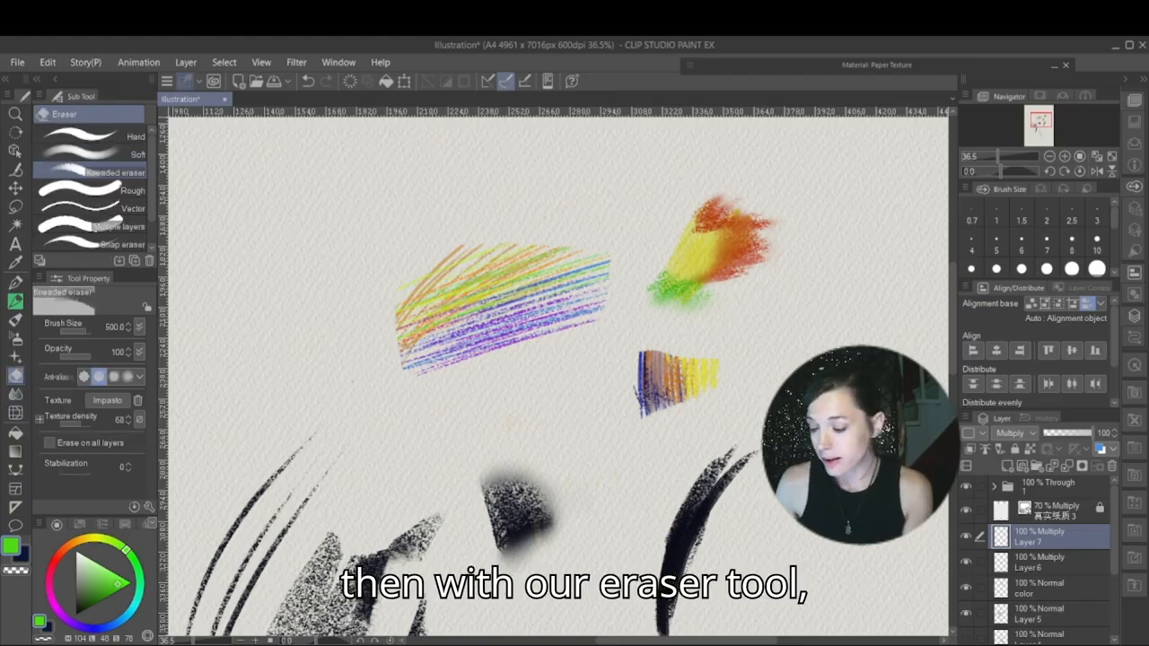
key(bracketleft)
key(bracketleft)
key(bracketleft)
key(bracketleft)
key(bracketleft)
key(bracketleft)
key(bracketleft)
key(bracketleft)
key(bracketleft)
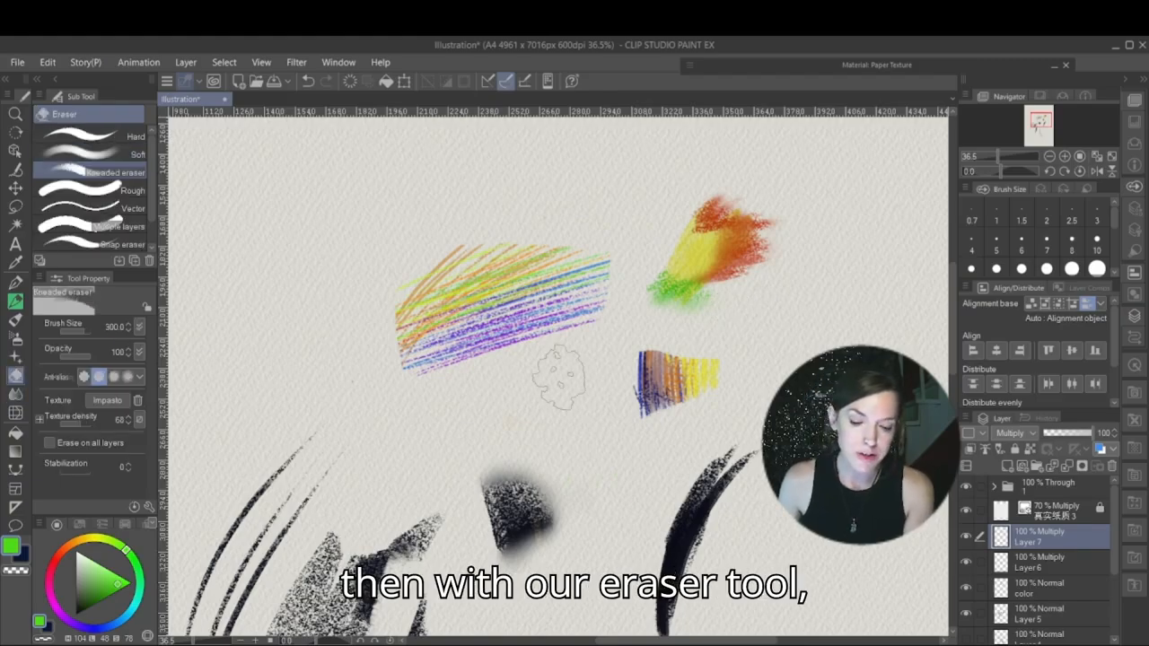
key(bracketleft)
key(bracketleft)
key(bracketleft)
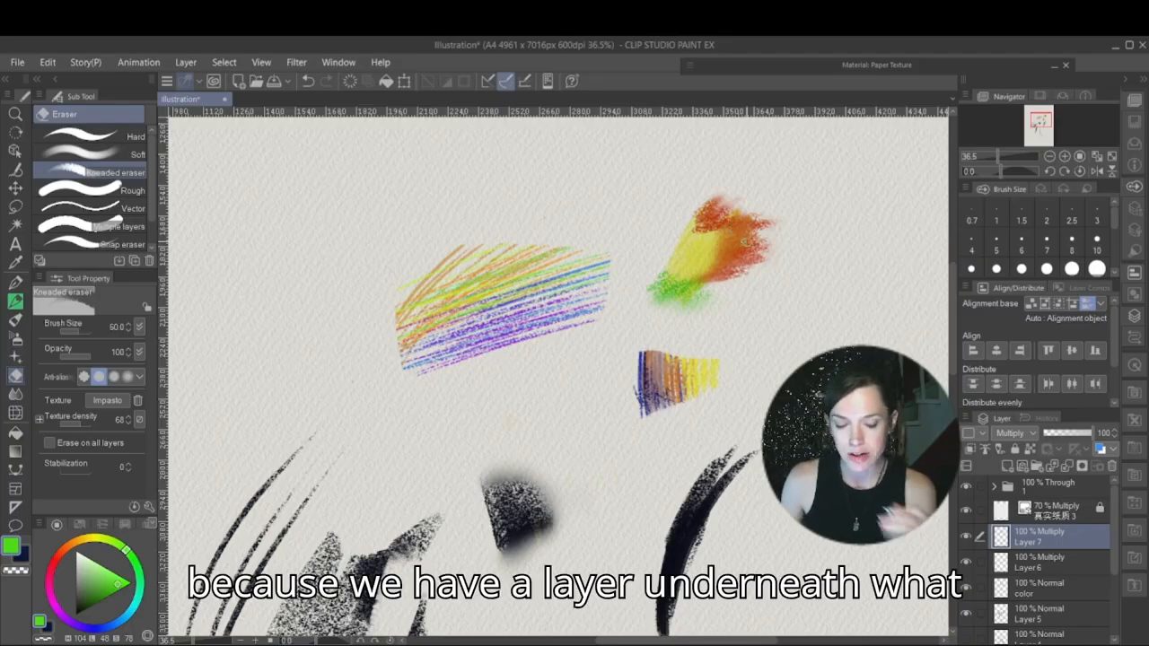
key(bracketleft)
key(bracketleft)
drag(743, 231, 734, 251)
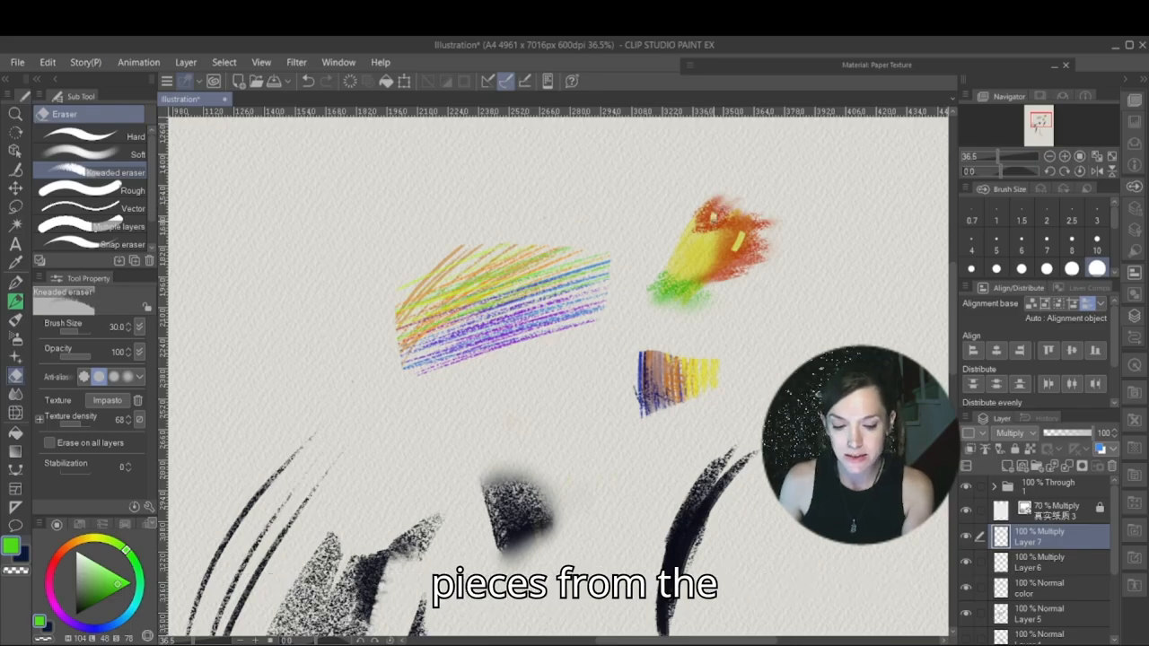
drag(721, 215, 733, 232)
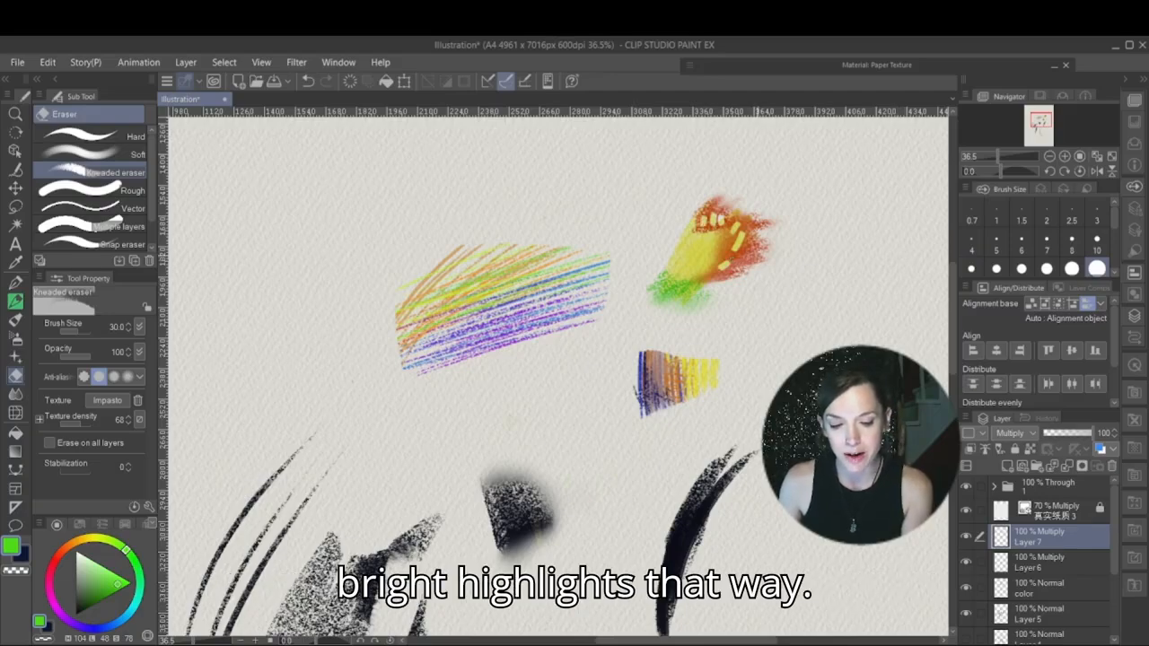
drag(753, 249, 747, 256)
Step: Clean up the red shading's outer right edge with the Kneaded eraser, enlarging it to size 300
mouse_move(765, 217)
mouse_down()
mouse_move(766, 249)
mouse_move(729, 287)
mouse_up()
key(bracketright)
key(bracketright)
key(bracketright)
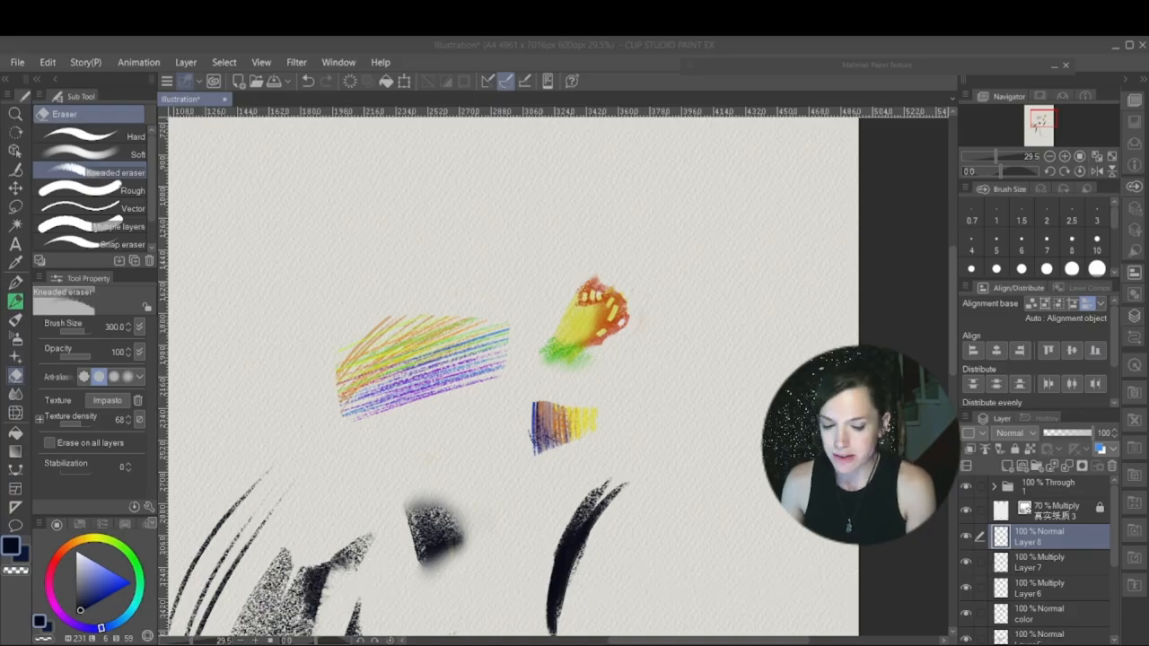
Step: Outline the patch's upper, right and left edges in dark navy on Layer 8 with the pleasant sketchy pencil at size 170
click(605, 275)
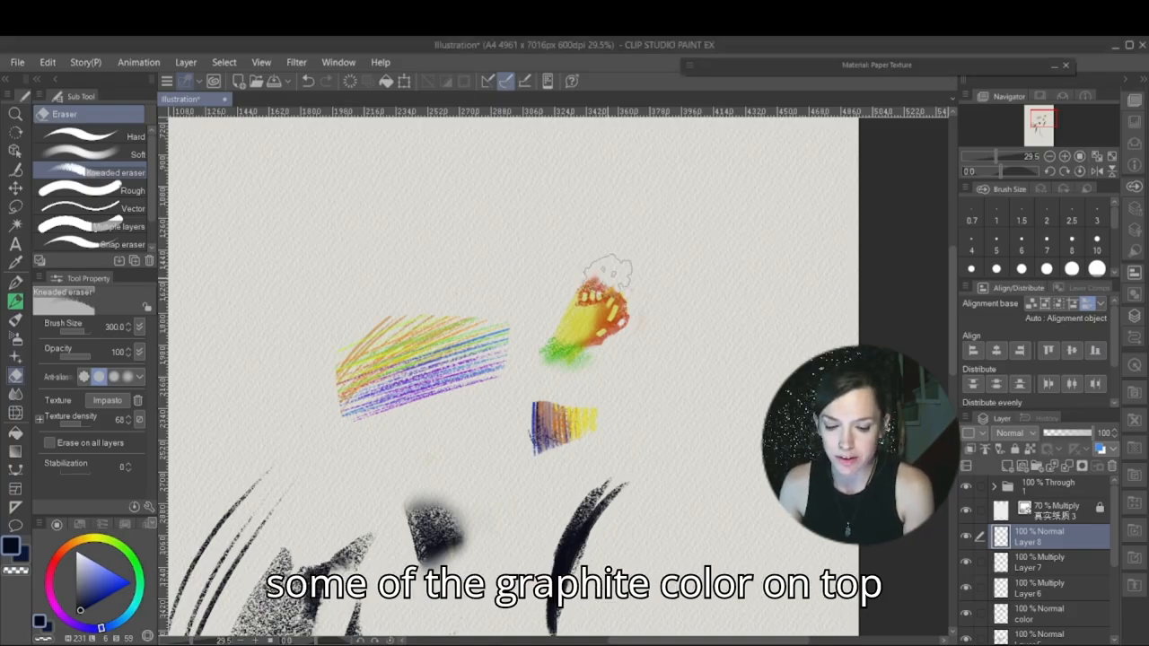
key(p)
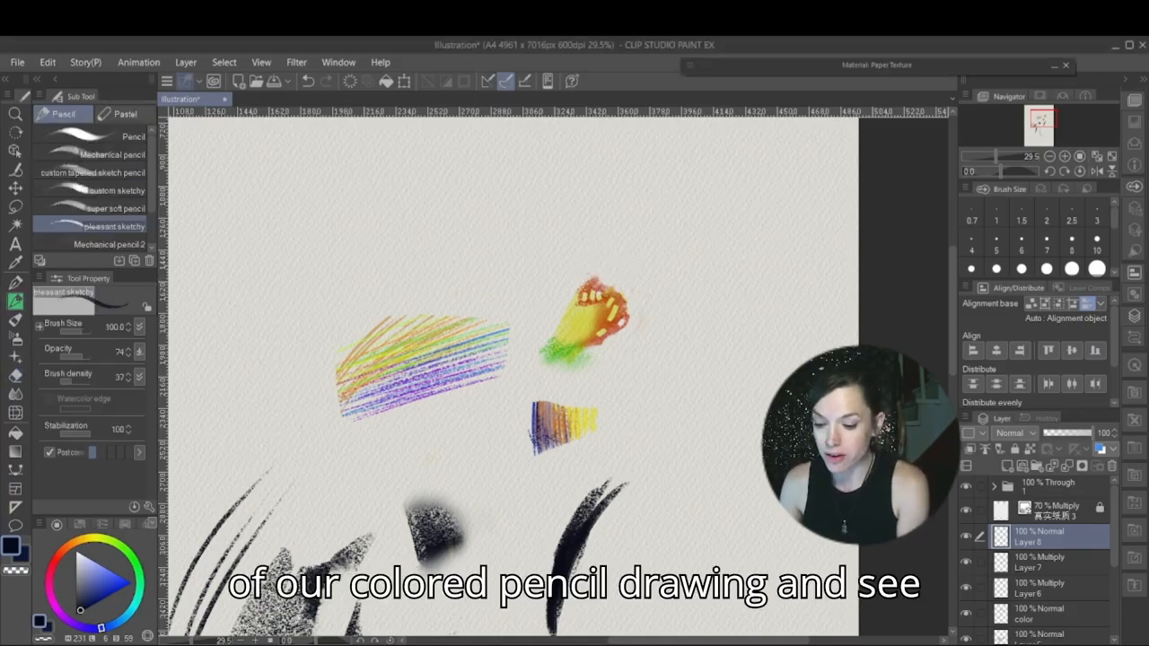
key(bracketright)
key(bracketright)
mouse_move(599, 277)
mouse_down()
mouse_move(628, 295)
mouse_move(634, 316)
mouse_move(630, 340)
mouse_move(575, 361)
mouse_move(596, 353)
mouse_up()
key(bracketright)
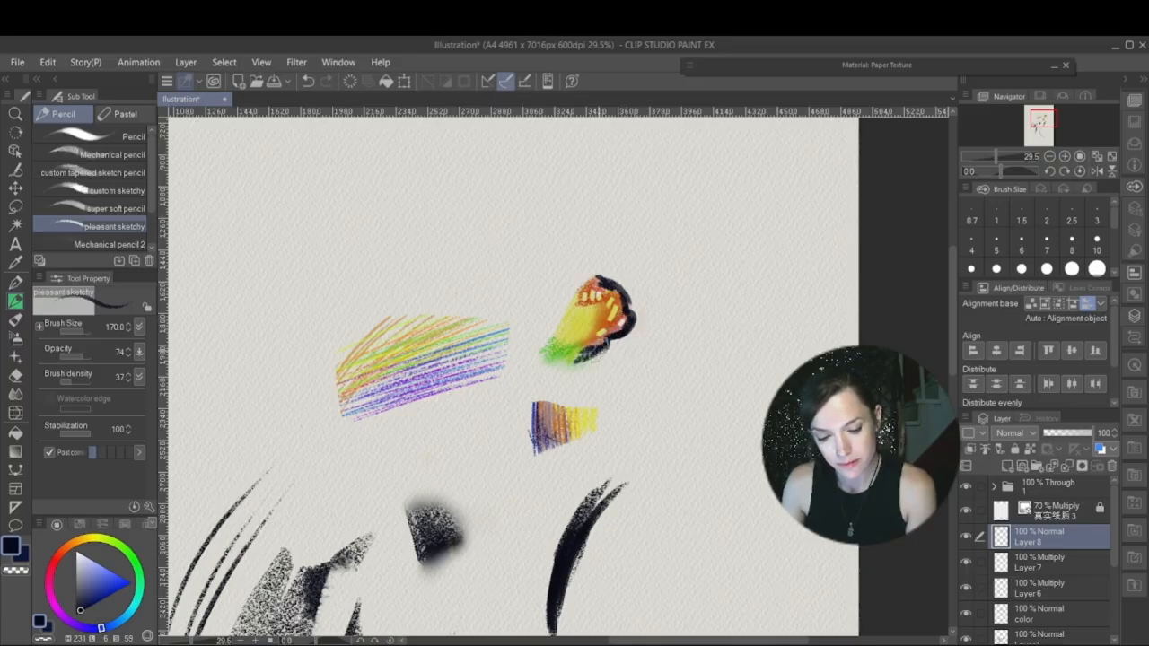
mouse_move(561, 305)
mouse_down()
mouse_move(600, 275)
mouse_move(571, 302)
mouse_move(591, 271)
mouse_up()
drag(561, 327, 577, 282)
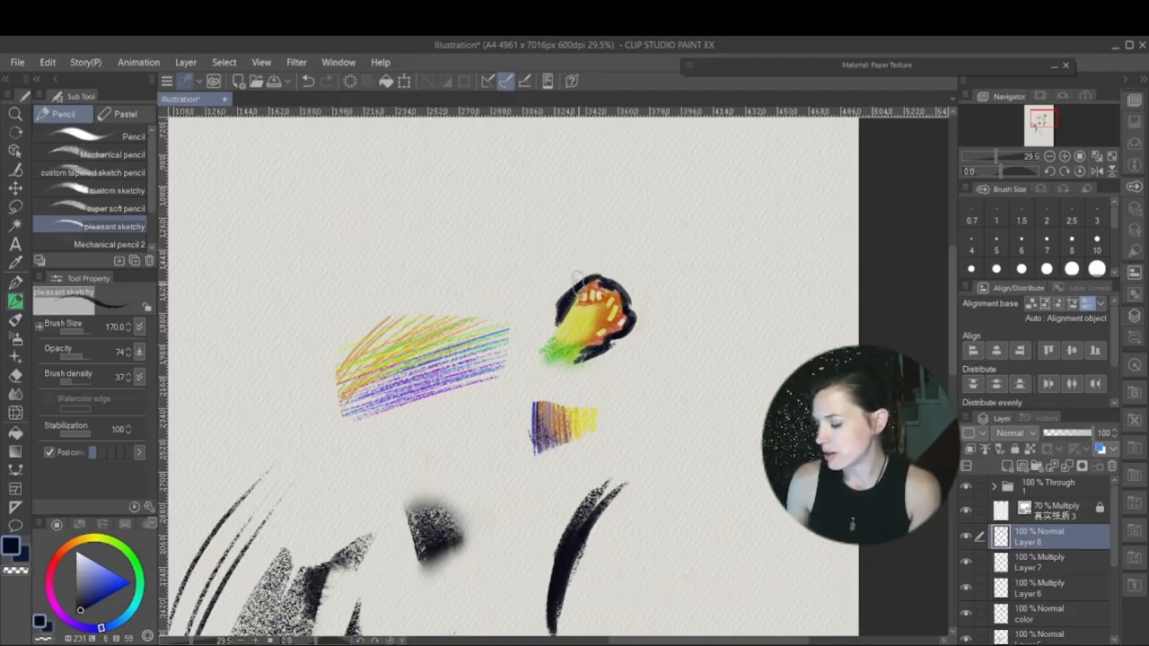
Step: Soften the patch's dark outline with the Blur tool and add fresh dark pencil strokes along its right and lower edges
key(j)
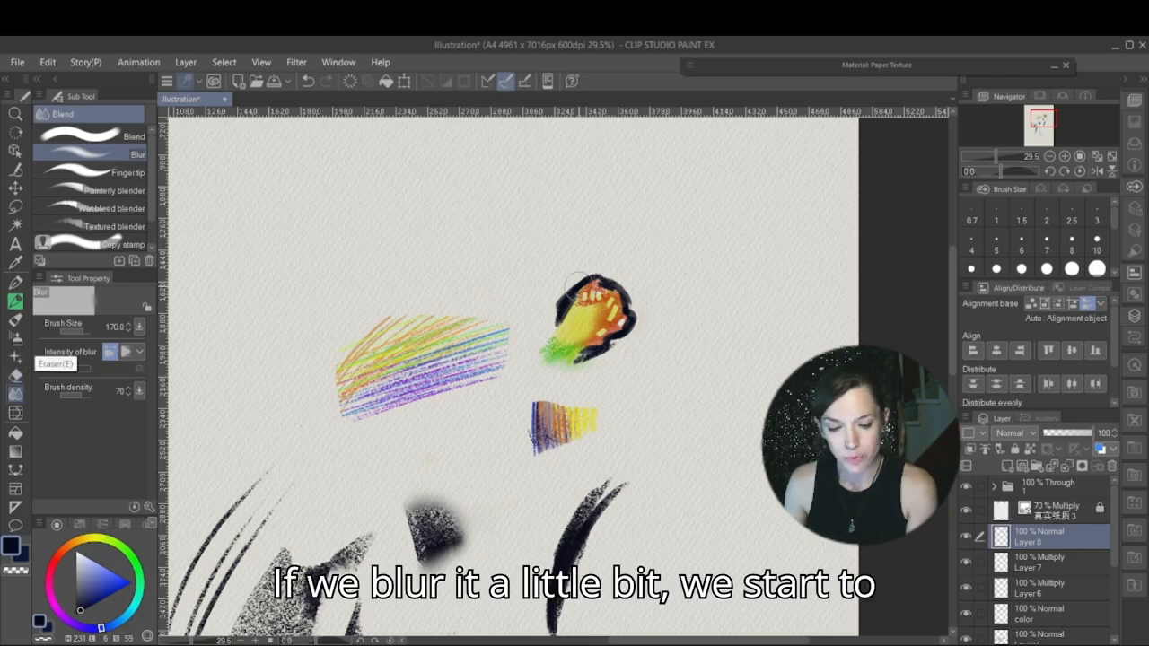
mouse_move(584, 261)
mouse_down()
mouse_move(559, 296)
mouse_move(621, 253)
mouse_move(609, 251)
mouse_move(576, 279)
mouse_move(626, 255)
mouse_move(636, 279)
mouse_move(610, 268)
mouse_move(645, 291)
mouse_move(616, 267)
mouse_move(639, 289)
mouse_move(647, 323)
mouse_move(638, 306)
mouse_move(636, 333)
mouse_move(599, 372)
mouse_move(625, 336)
mouse_move(602, 379)
mouse_up()
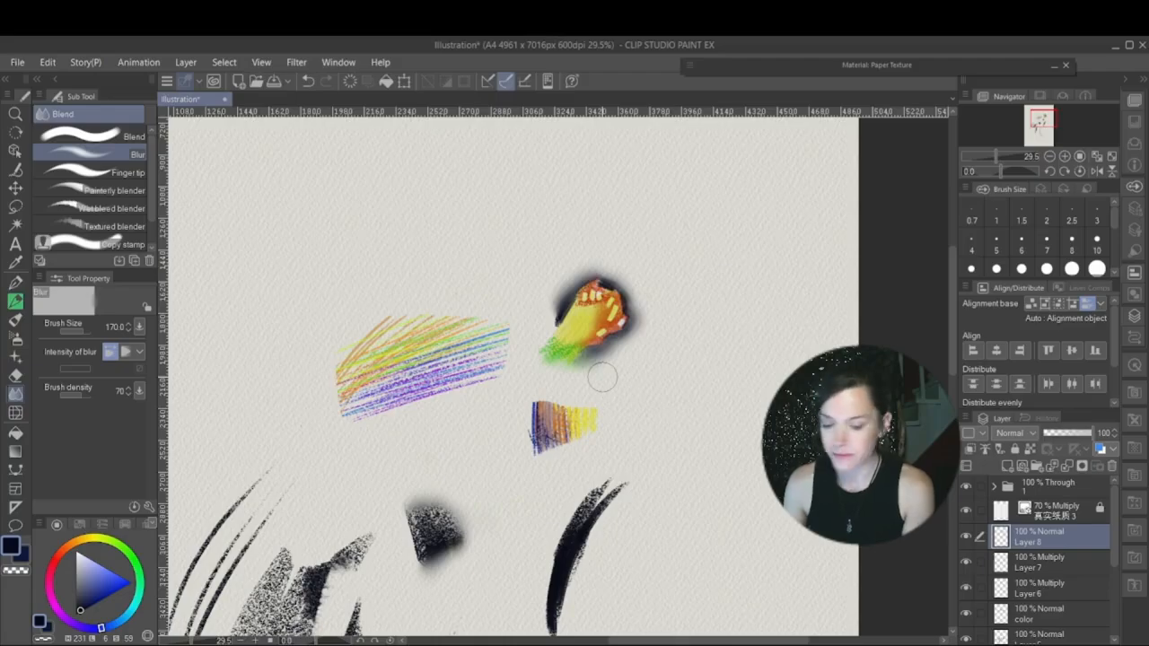
key(p)
mouse_move(596, 351)
mouse_down()
mouse_move(578, 365)
mouse_move(630, 321)
mouse_move(604, 281)
mouse_move(636, 298)
mouse_move(630, 345)
mouse_move(615, 345)
mouse_move(631, 338)
mouse_up()
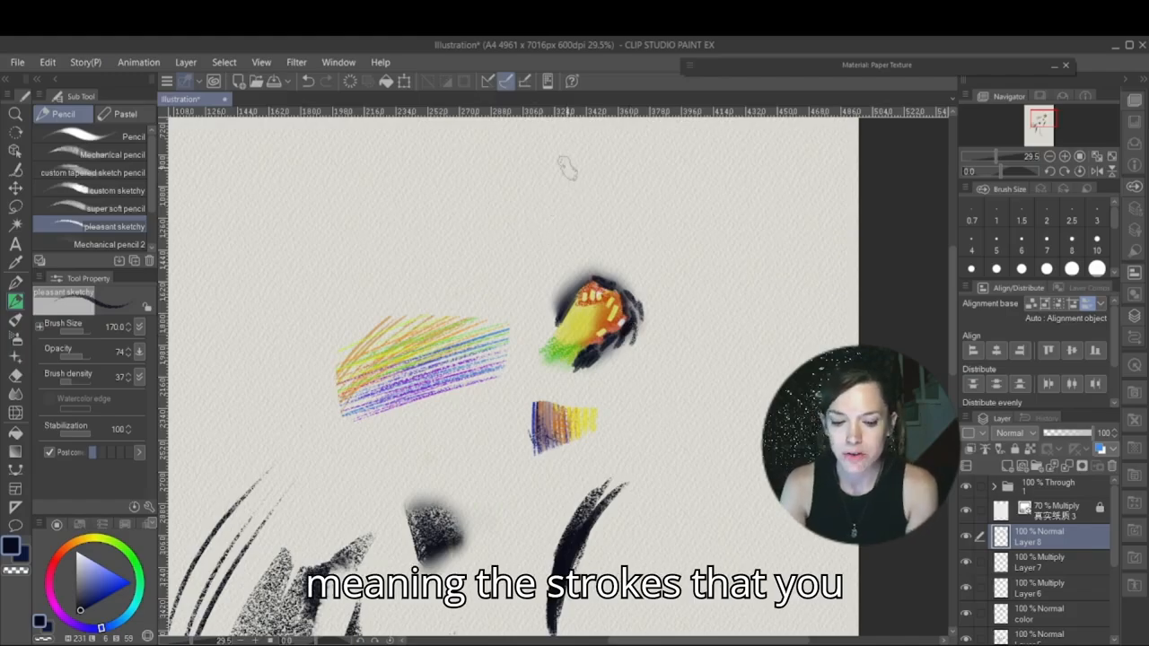
Step: Draw a group of tapered dark strokes above the patch at size 170 and a finer group beside it, reducing the brush to 50
mouse_move(565, 160)
mouse_down()
mouse_move(530, 256)
mouse_move(536, 246)
mouse_move(542, 260)
mouse_up()
drag(561, 200, 557, 248)
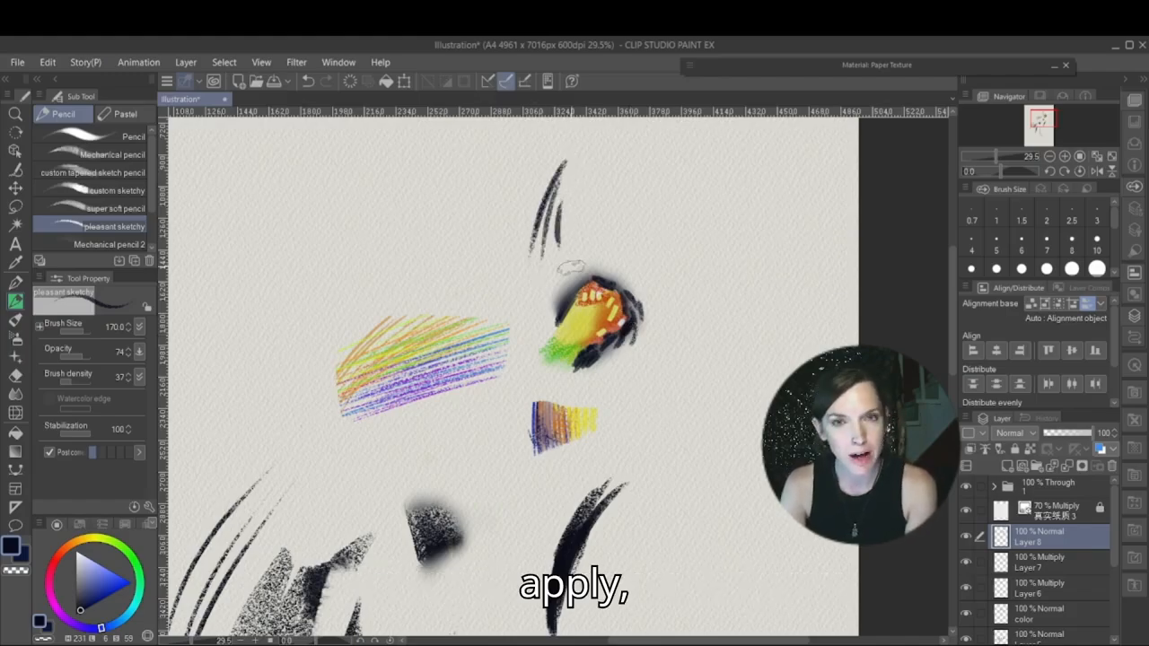
key(bracketleft)
key(bracketleft)
key(bracketleft)
key(bracketleft)
key(bracketleft)
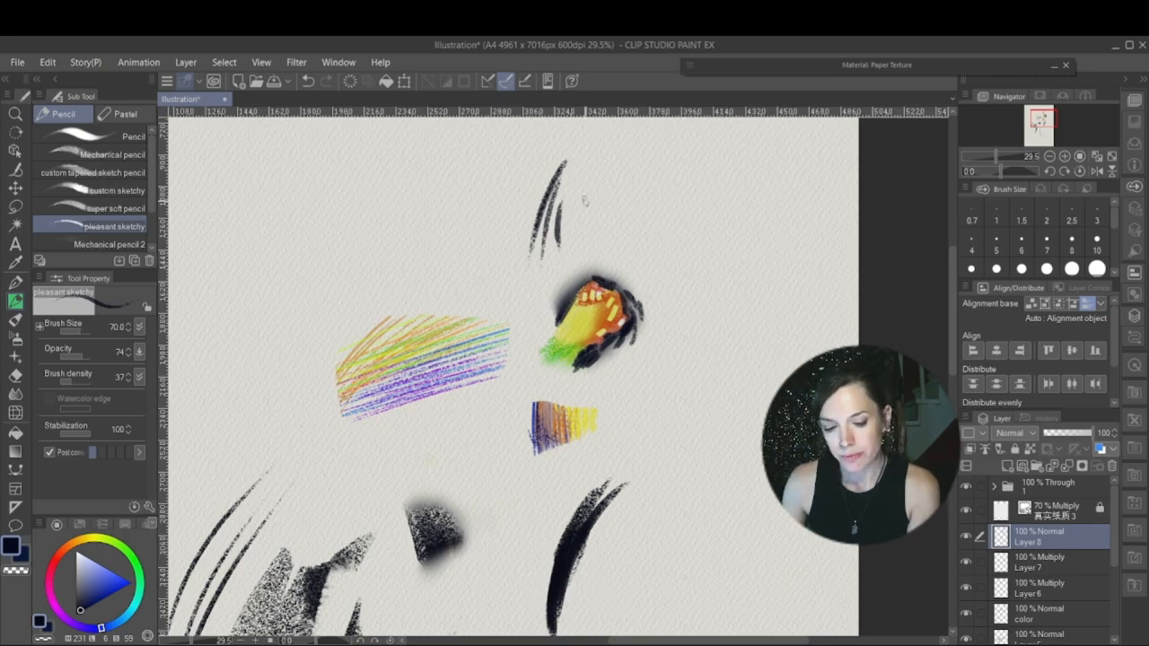
mouse_move(582, 165)
mouse_down()
mouse_move(583, 222)
mouse_move(612, 238)
mouse_up()
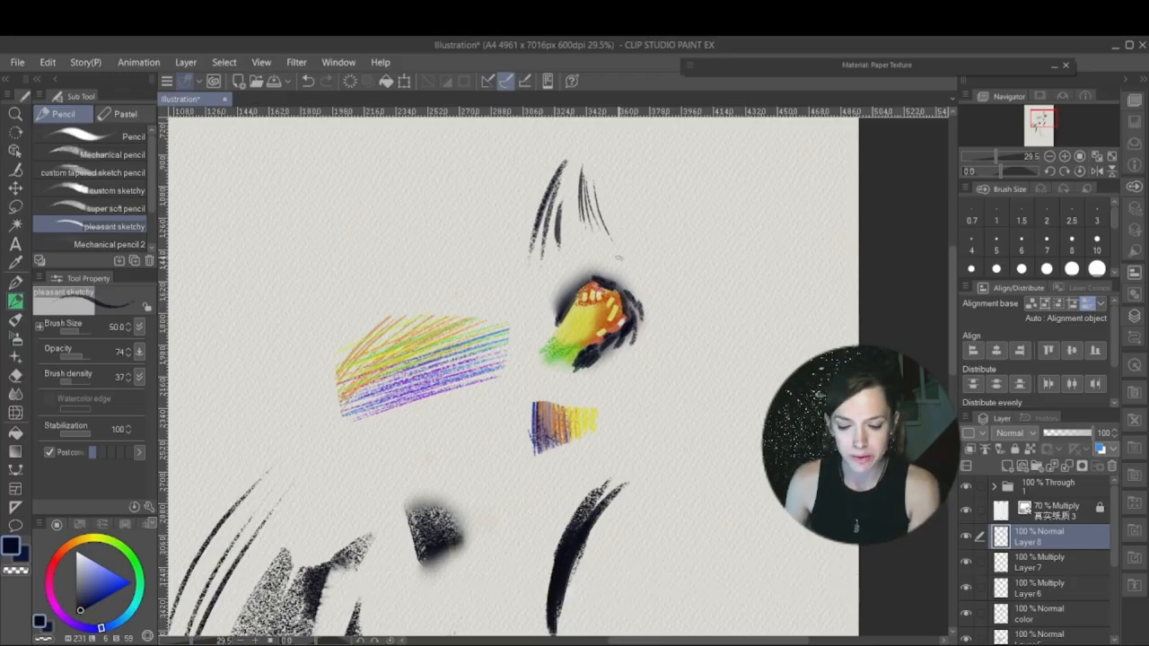
Step: Enlarge the pleasant sketchy pencil to size 600 and shade dark navy over most of the rainbow strokes
key(bracketright)
key(bracketright)
key(bracketright)
key(bracketright)
key(bracketright)
key(bracketright)
key(bracketright)
key(bracketright)
key(bracketright)
key(bracketright)
key(bracketright)
key(bracketright)
key(bracketright)
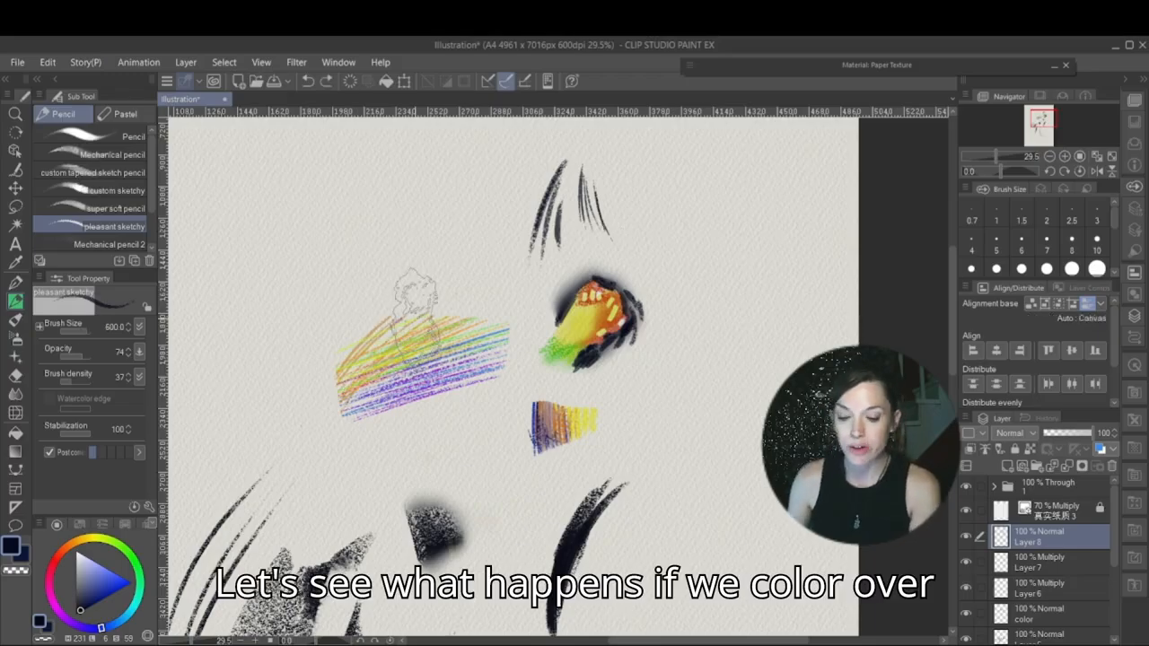
mouse_move(377, 314)
mouse_down()
mouse_move(364, 413)
mouse_move(386, 310)
mouse_move(374, 354)
mouse_move(383, 395)
mouse_up()
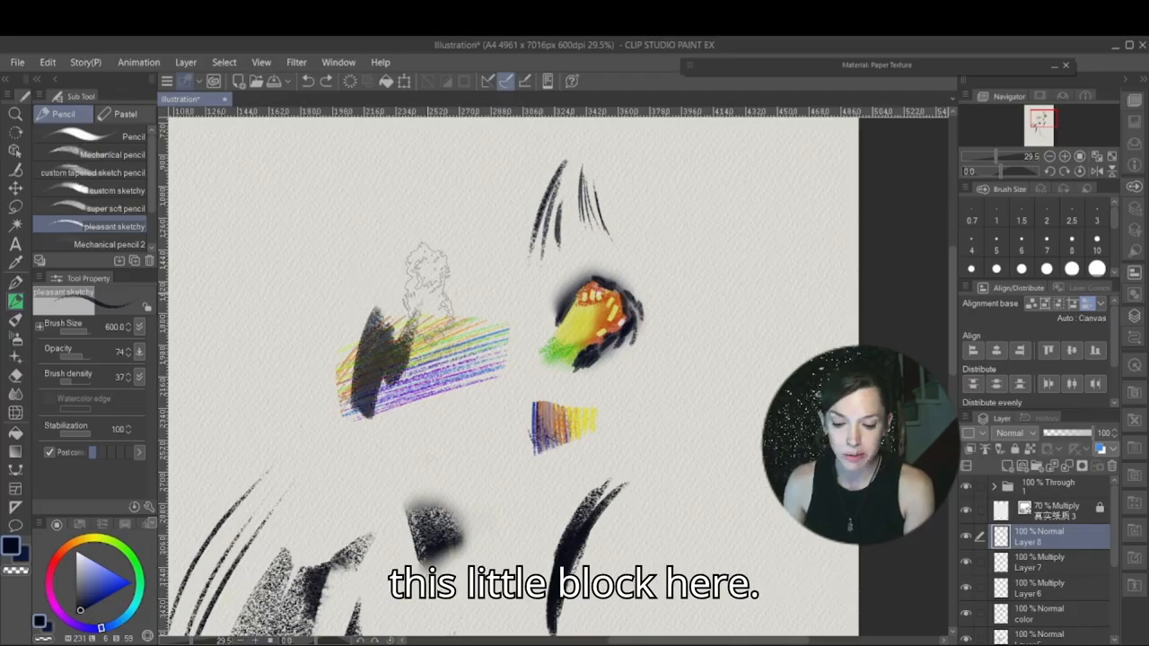
mouse_move(428, 291)
mouse_down()
mouse_move(381, 429)
mouse_move(394, 371)
mouse_move(414, 348)
mouse_move(403, 416)
mouse_move(439, 299)
mouse_move(417, 407)
mouse_move(457, 295)
mouse_move(430, 393)
mouse_move(430, 339)
mouse_move(453, 407)
mouse_move(482, 308)
mouse_move(471, 371)
mouse_move(507, 317)
mouse_move(488, 389)
mouse_move(475, 371)
mouse_move(460, 389)
mouse_move(421, 394)
mouse_move(487, 370)
mouse_up()
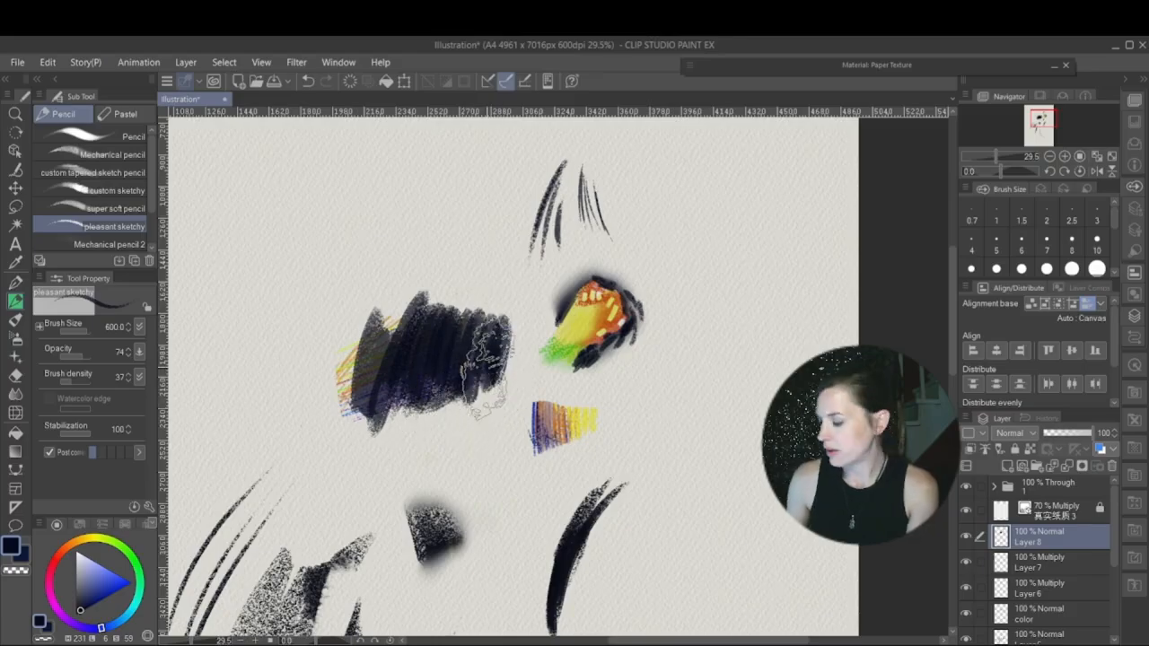
Step: Soften the upper and right parts of the dark block with the Blur tool and undo the last blur stroke
key(j)
mouse_move(429, 291)
mouse_down()
mouse_move(381, 332)
mouse_move(403, 306)
mouse_move(463, 290)
mouse_move(444, 285)
mouse_move(446, 311)
mouse_move(475, 307)
mouse_move(526, 350)
mouse_move(401, 401)
mouse_move(474, 386)
mouse_move(390, 428)
mouse_up()
key(ctrl+z)
Step: Erase short highlight shapes from the dark block's right half with the Kneaded eraser at sizes 70 and 50
key(e)
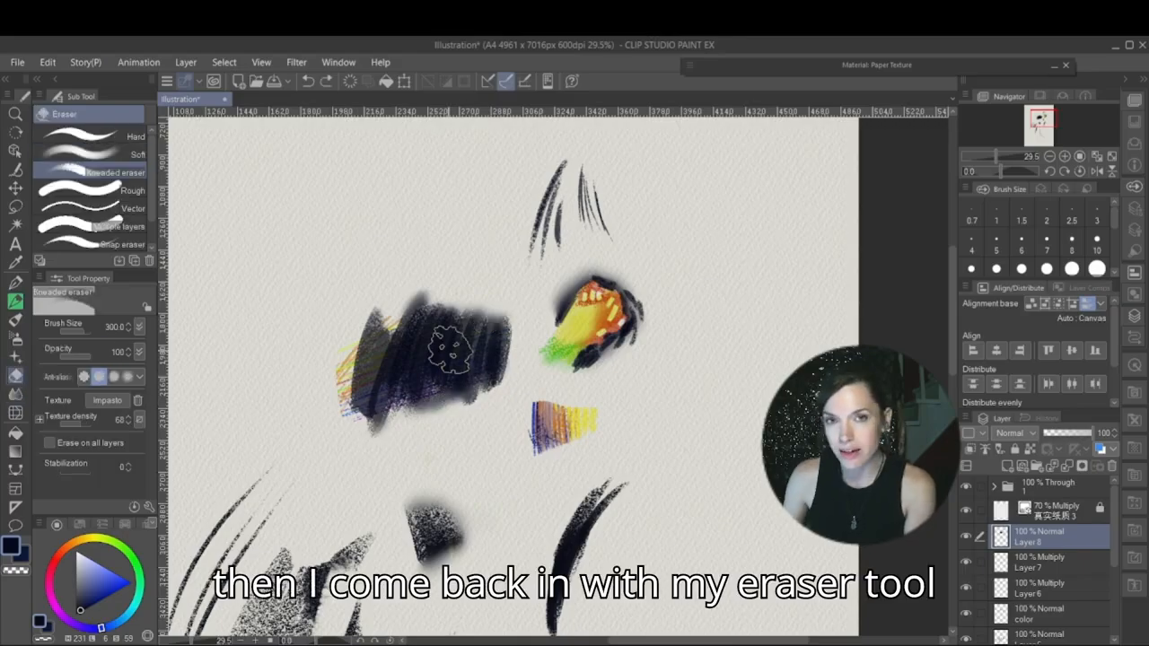
key(bracketleft)
key(bracketleft)
key(bracketleft)
key(bracketleft)
key(bracketleft)
key(bracketleft)
key(bracketleft)
key(bracketleft)
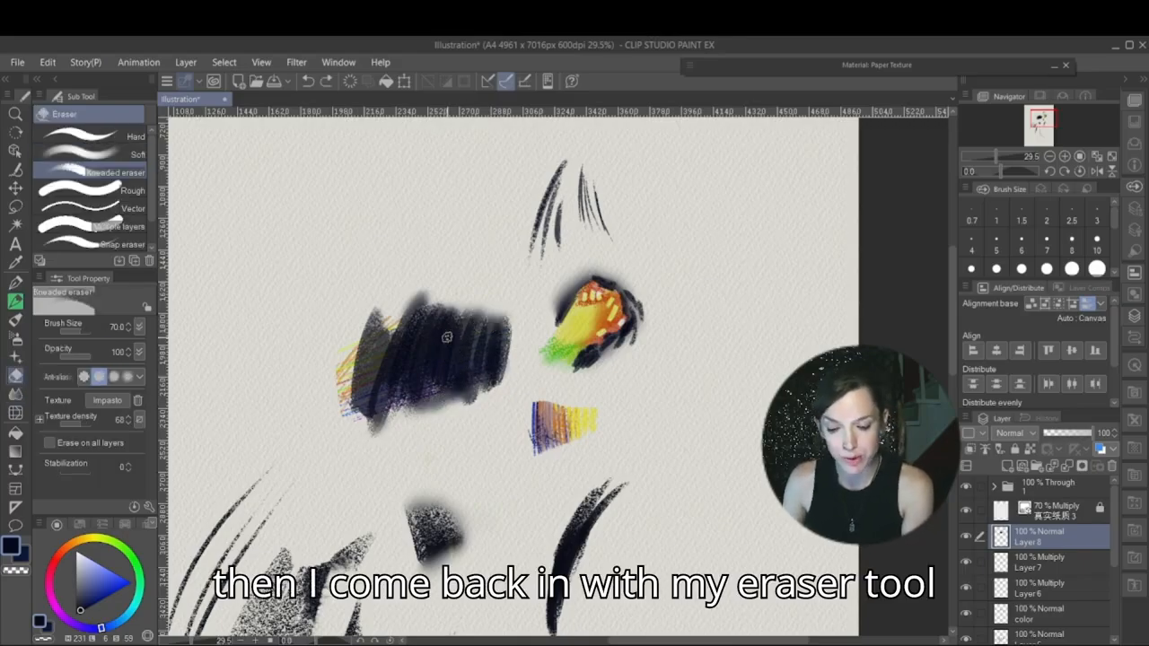
mouse_move(446, 336)
mouse_down()
mouse_move(471, 341)
mouse_move(442, 361)
mouse_move(467, 348)
mouse_move(480, 364)
mouse_up()
key(bracketleft)
key(bracketleft)
mouse_move(423, 335)
mouse_down()
mouse_move(422, 370)
mouse_move(441, 376)
mouse_up()
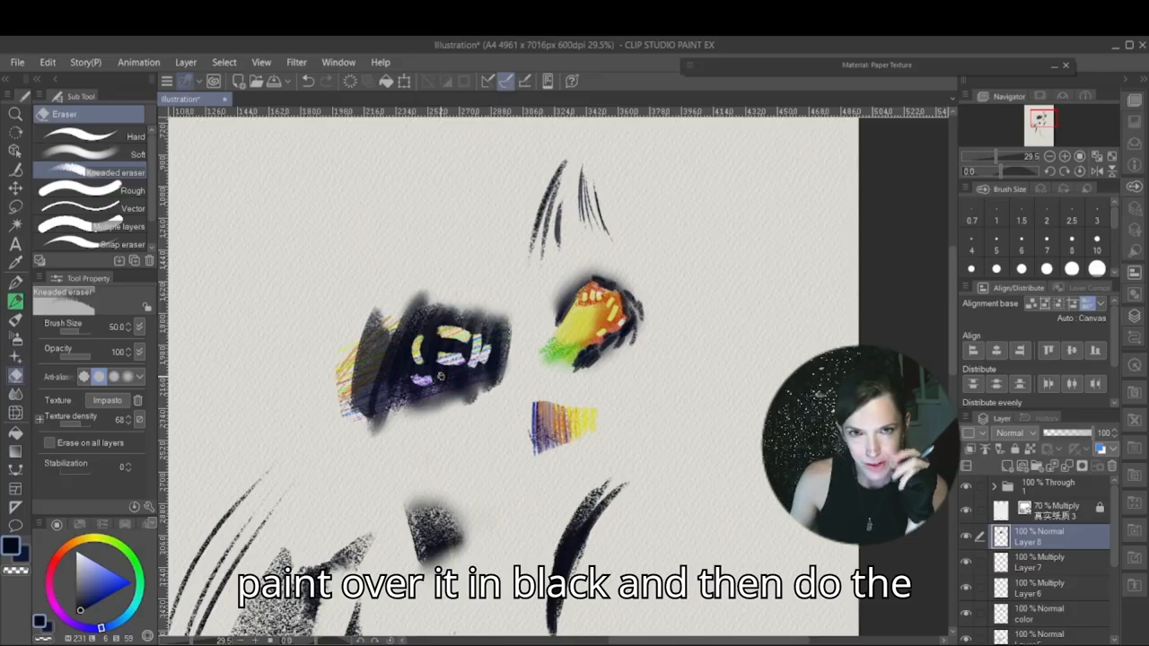
Step: Reduce the Kneaded eraser to size 17 and erase fine curved lines from the middle and left of the dark block
key(bracketleft)
key(bracketleft)
key(bracketleft)
key(bracketleft)
key(bracketleft)
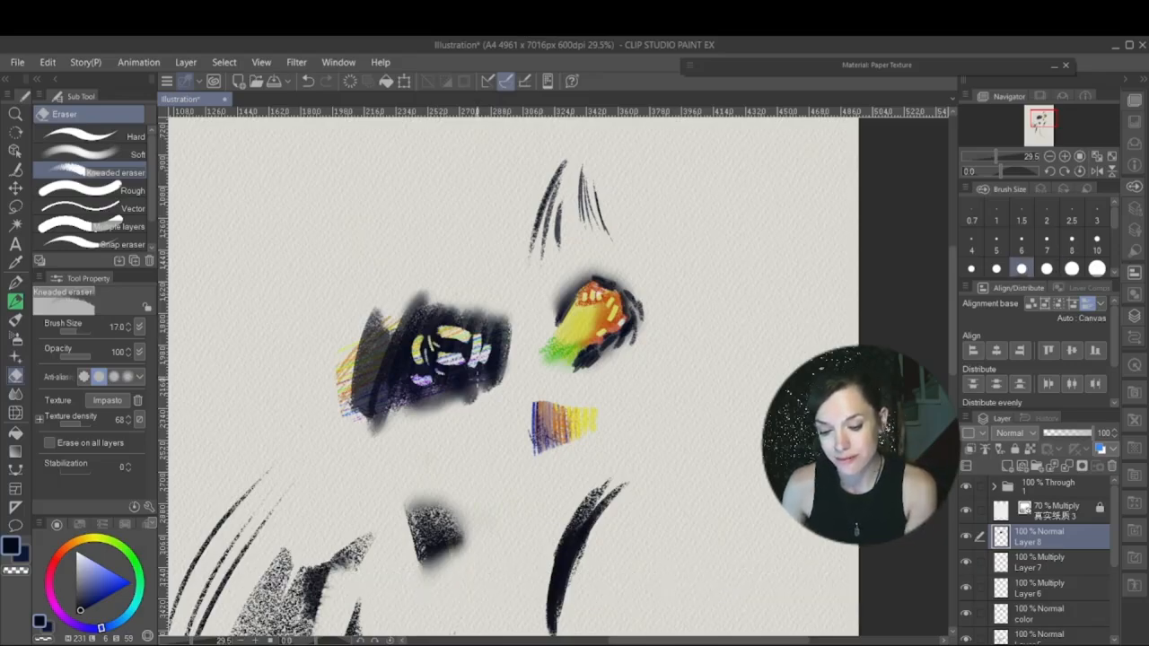
drag(390, 362, 395, 377)
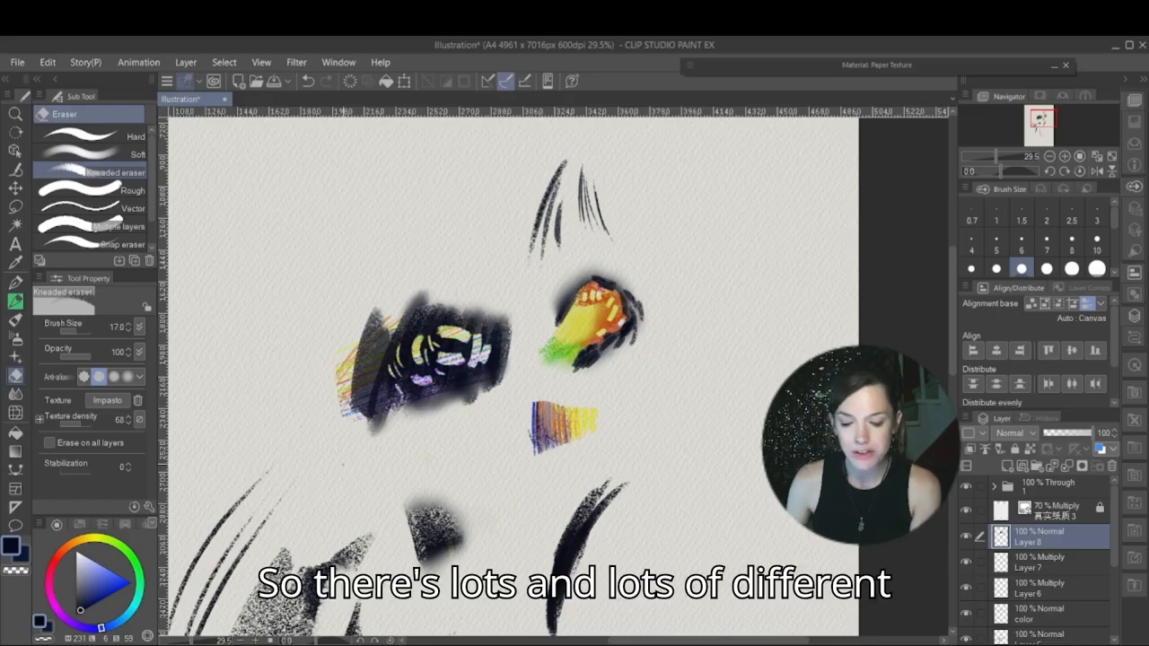
Step: Clean up the dark block's lower edge with the Kneaded eraser, enlarging it to size 30
mouse_move(395, 412)
mouse_down()
mouse_move(467, 395)
mouse_move(414, 414)
mouse_up()
key(bracketright)
key(bracketright)
key(bracketright)
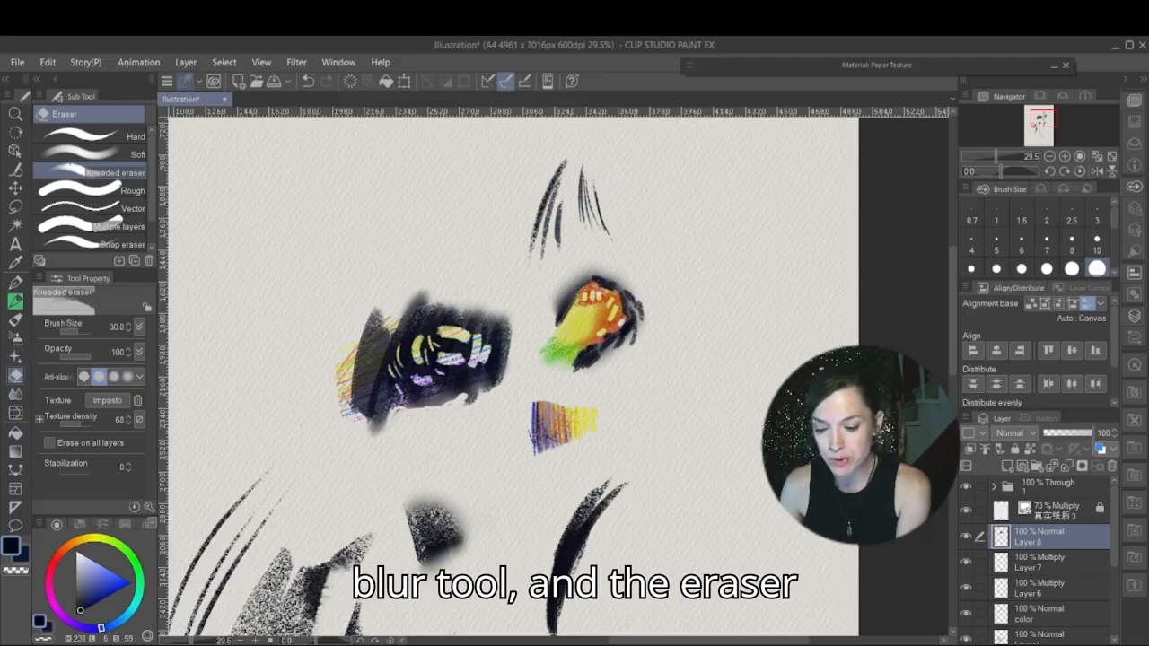
Step: Switch to the Blur tool and reduce its brush size to 100 for the dark block's lower edge
click(15, 393)
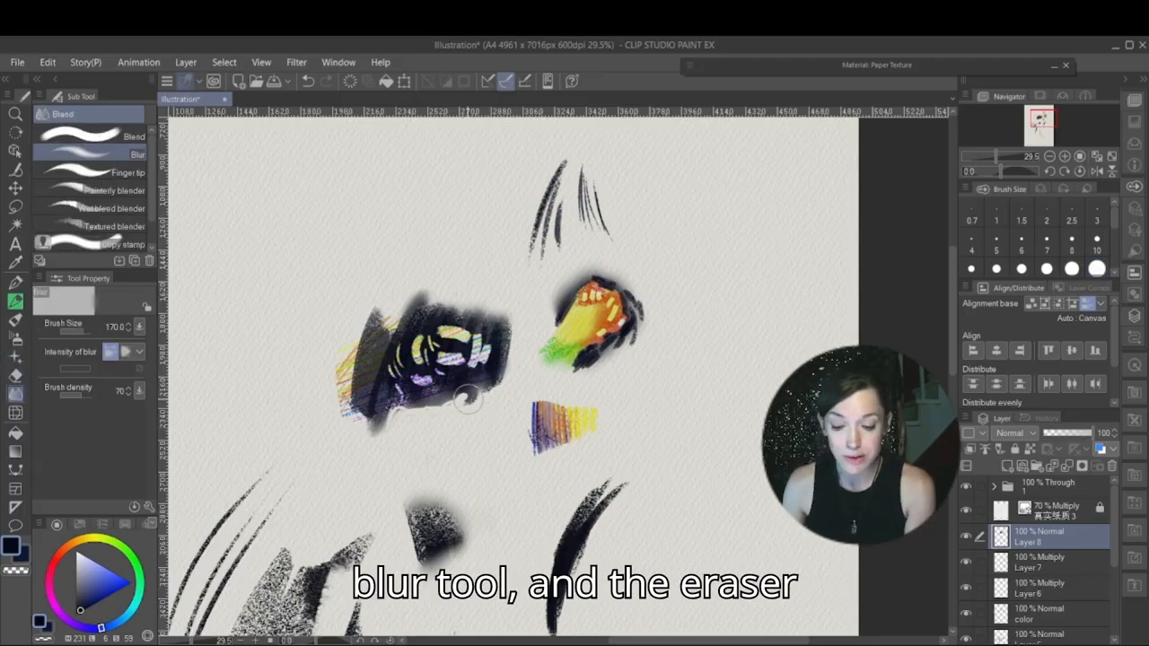
key(bracketleft)
key(bracketleft)
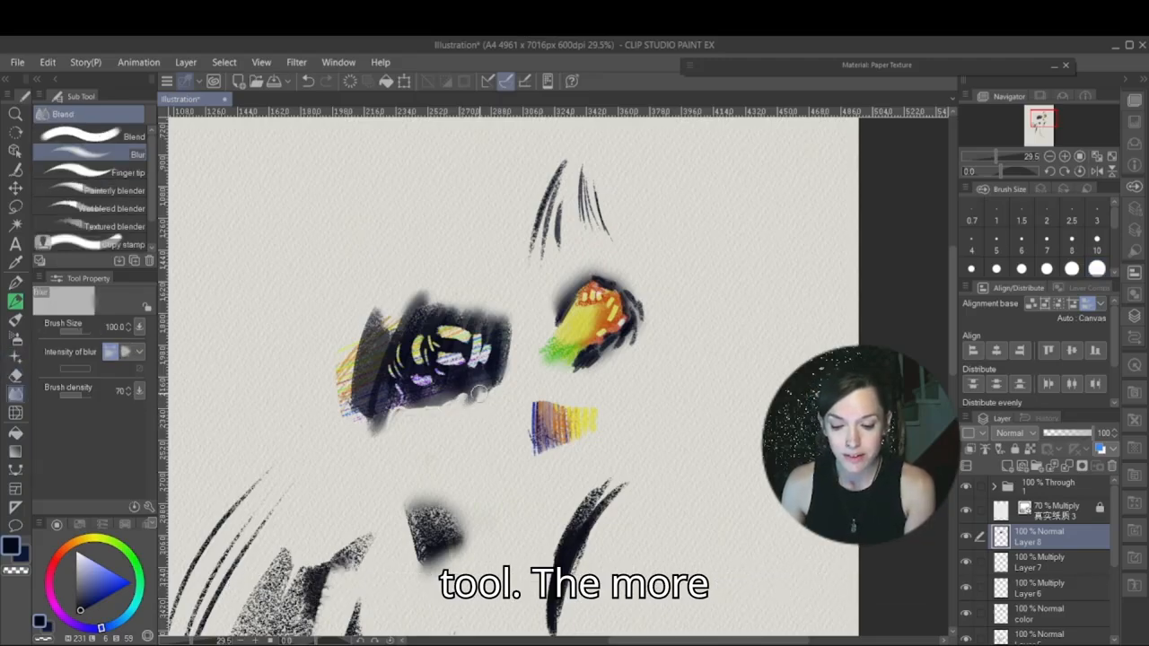